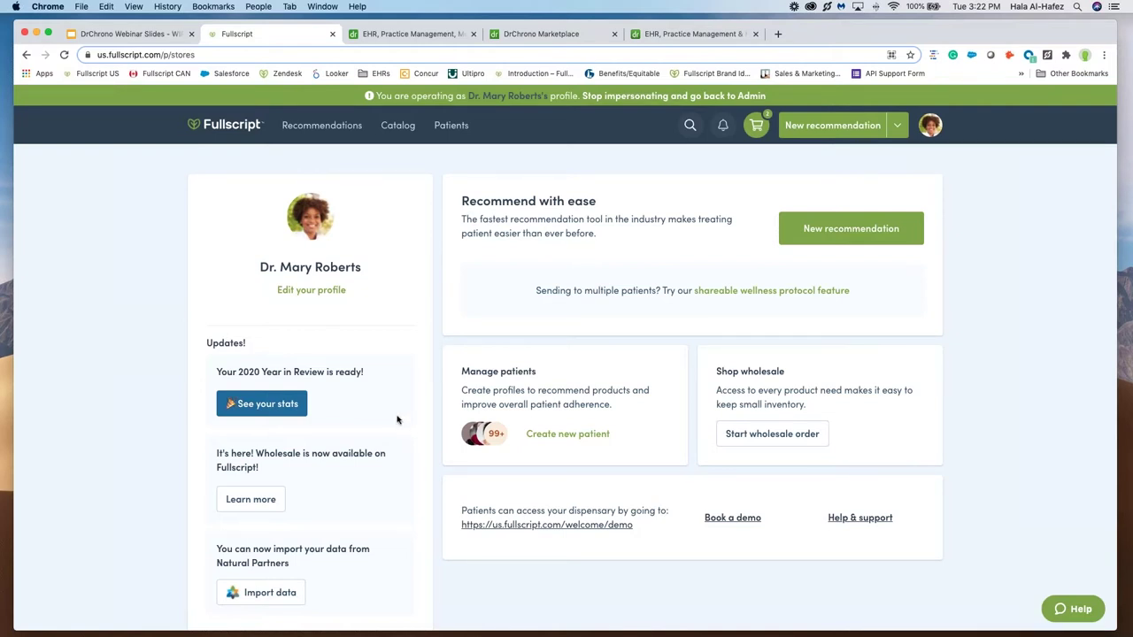
Step: Open the Shop wholesale product catalog from the Catalog menu
left_click(397, 125)
left_click(390, 130)
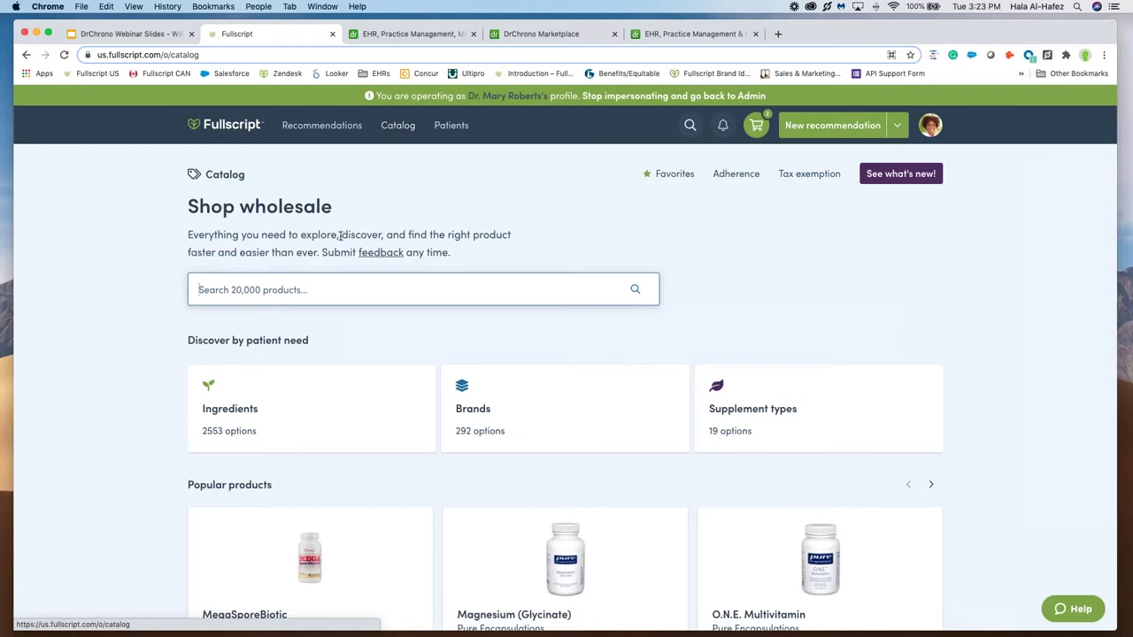
Step: Look over the catalog page and open the Brands card to browse common supplement brands
scroll(337, 274, "down", 1)
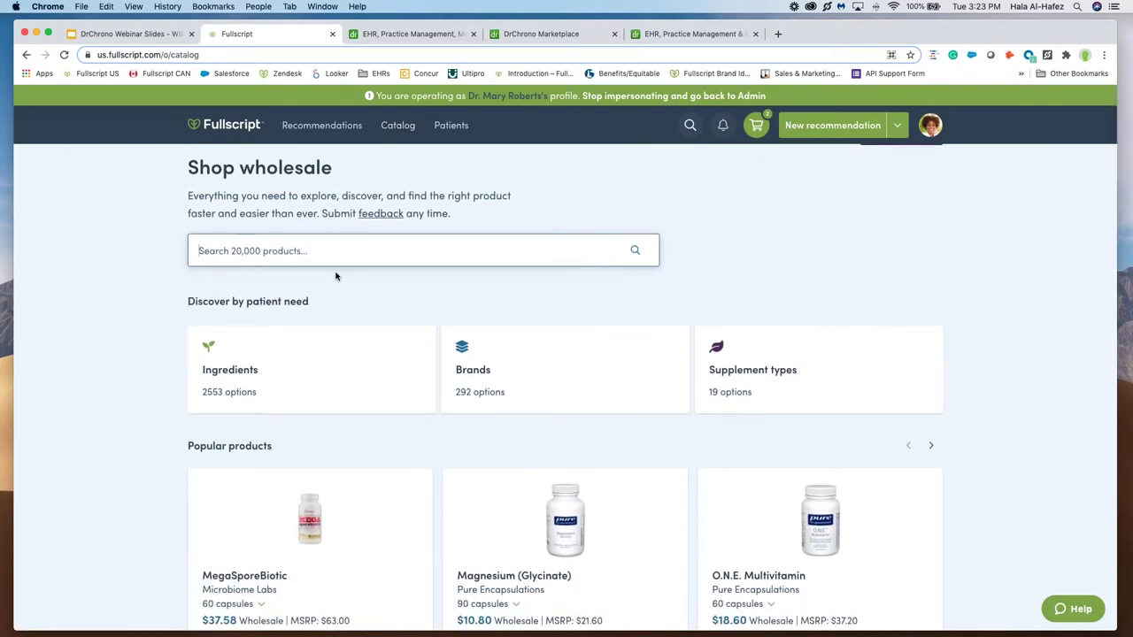
scroll(336, 277, "down", 1)
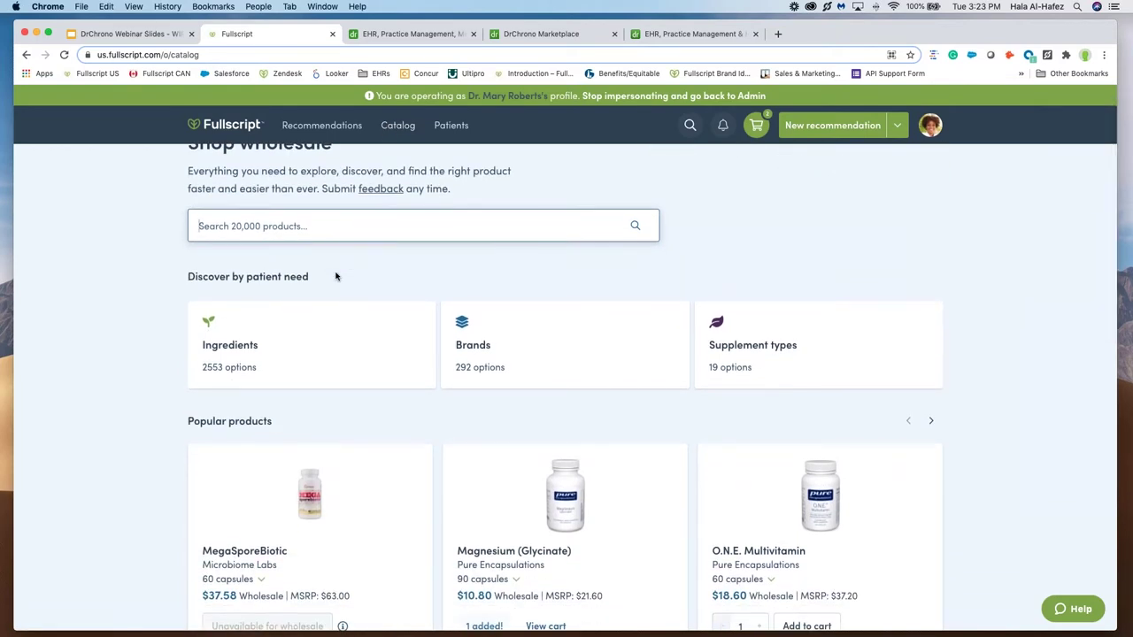
scroll(335, 277, "down", 1)
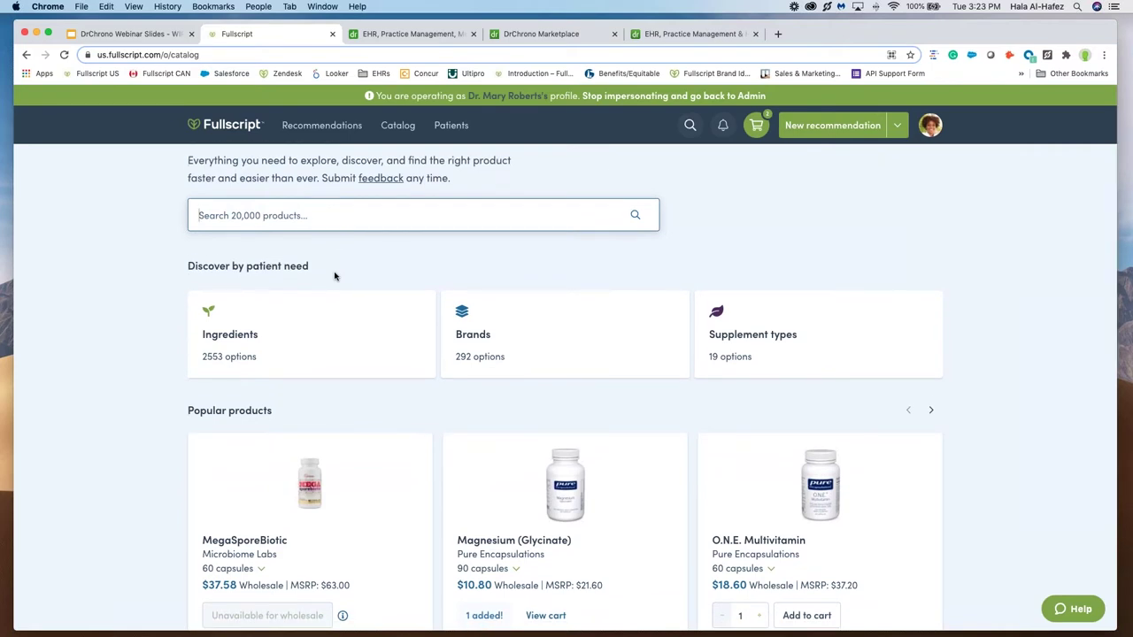
scroll(333, 275, "up", 2)
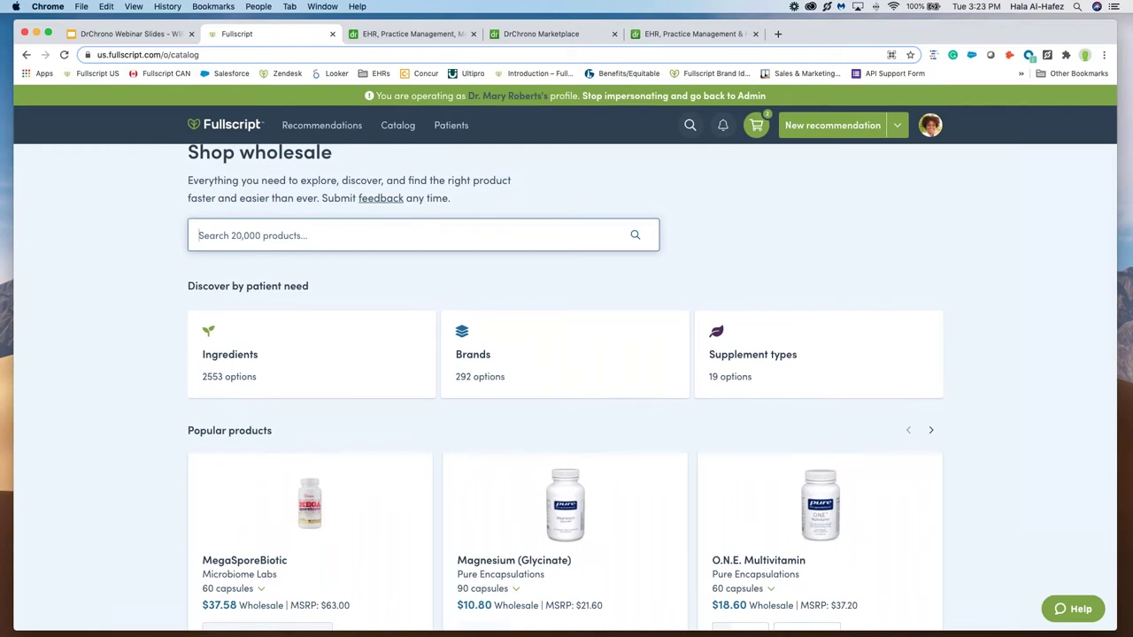
left_click(496, 344)
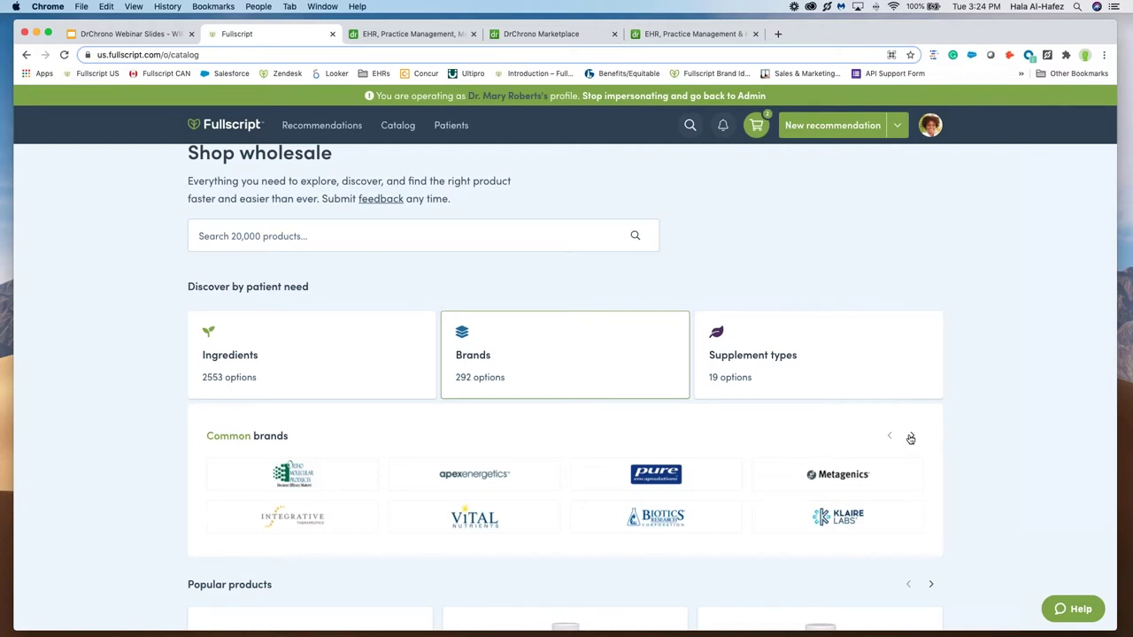
Step: Expand Common brands into the full alphabetical All brands list
left_click(911, 438)
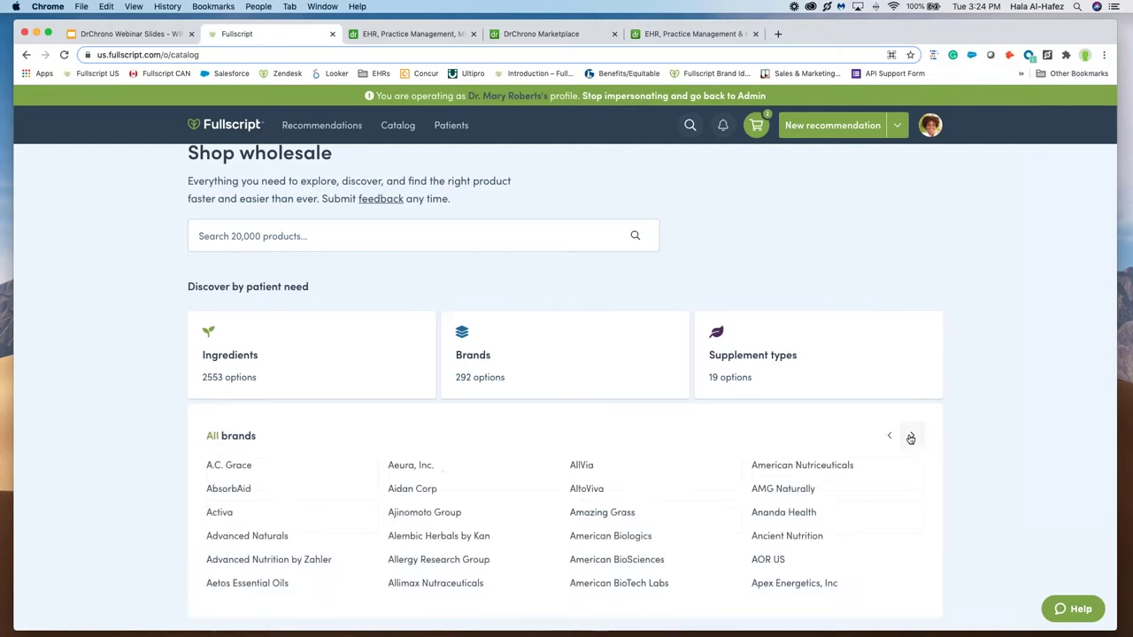
scroll(884, 464, "down", 1)
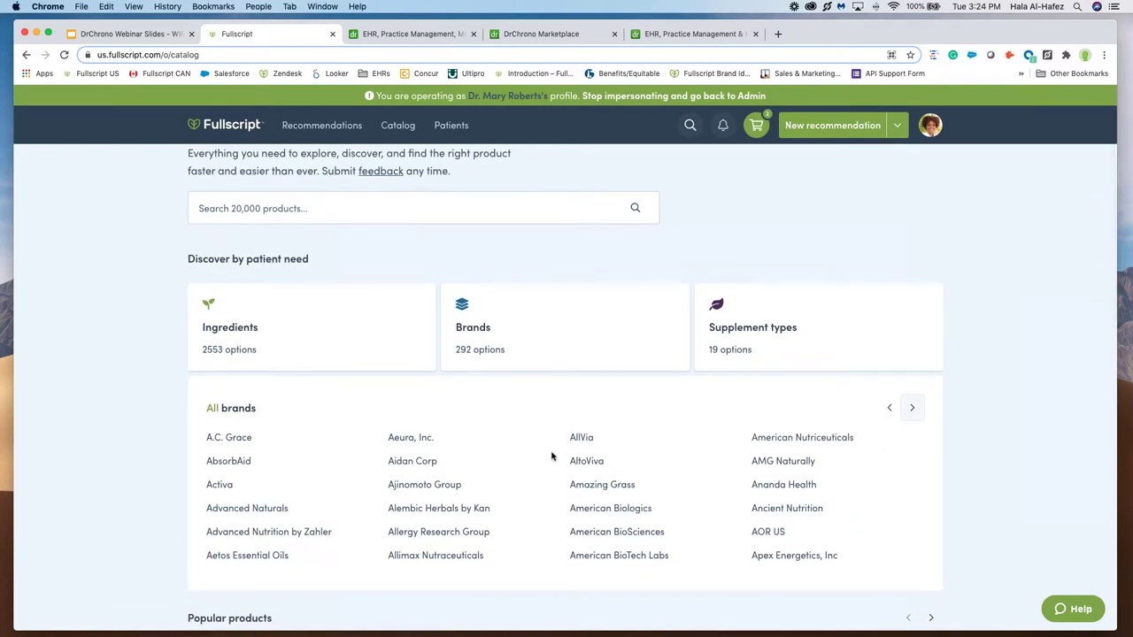
scroll(552, 456, "down", 2)
scroll(551, 456, "down", 1)
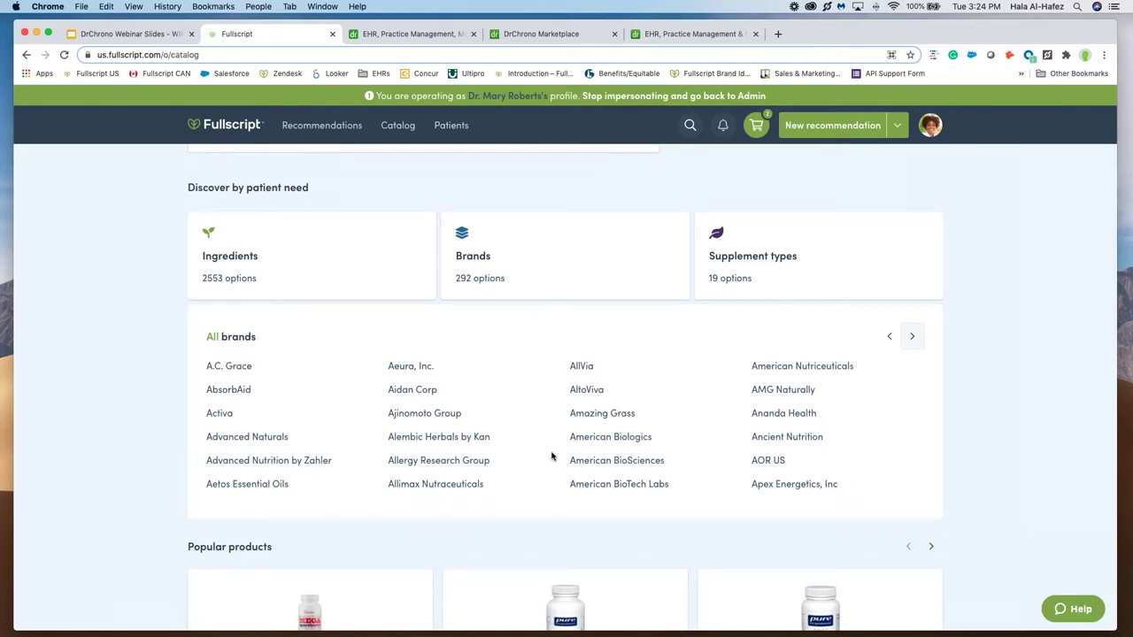
scroll(551, 456, "down", 5)
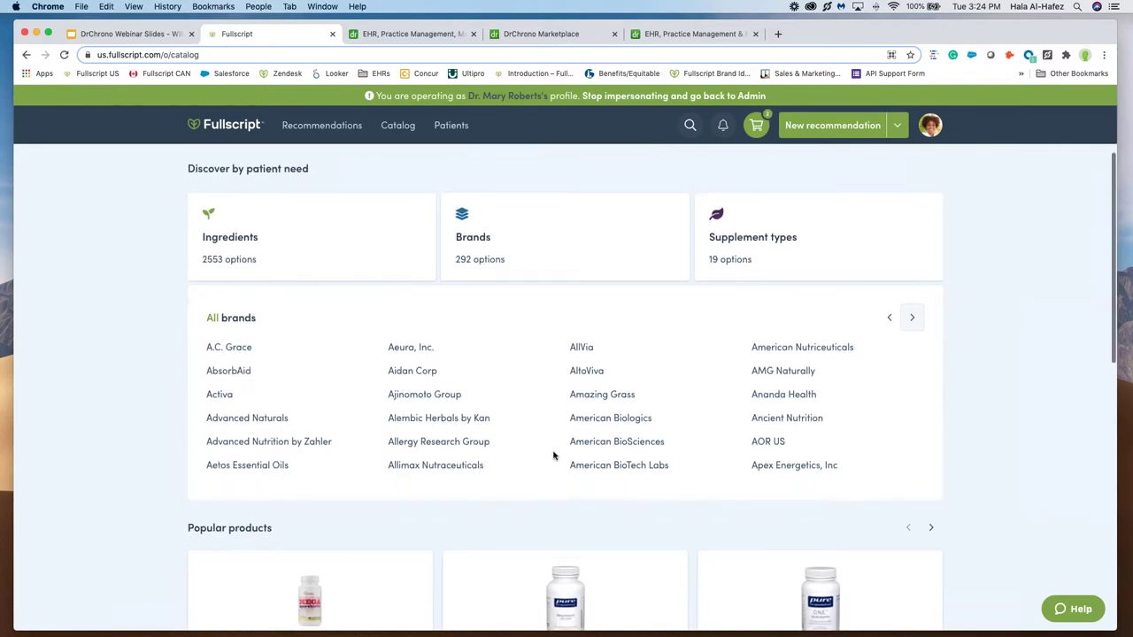
scroll(553, 456, "up", 10)
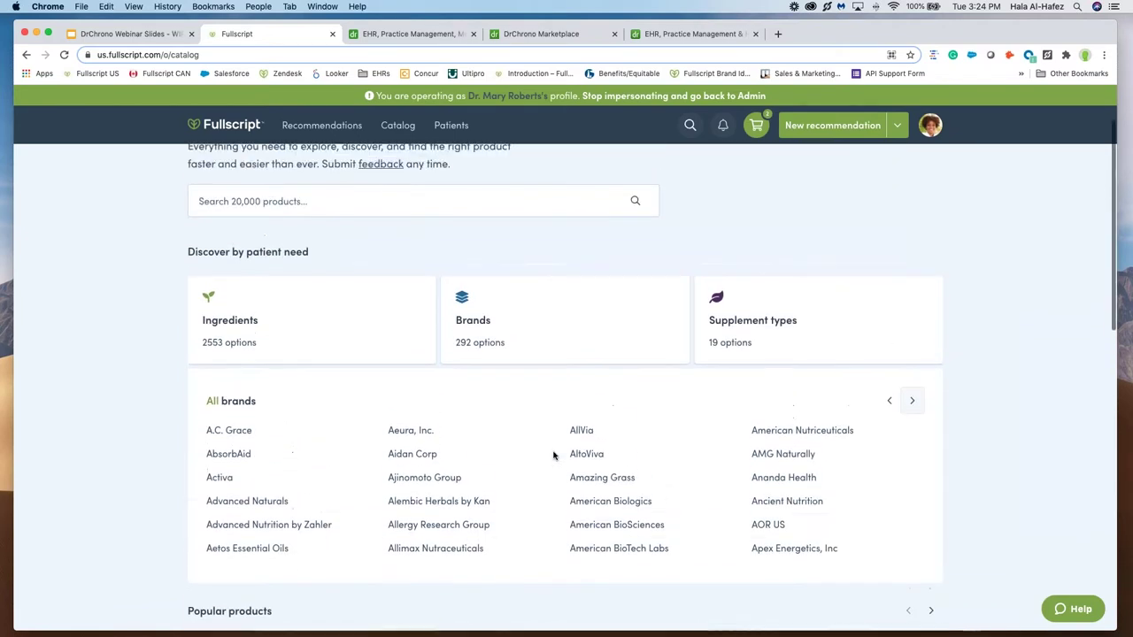
scroll(929, 483, "down", 2)
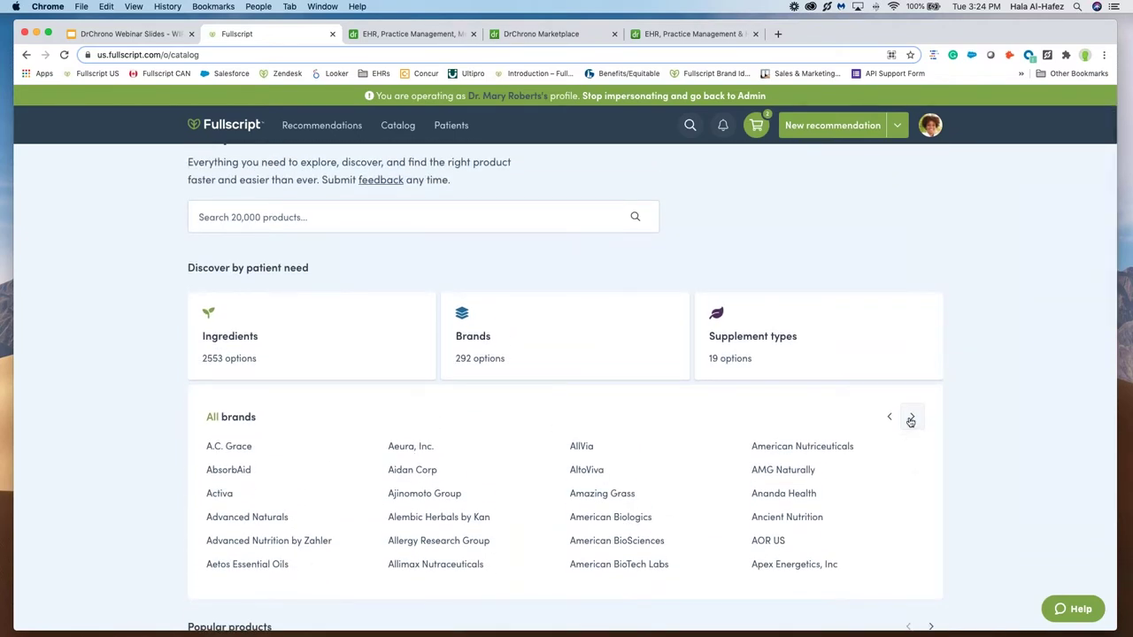
Step: Advance the brand list to the page running from Argentyn 23 to Biotics Research
left_click(912, 417)
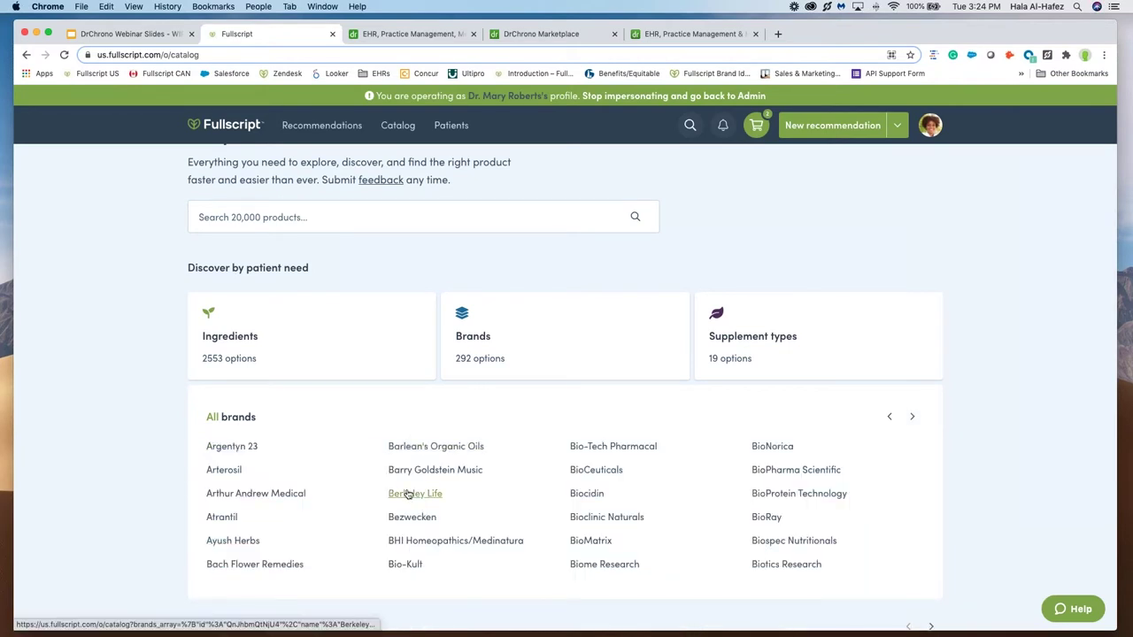
scroll(413, 493, "down", 3)
scroll(413, 493, "down", 3)
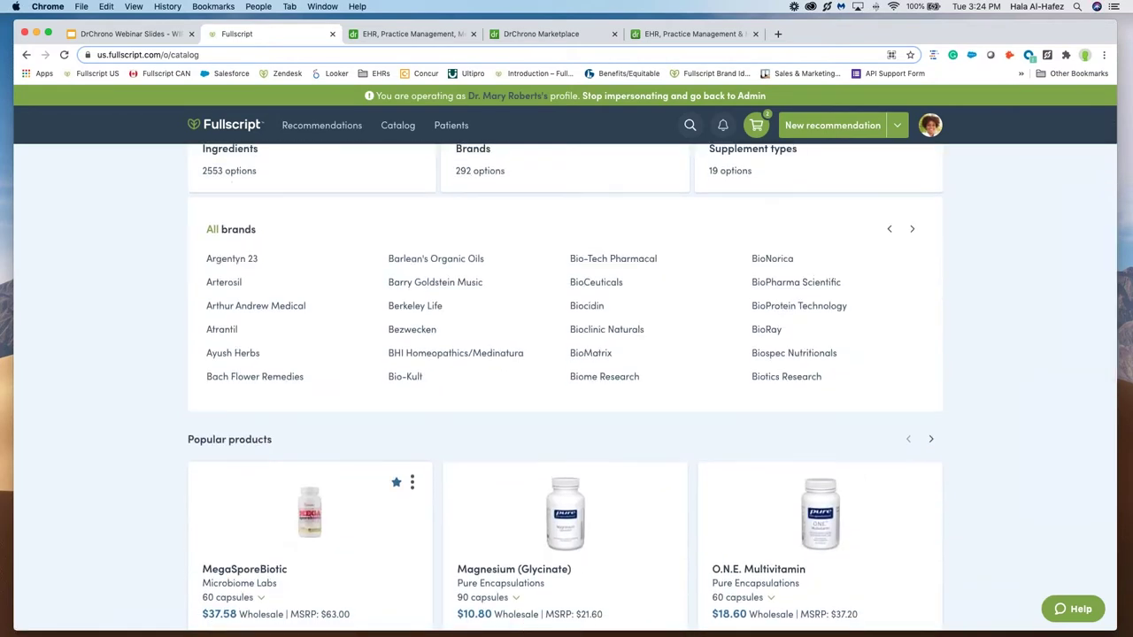
scroll(412, 493, "up", 3)
scroll(407, 487, "up", 3)
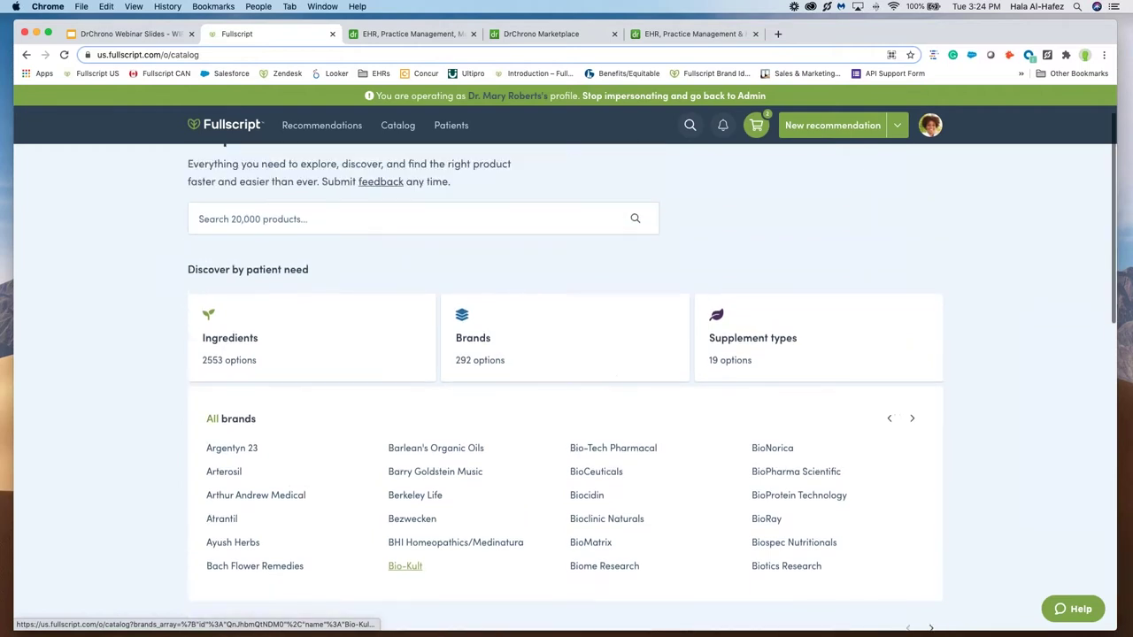
scroll(571, 408, "up", 1)
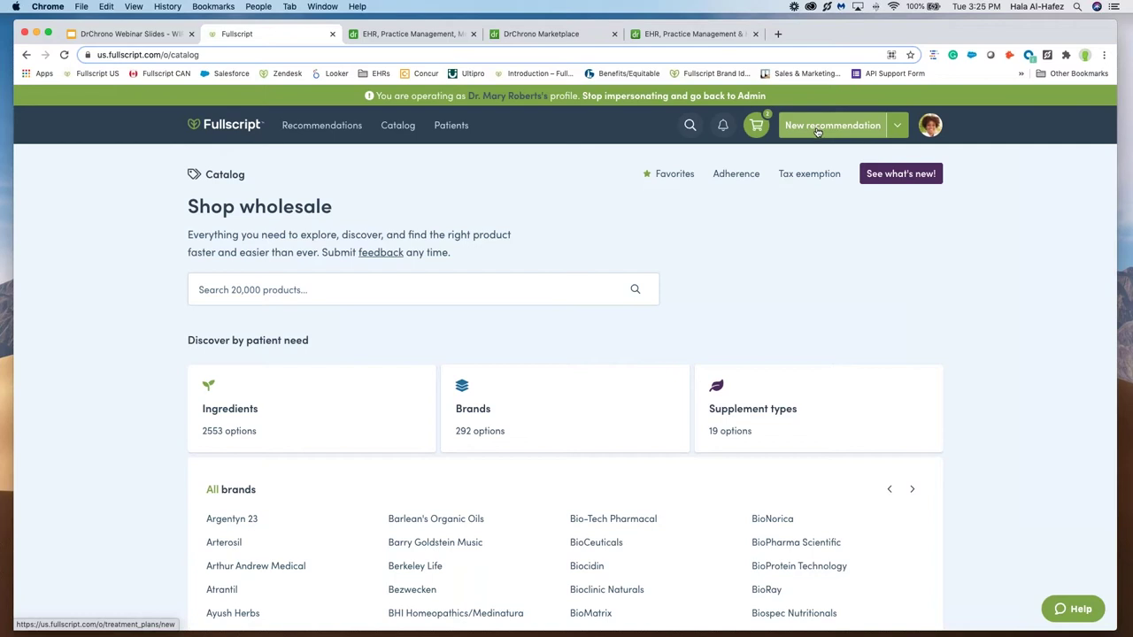
Step: Start a new recommendation addressed to the selected patient and bring up the product catalog
left_click(818, 129)
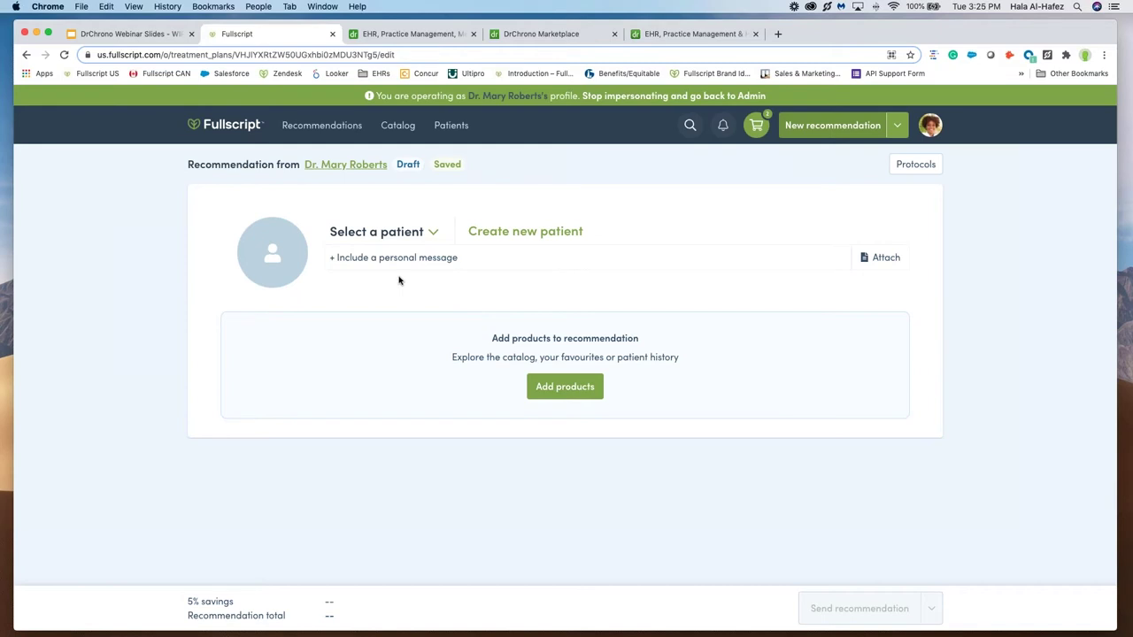
left_click(380, 234)
left_click(398, 326)
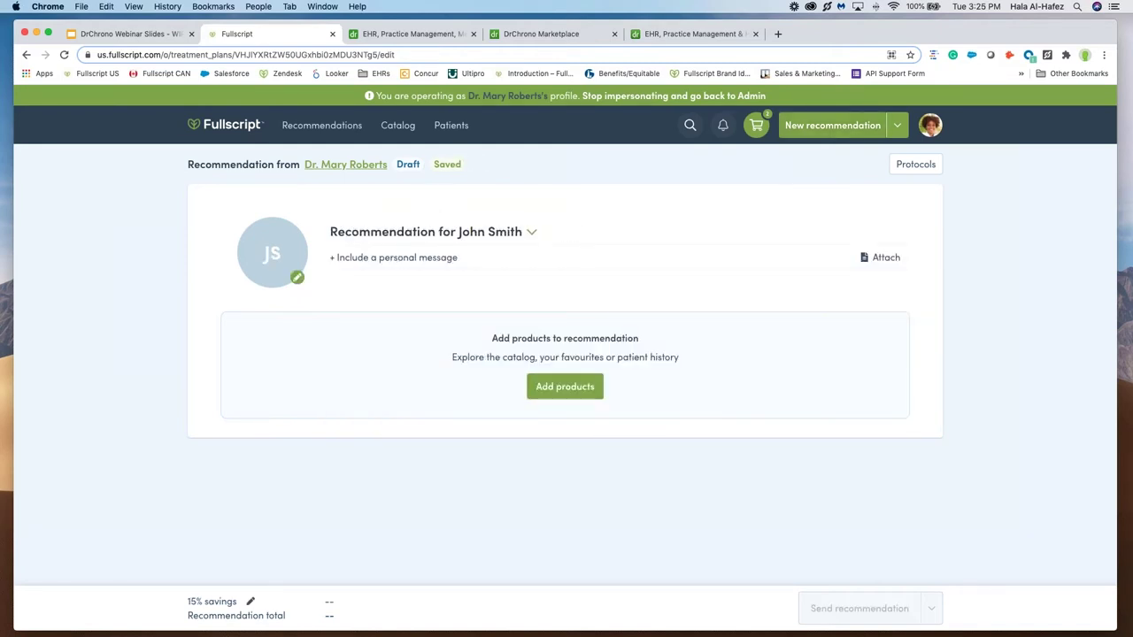
left_click(584, 386)
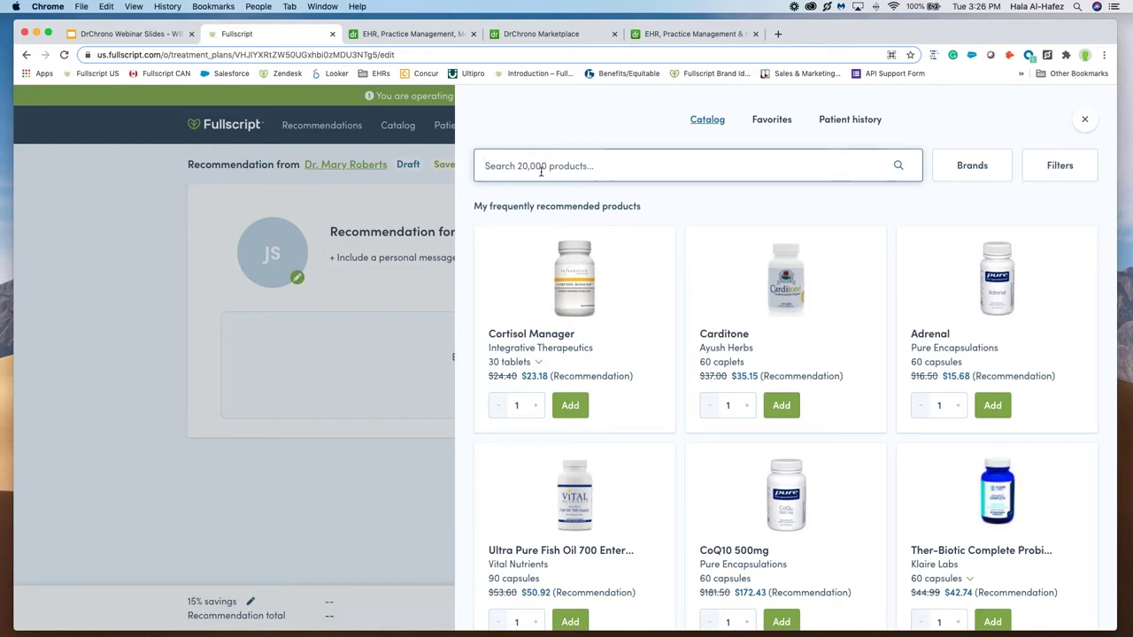
Step: Filter the catalog to products containing Zinc at ≥ 5 mg
type("zinc")
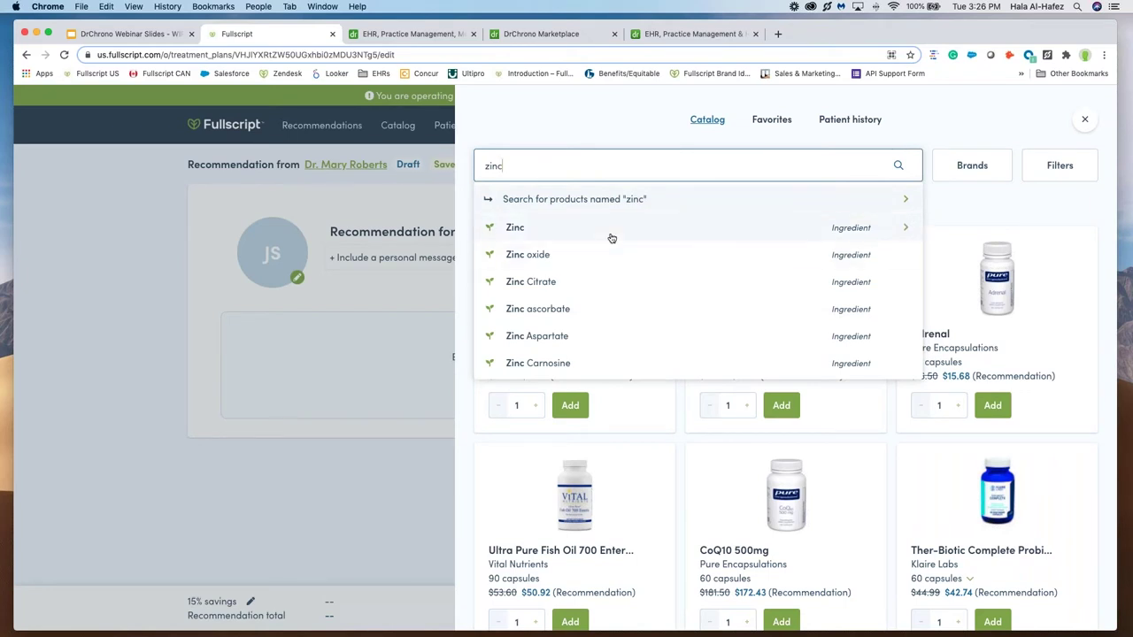
left_click(800, 235)
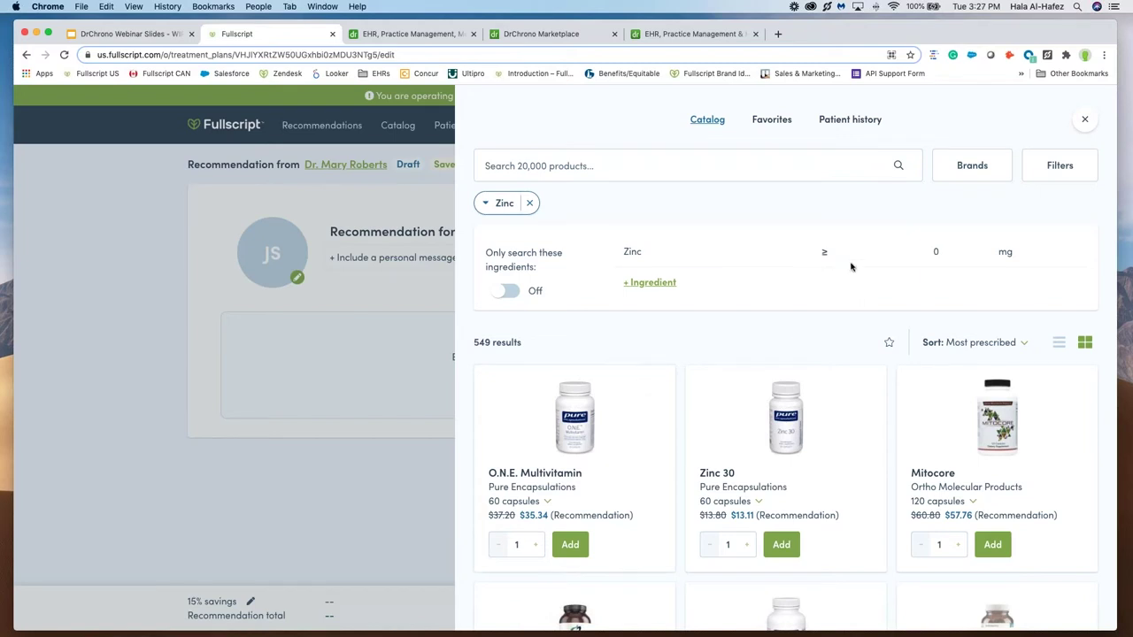
left_click(936, 253)
left_click(921, 311)
Step: Sort the zinc results by Price: Least expensive first
scroll(888, 441, "down", 1)
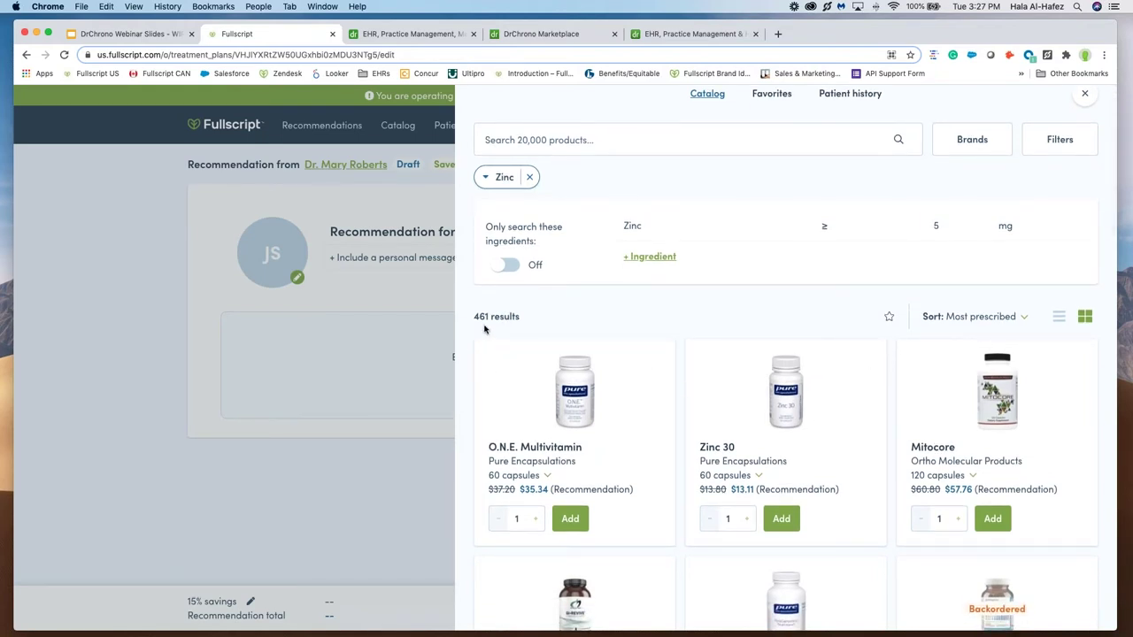
left_click(975, 317)
left_click(978, 395)
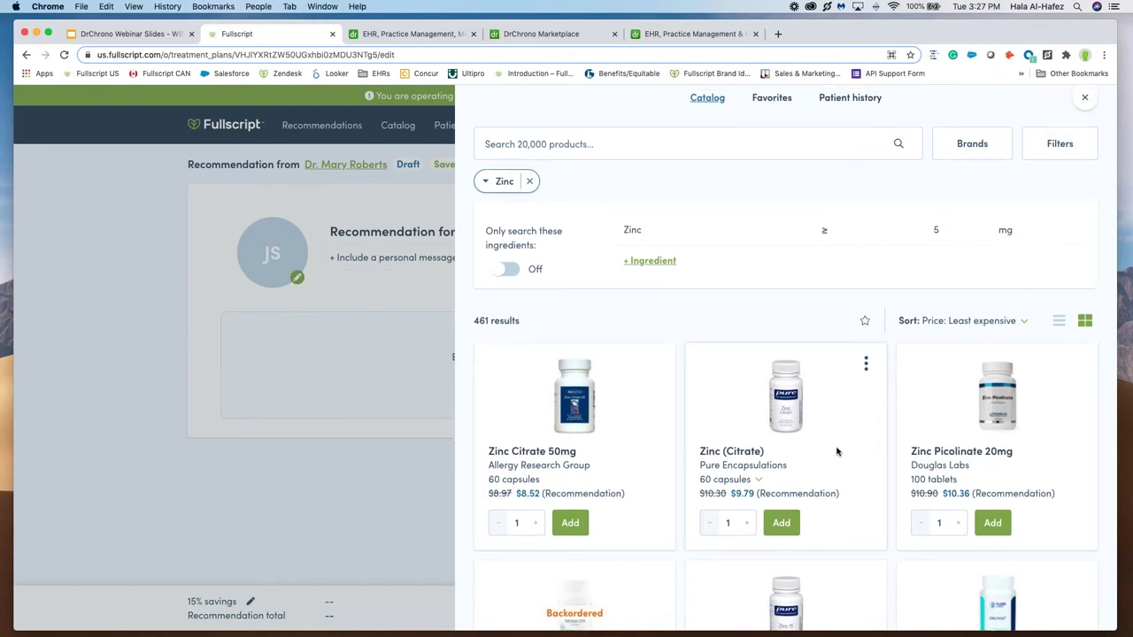
scroll(840, 453, "up", 1)
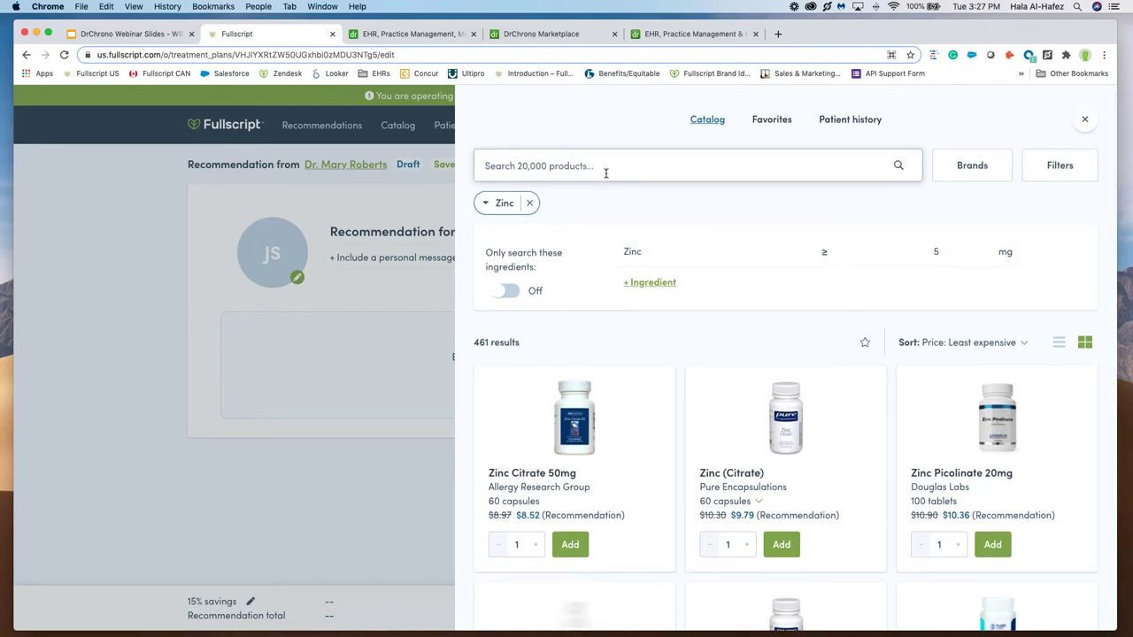
Step: Narrow the zinc results to in-stock Powder products
left_click(1083, 169)
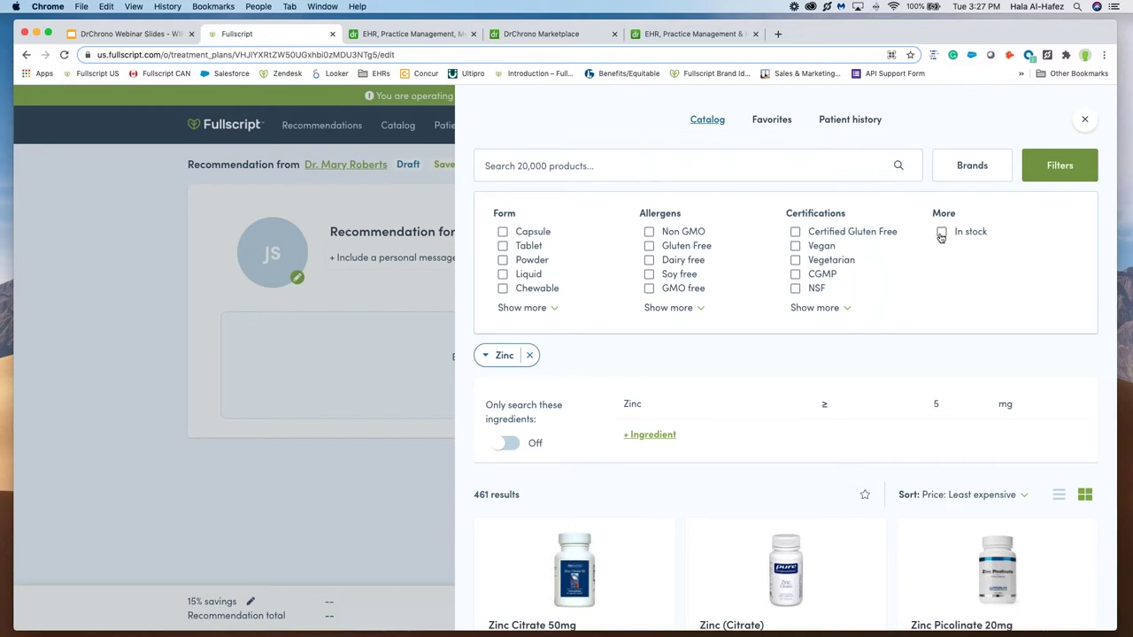
left_click(941, 233)
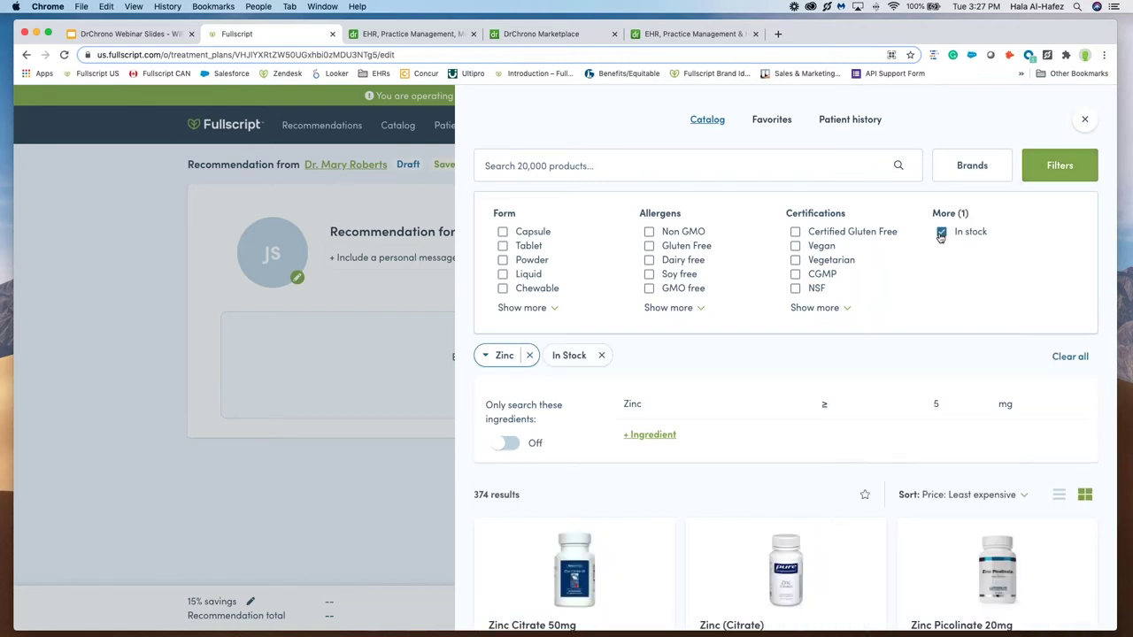
left_click(538, 309)
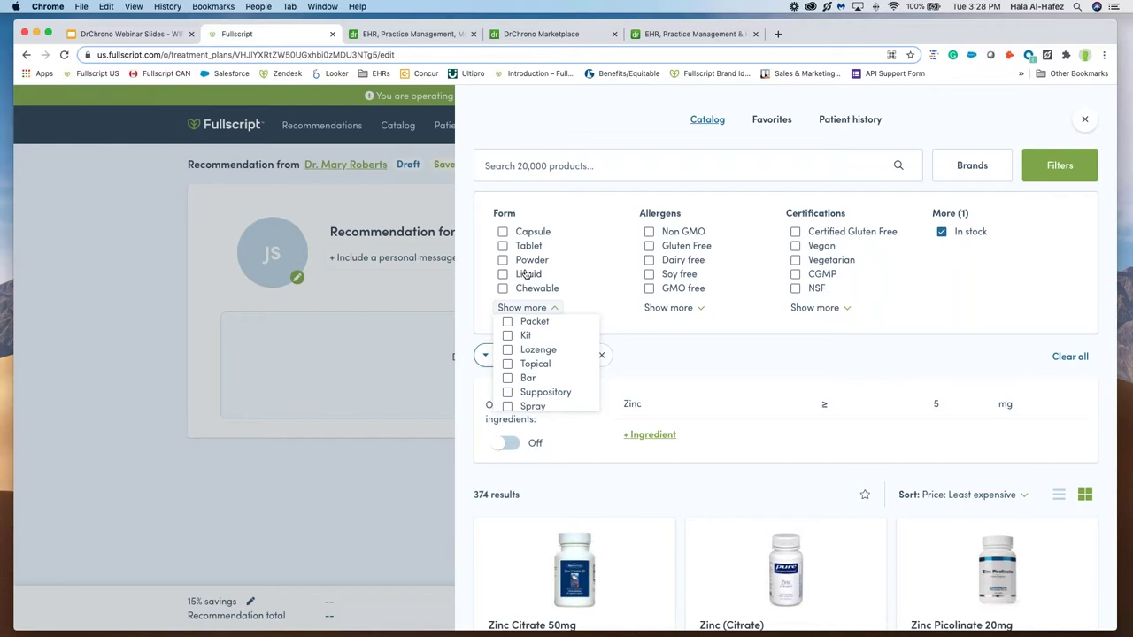
left_click(503, 260)
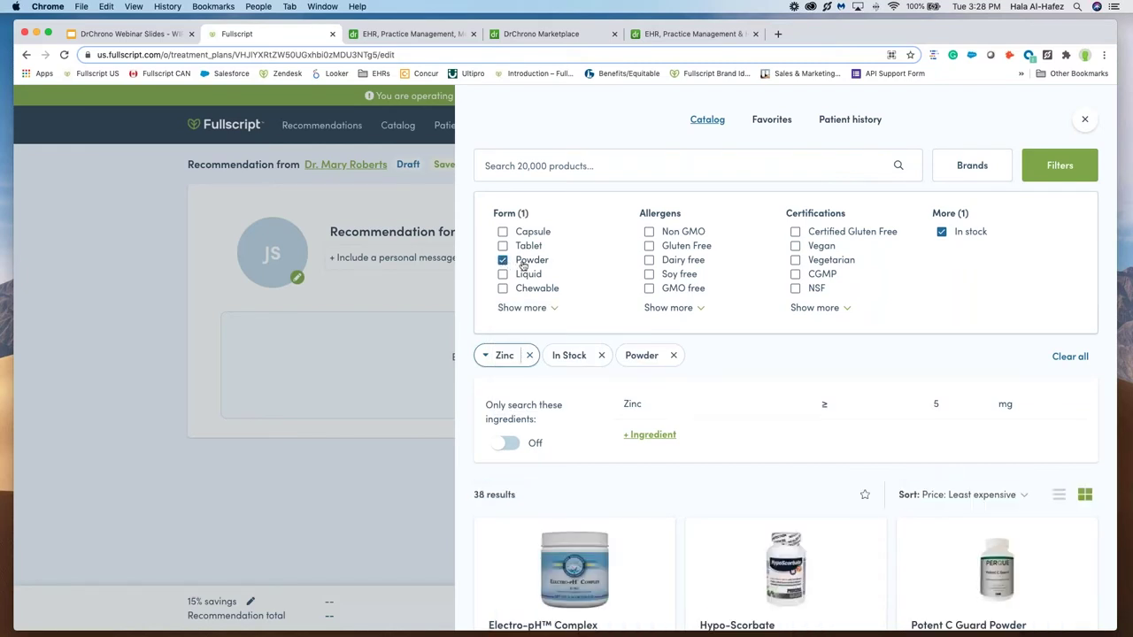
left_click(692, 309)
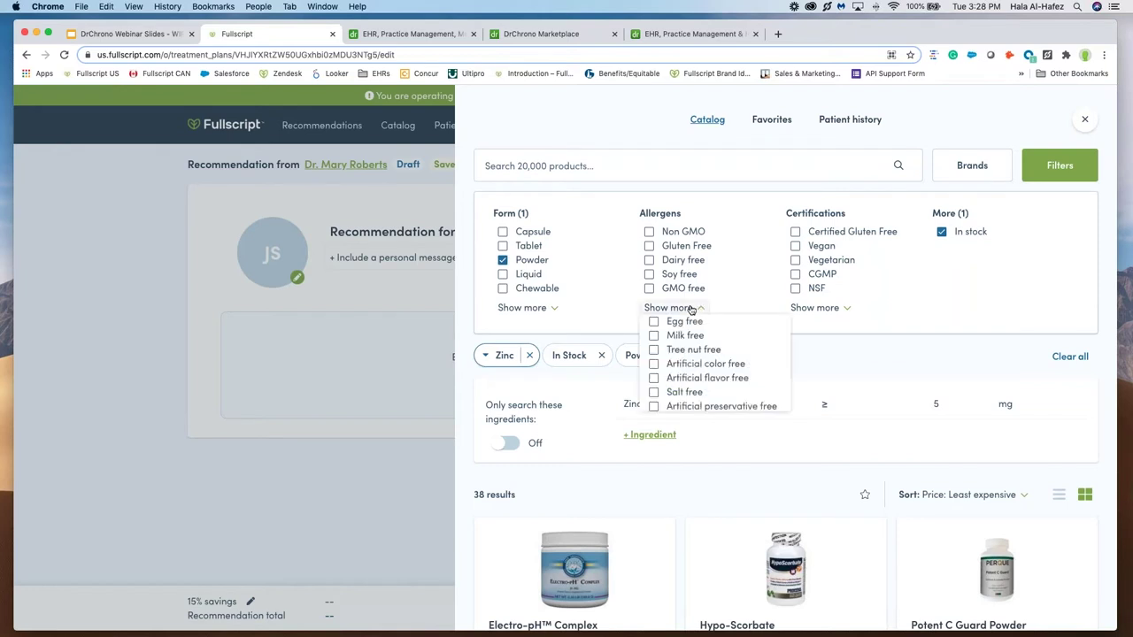
Step: Add Electro-pH Complex to the recommendation and return to the product catalog
scroll(691, 351, "down", 3)
scroll(691, 352, "down", 4)
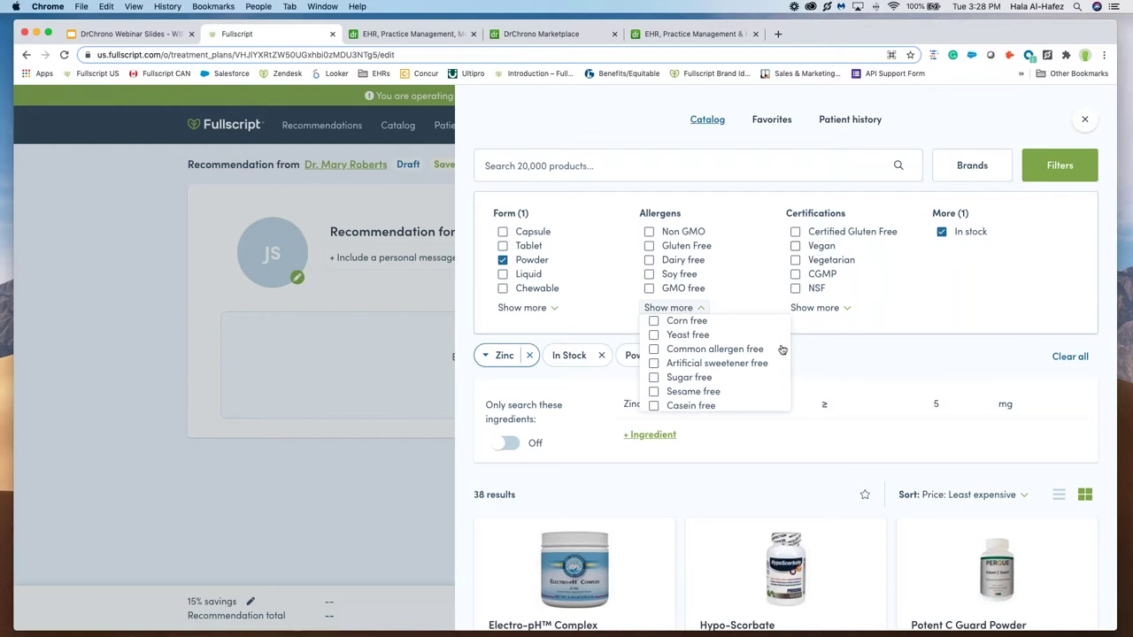
scroll(754, 404, "down", 3)
scroll(755, 404, "down", 1)
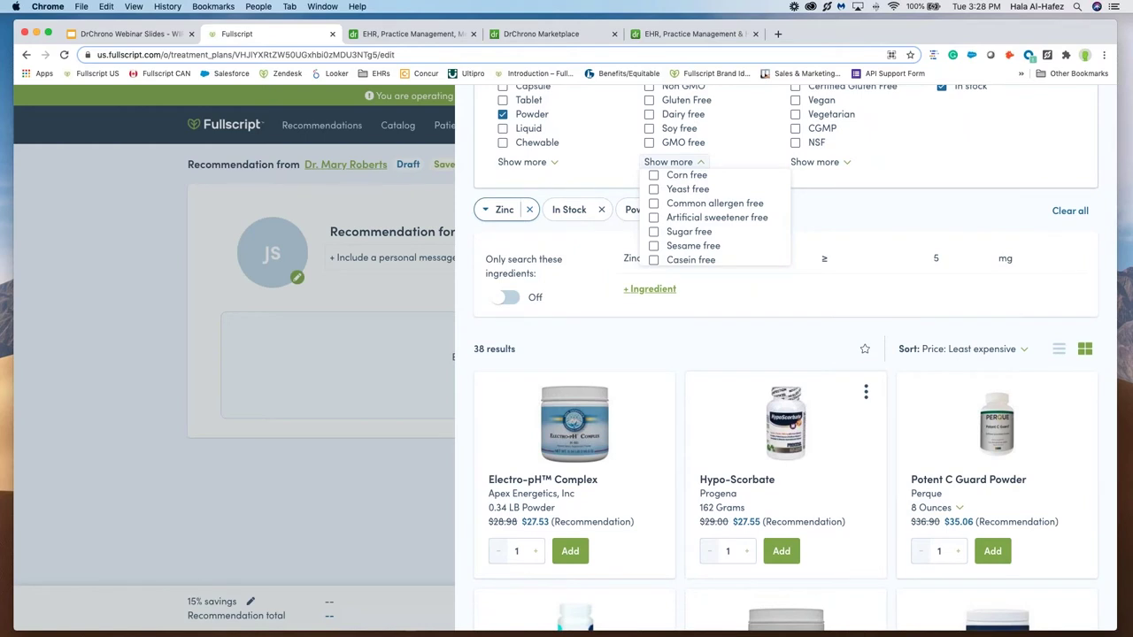
left_click(570, 551)
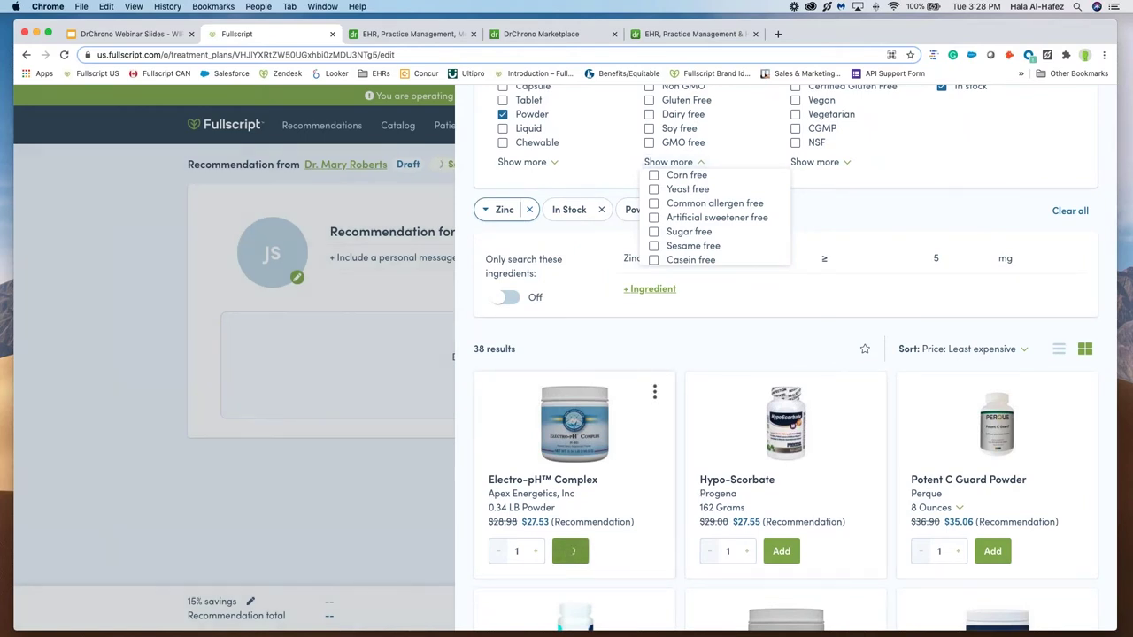
left_click(371, 457)
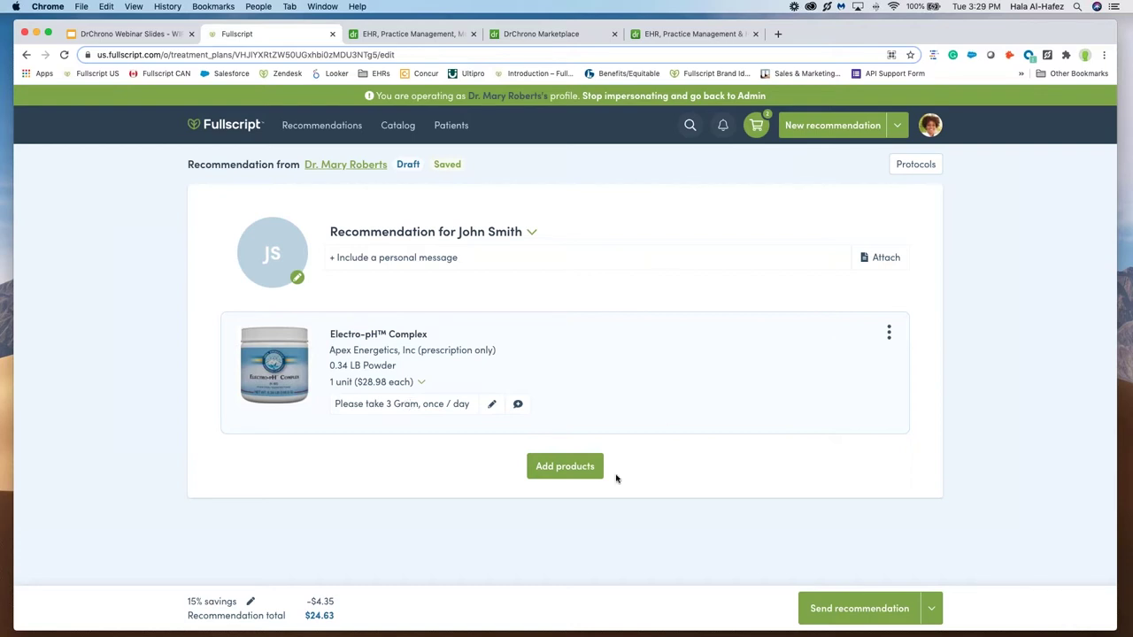
left_click(571, 469)
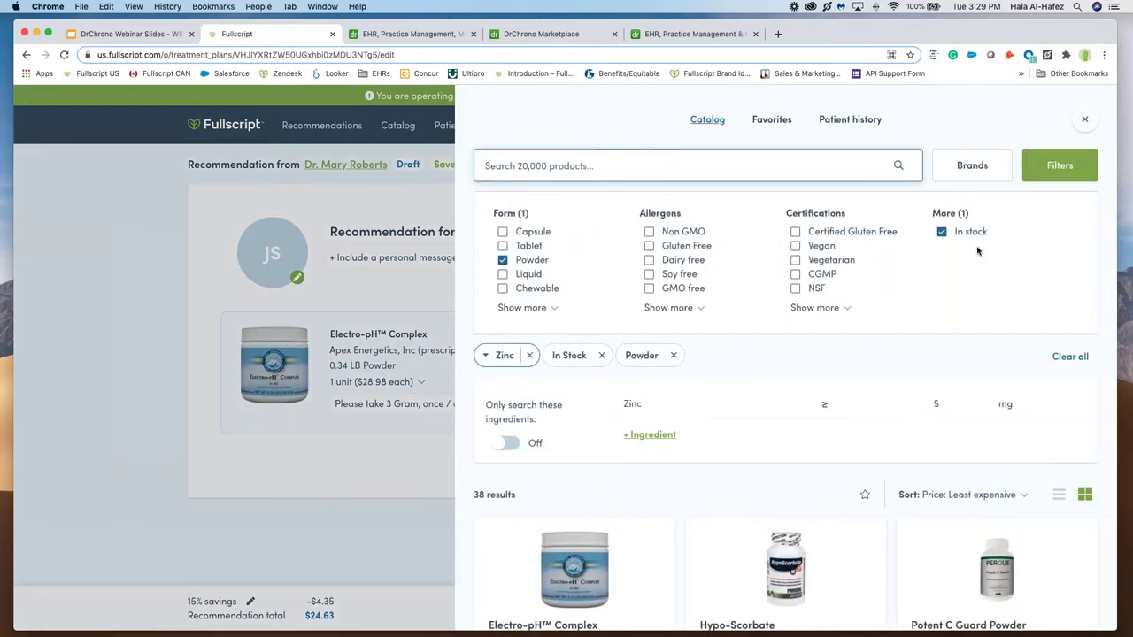
Step: Add Ultra Pure Fish Oil 700 Enteric Coated from Favorites and review the two-item recommendation
left_click(759, 133)
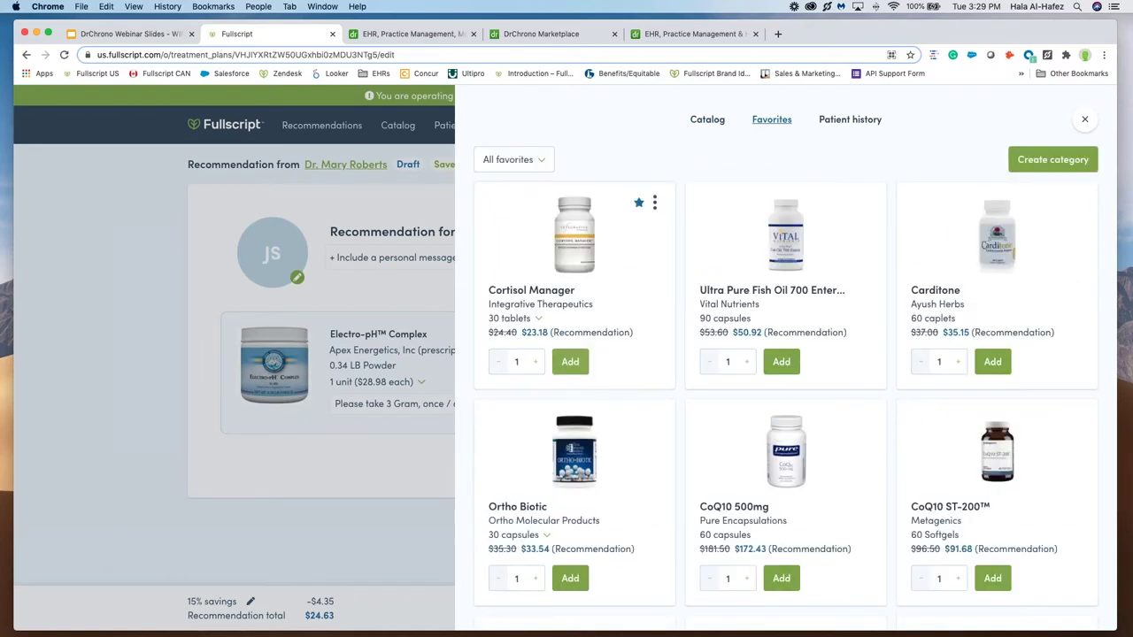
left_click(781, 361)
left_click(125, 467)
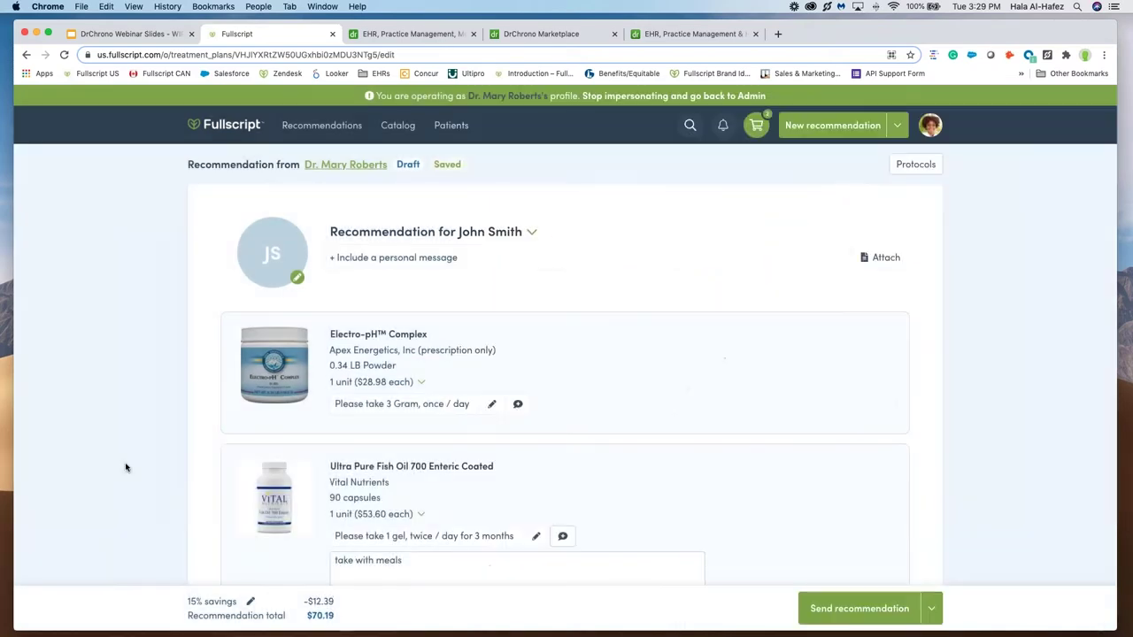
scroll(126, 468, "down", 2)
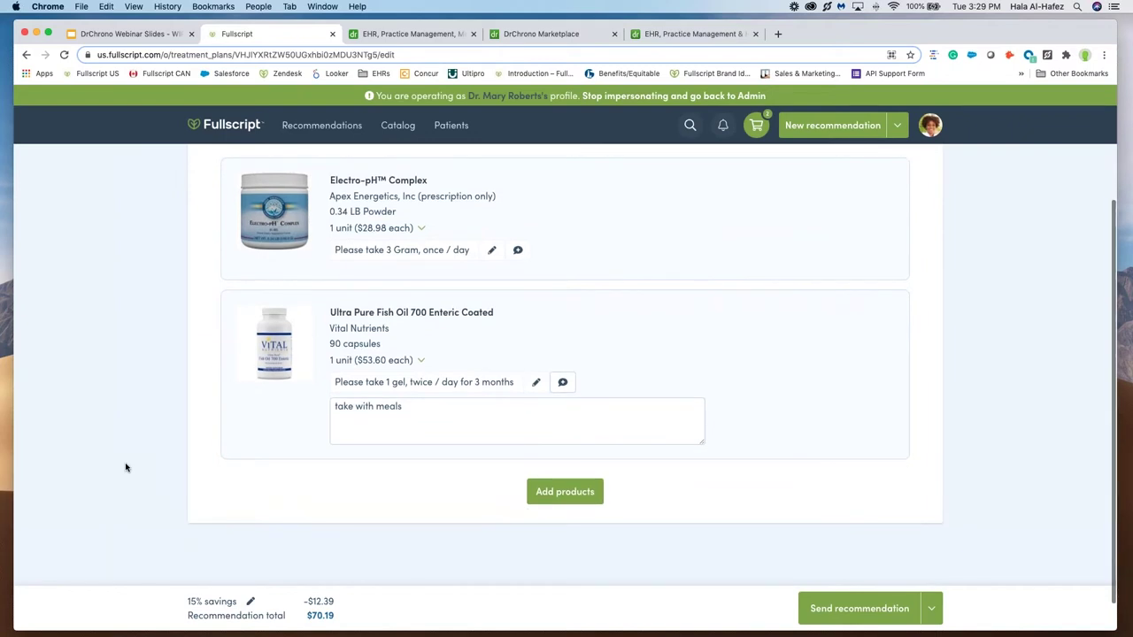
scroll(126, 468, "down", 2)
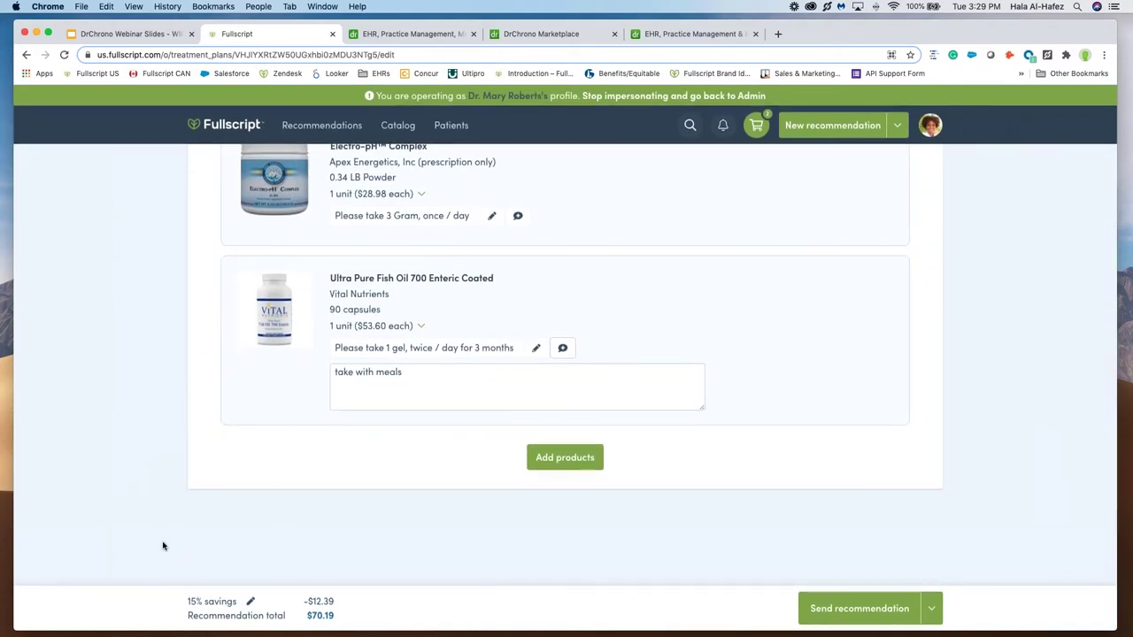
scroll(163, 546, "down", 1)
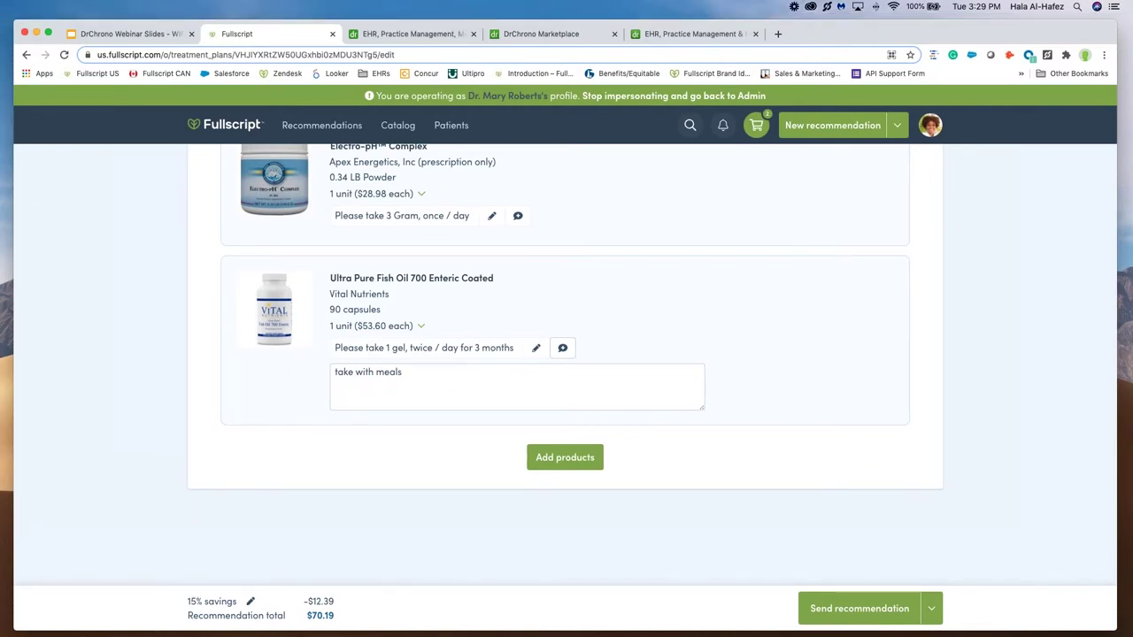
scroll(685, 469, "up", 1)
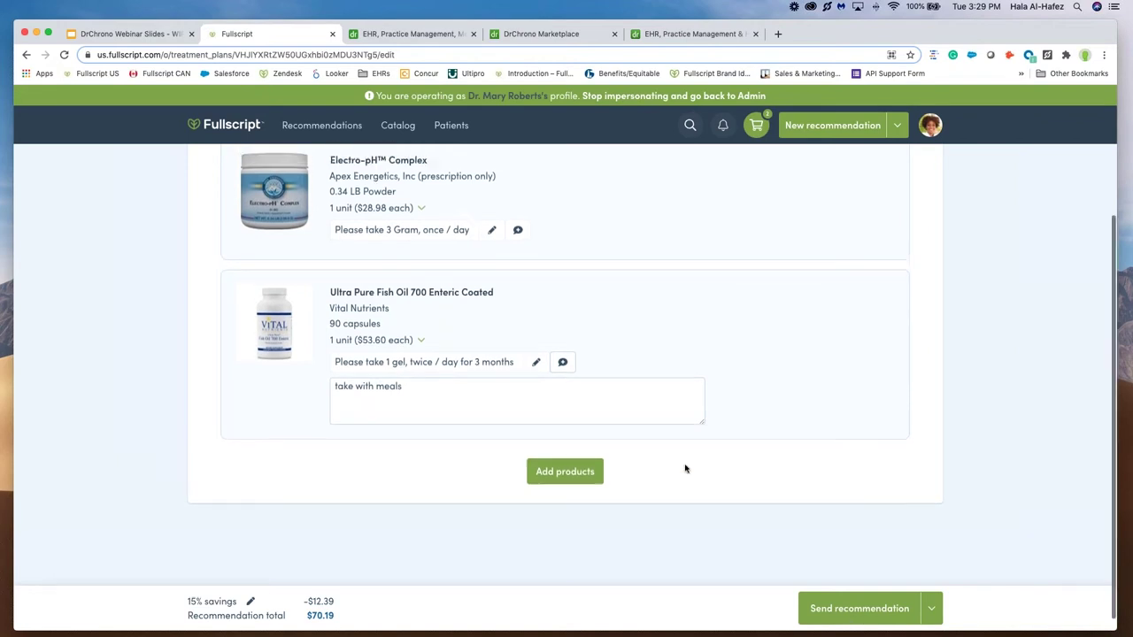
scroll(685, 469, "up", 5)
scroll(685, 469, "down", 3)
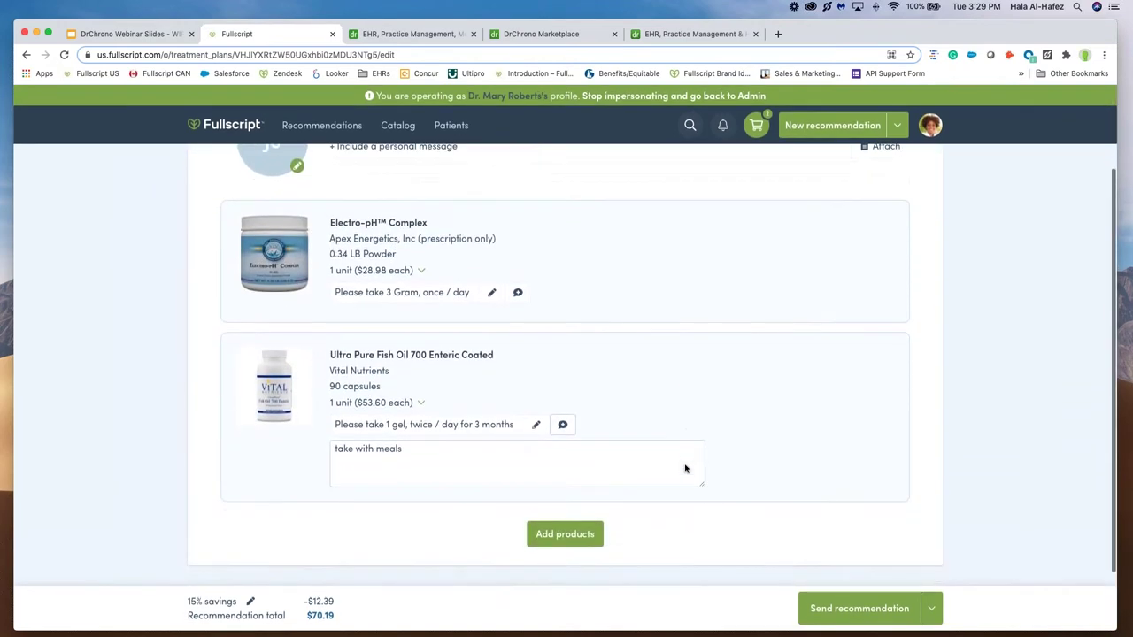
scroll(685, 469, "down", 1)
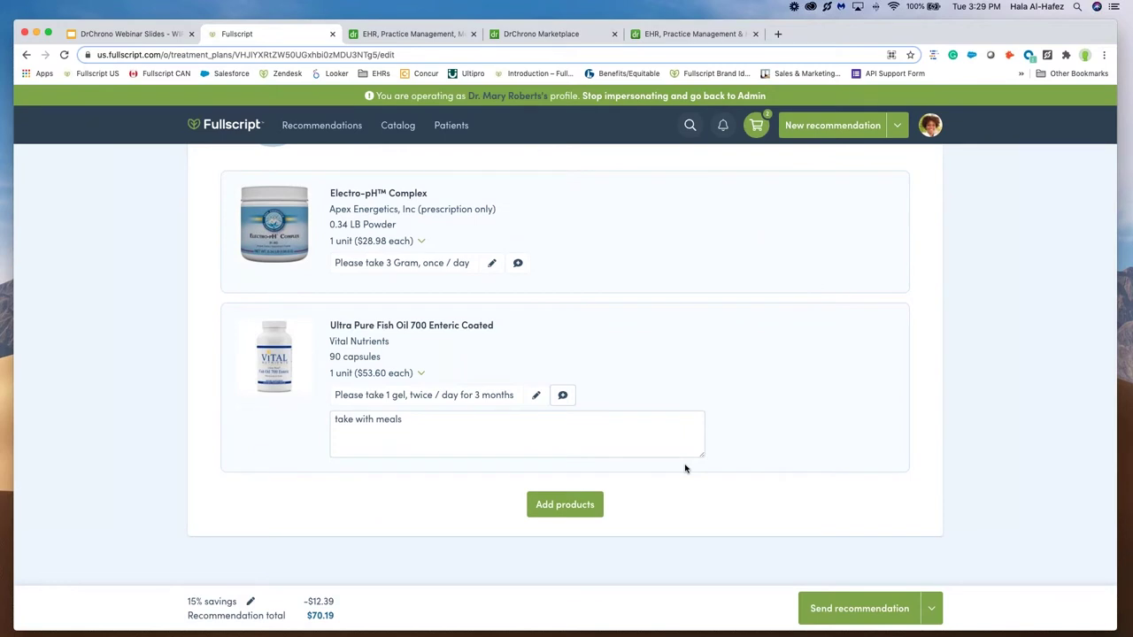
scroll(685, 469, "up", 4)
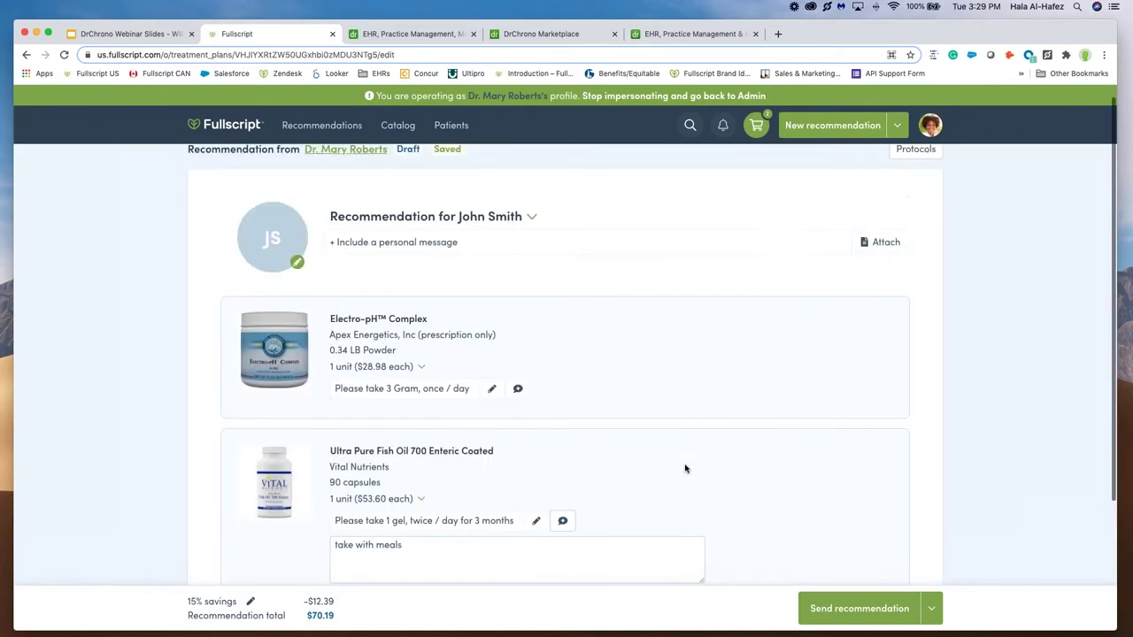
scroll(686, 469, "down", 1)
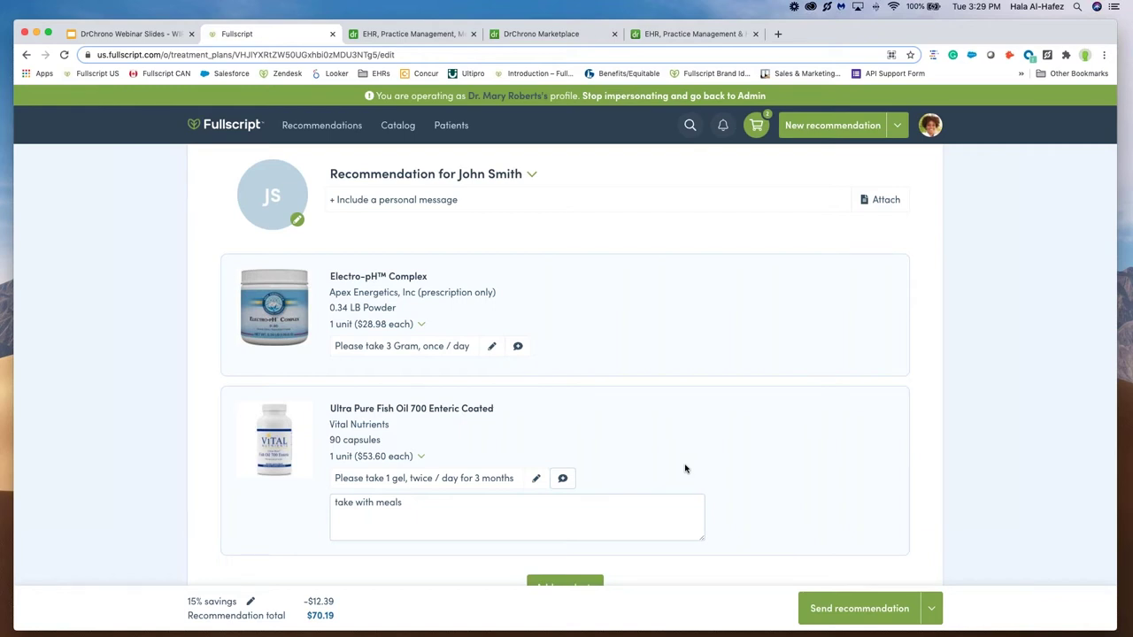
scroll(684, 468, "down", 2)
scroll(685, 468, "up", 3)
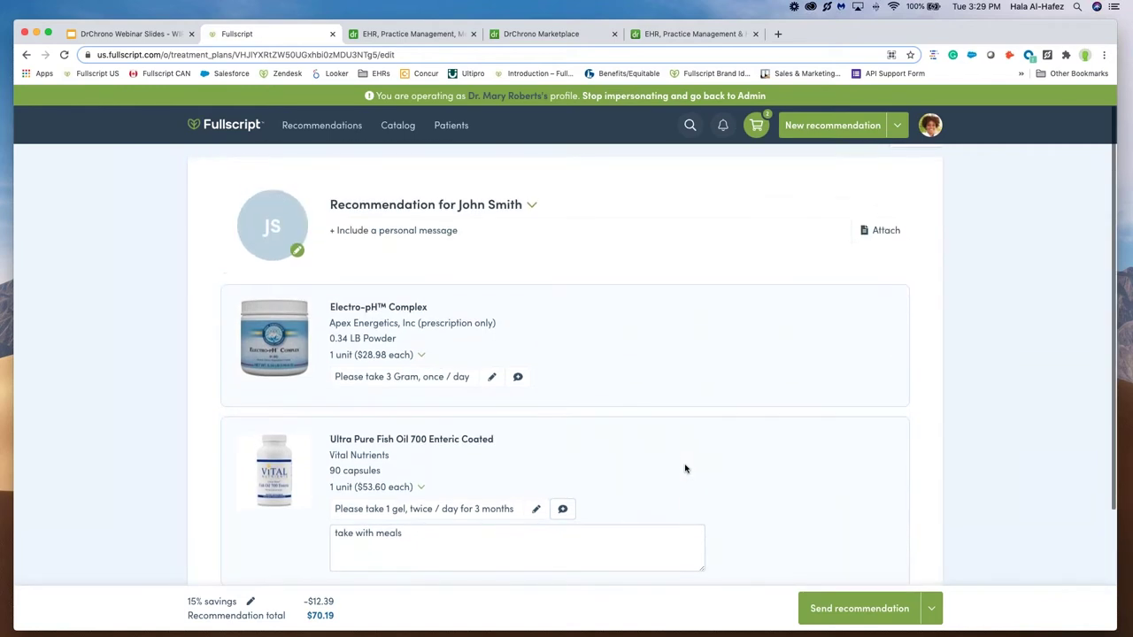
scroll(684, 468, "down", 2)
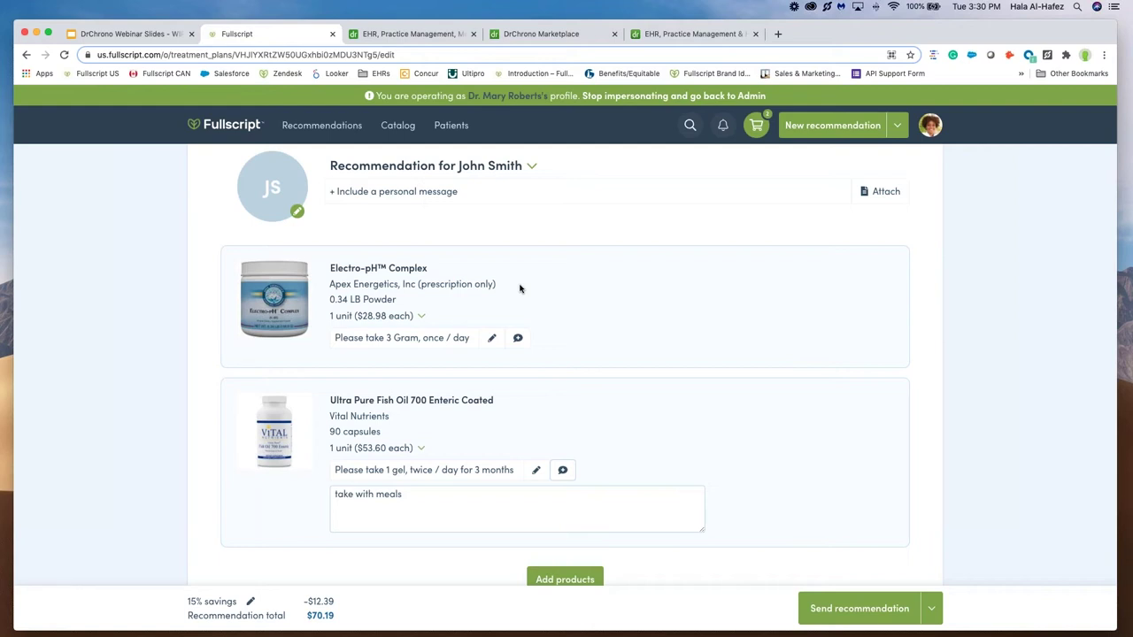
scroll(519, 289, "down", 1)
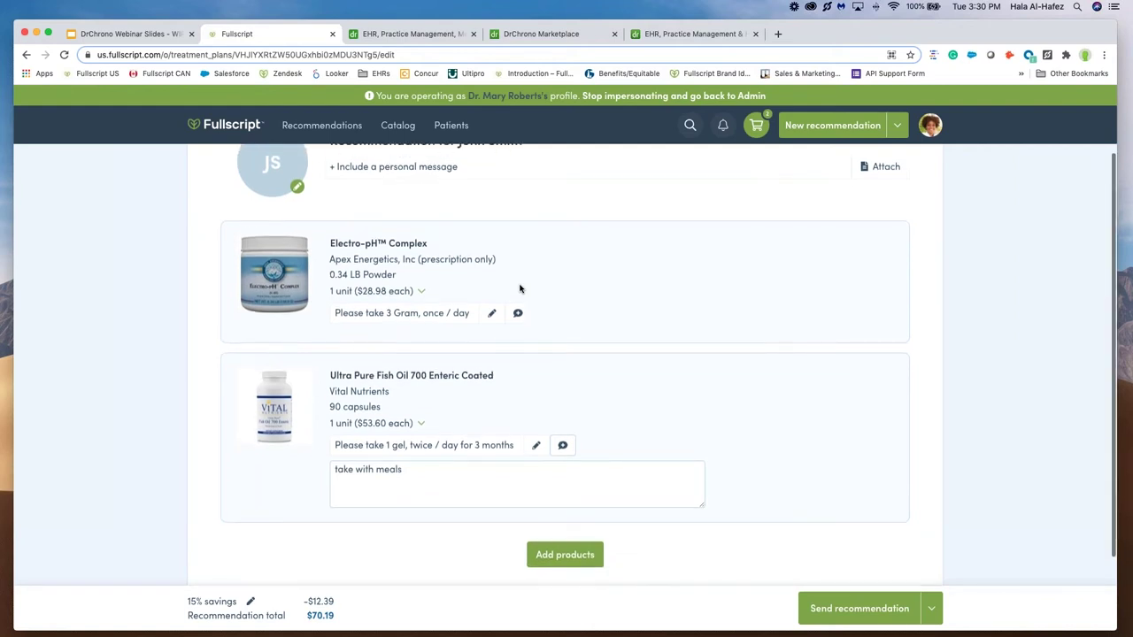
scroll(520, 288, "down", 2)
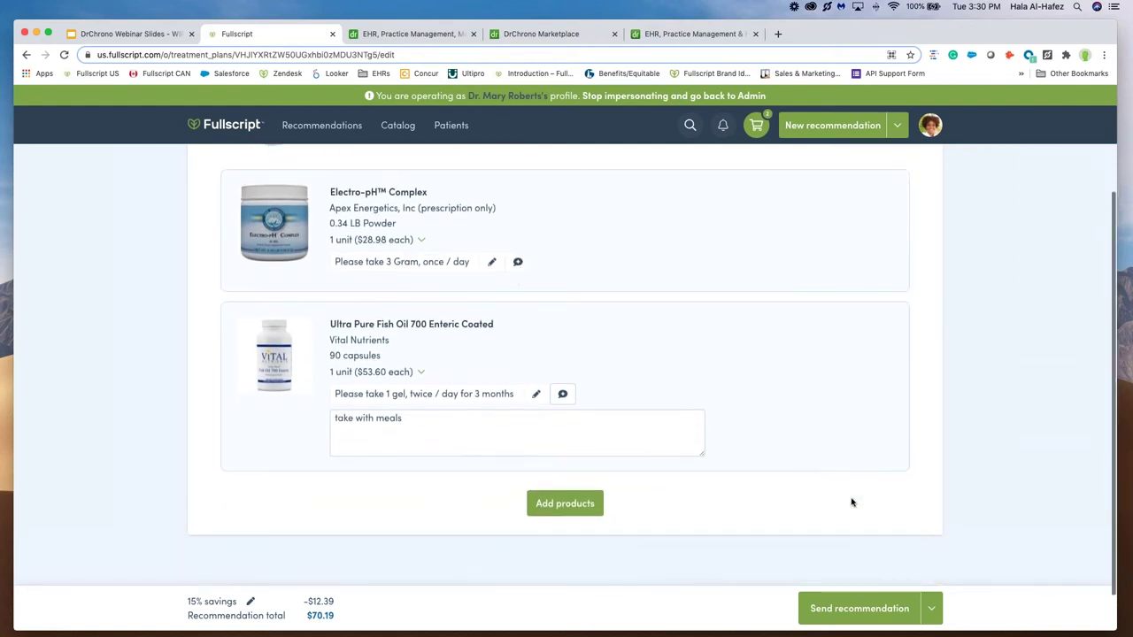
left_click(931, 611)
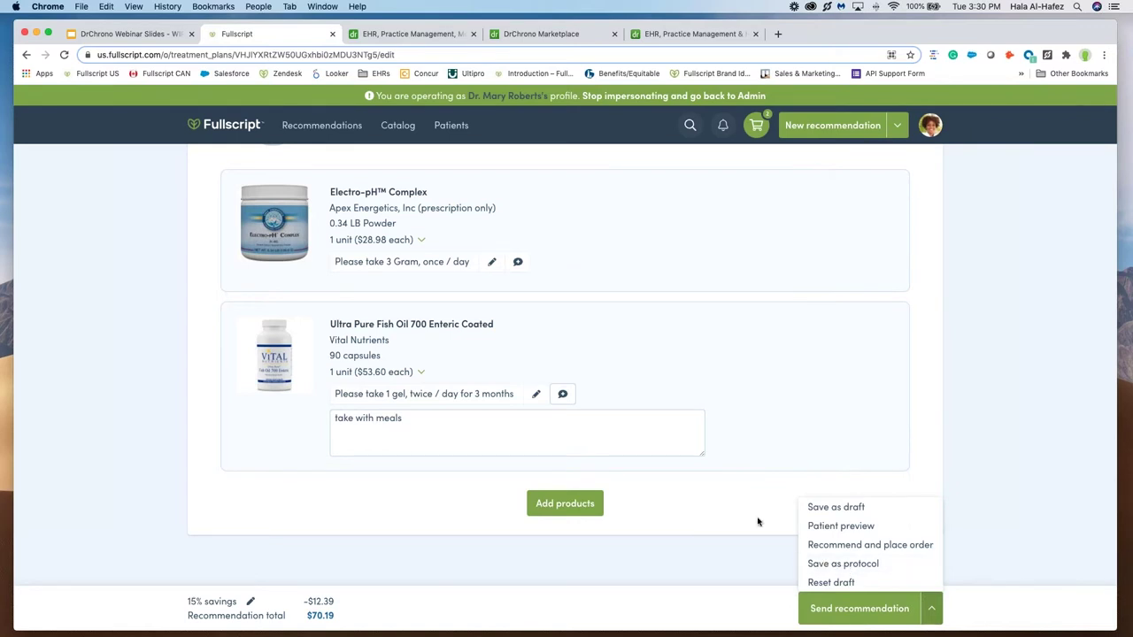
scroll(757, 523, "up", 1)
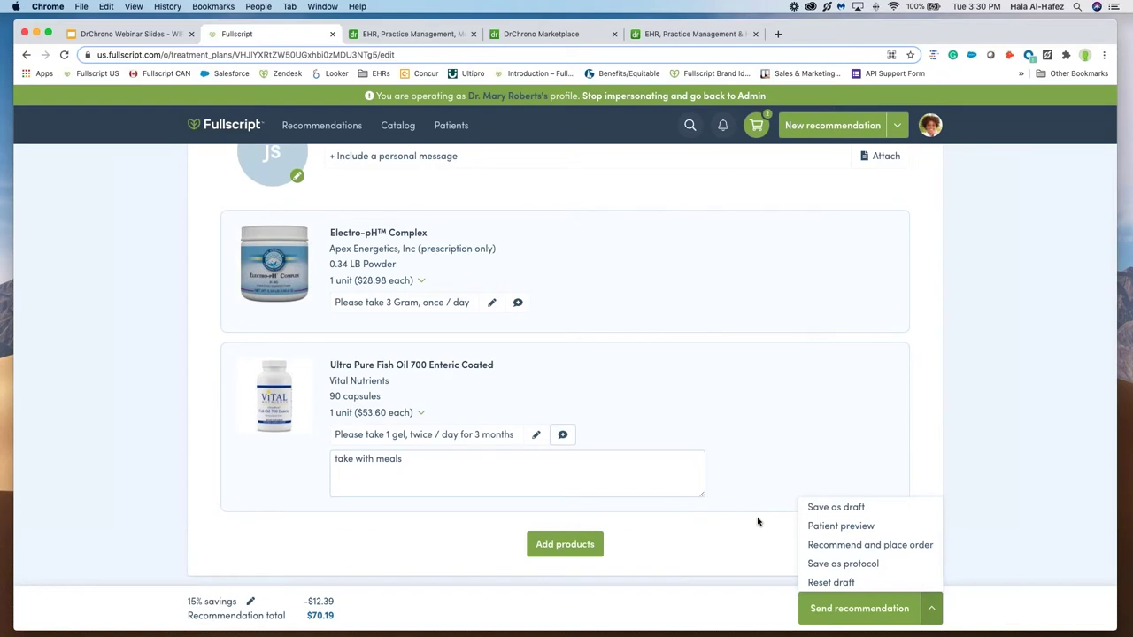
scroll(758, 523, "up", 2)
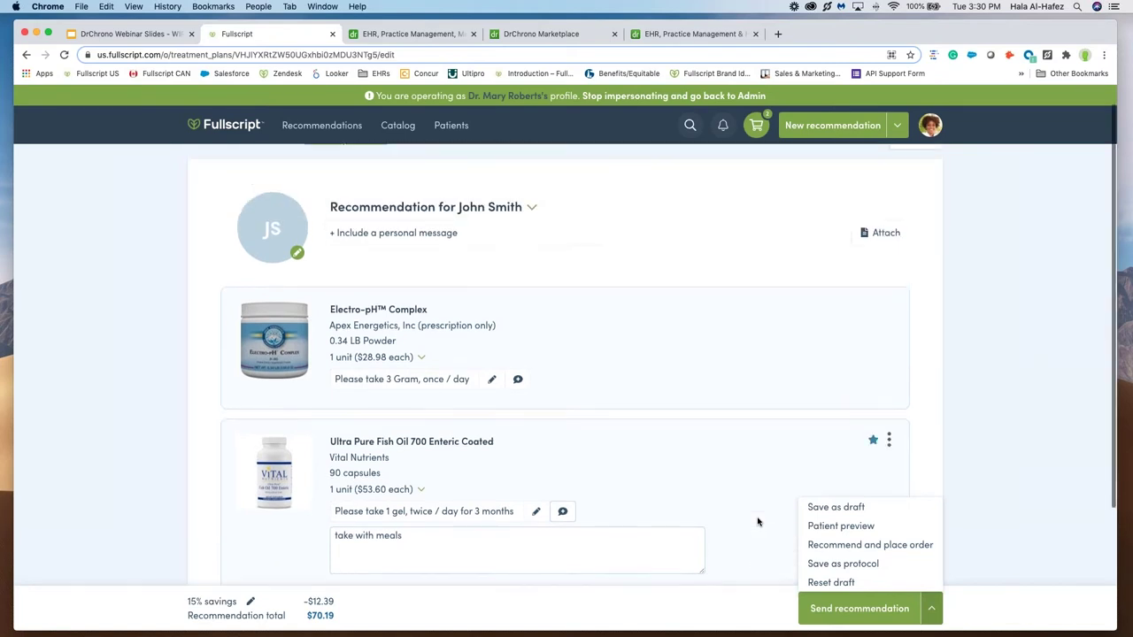
left_click(989, 329)
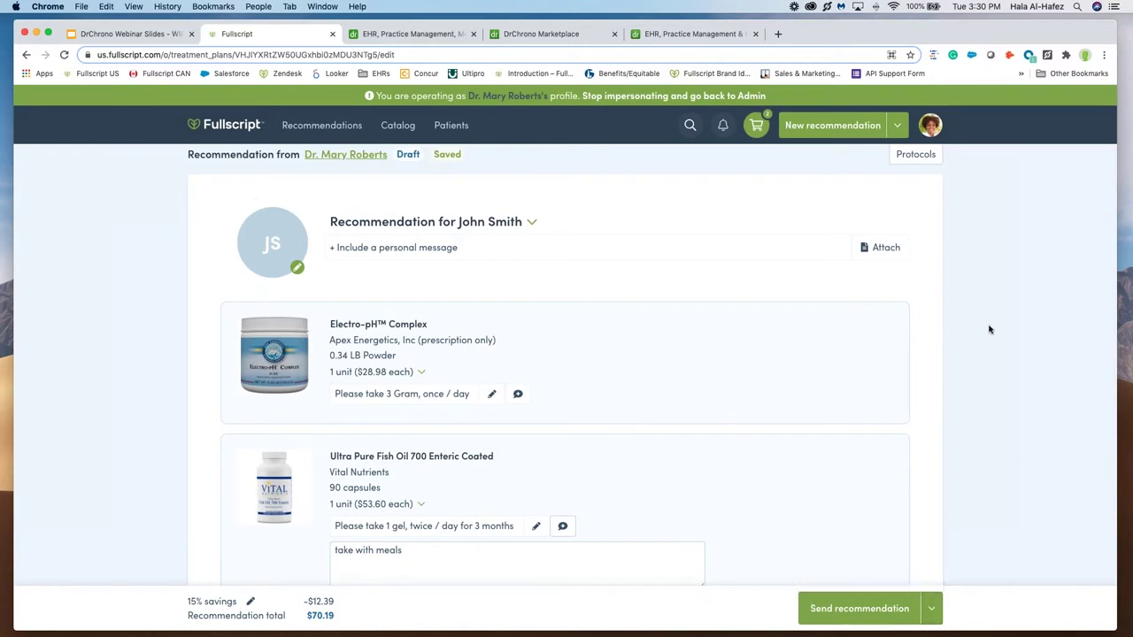
scroll(989, 330, "up", 1)
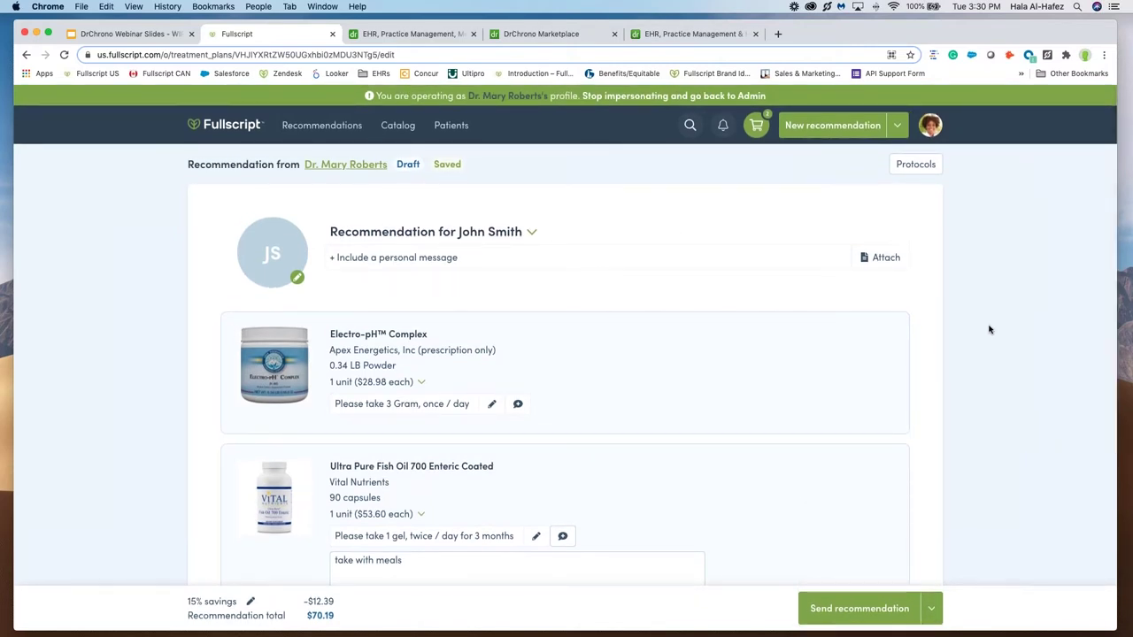
Step: Open the Protocols dialog and scroll its list down to Cold and Flu Support
left_click(915, 165)
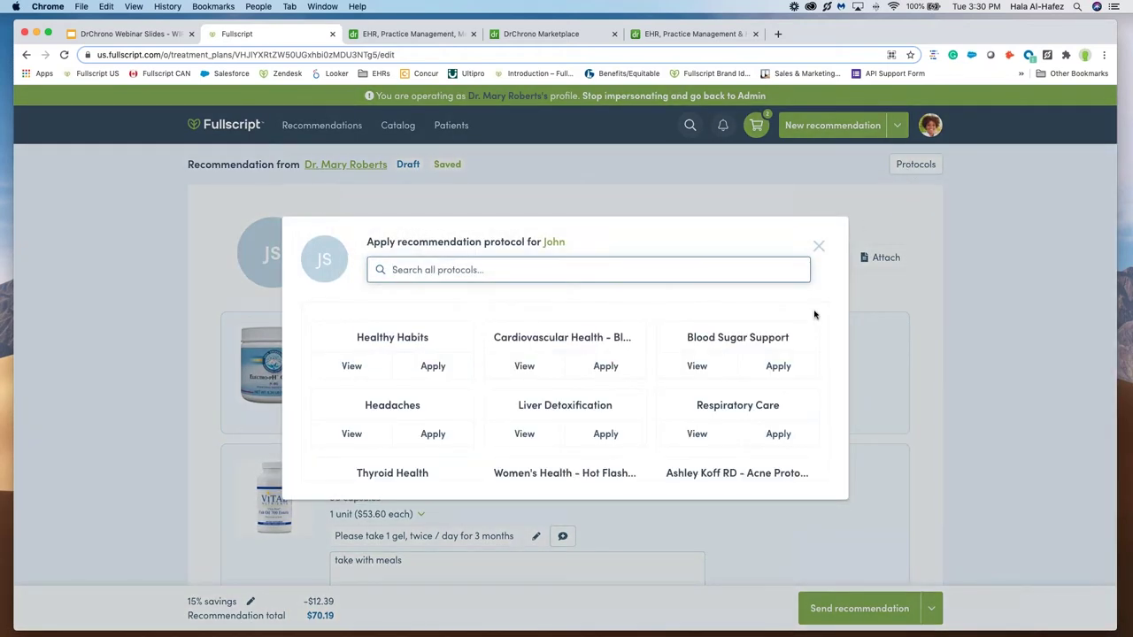
scroll(793, 363, "down", 1)
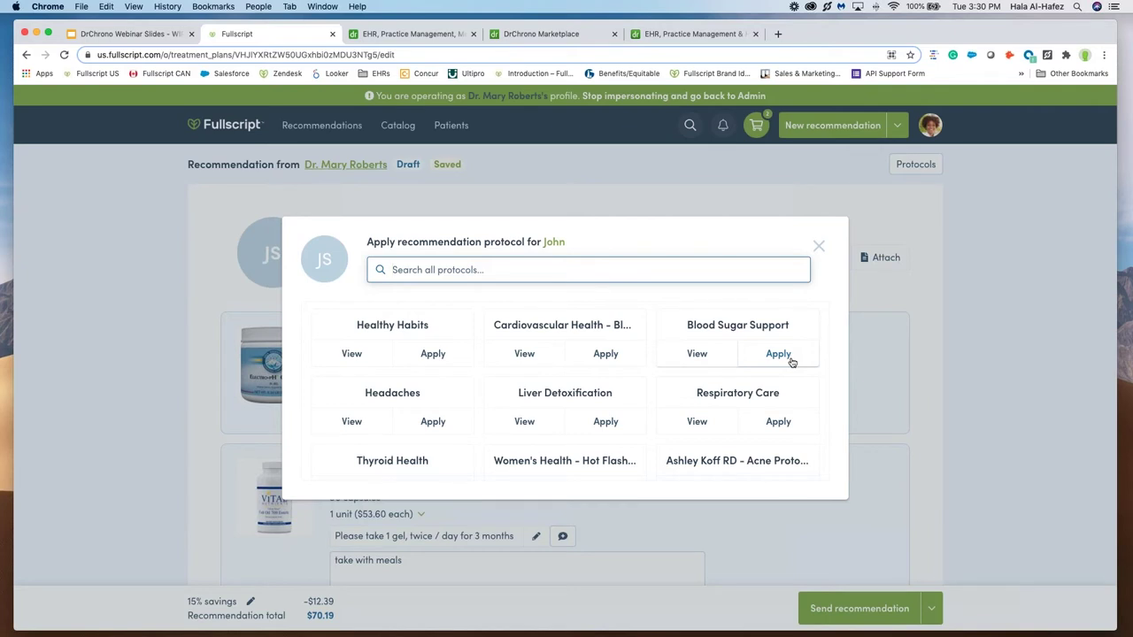
scroll(793, 363, "down", 5)
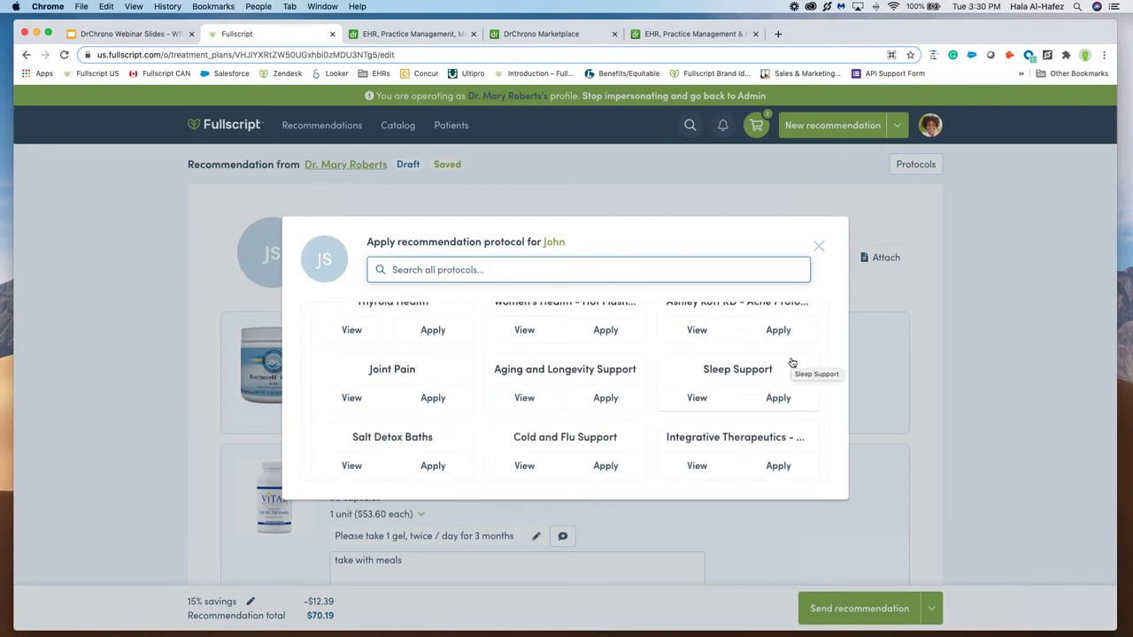
scroll(792, 363, "up", 1)
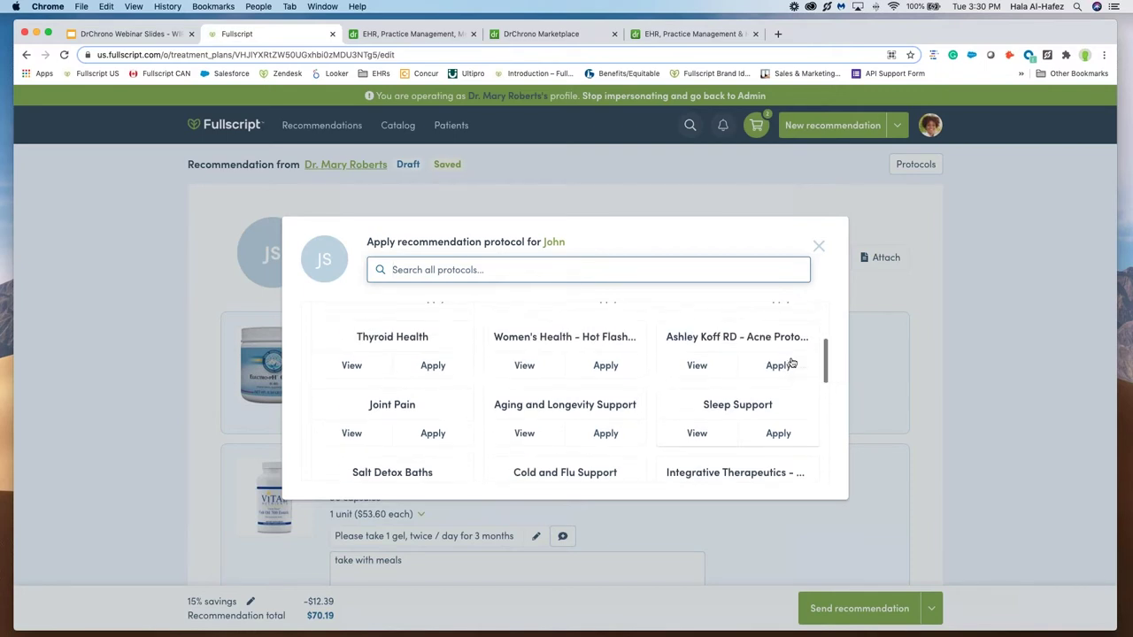
scroll(793, 363, "up", 3)
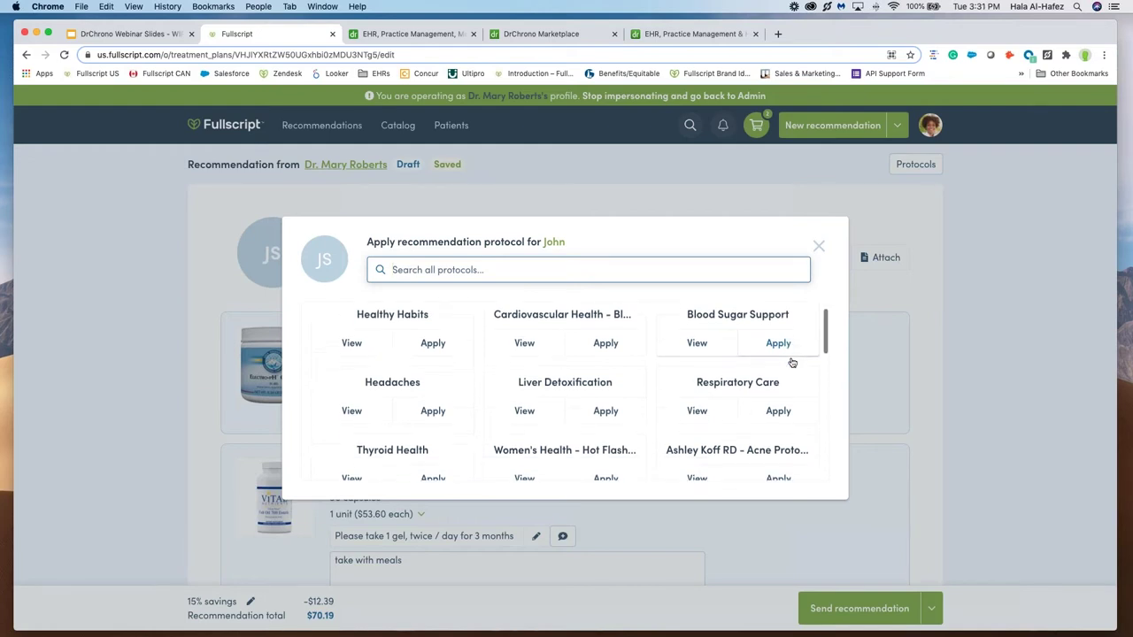
scroll(792, 364, "down", 2)
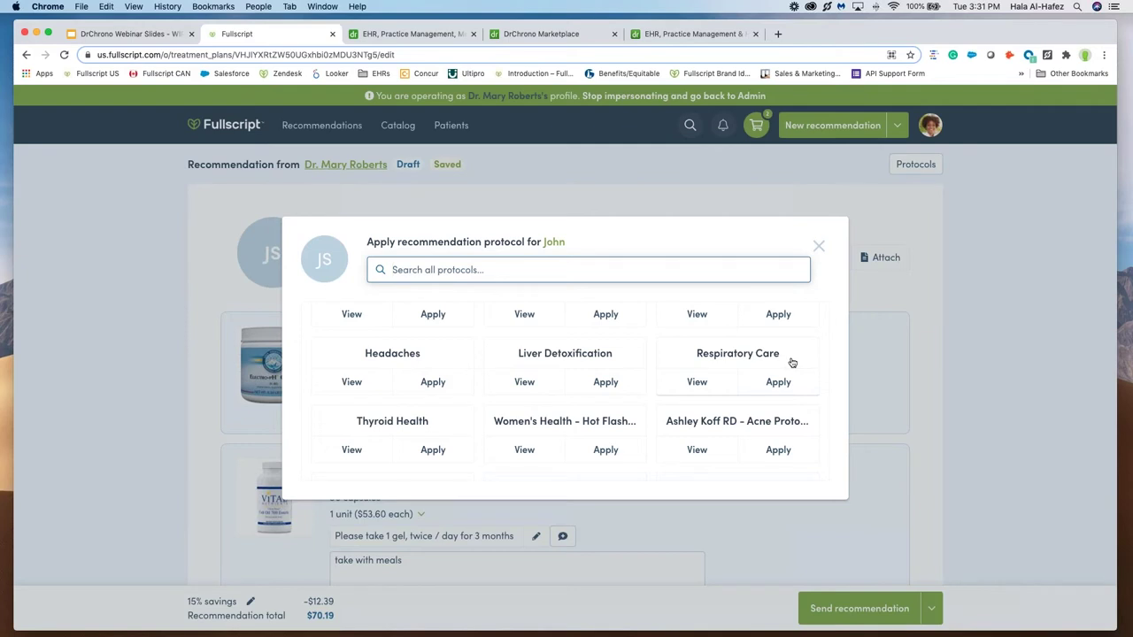
scroll(527, 413, "down", 2)
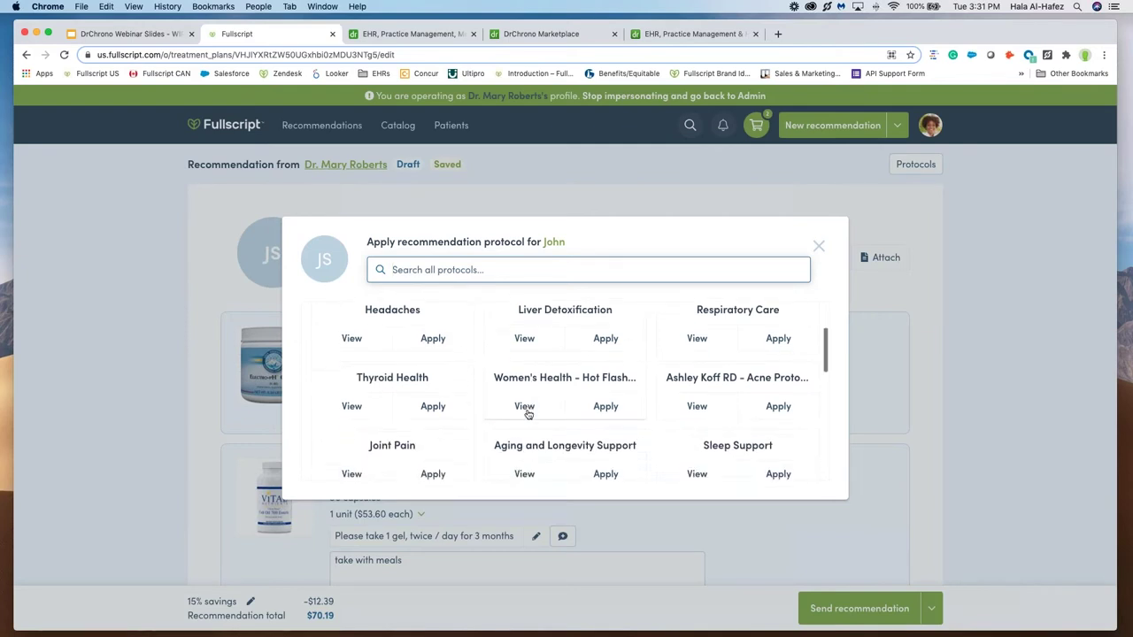
scroll(528, 414, "down", 4)
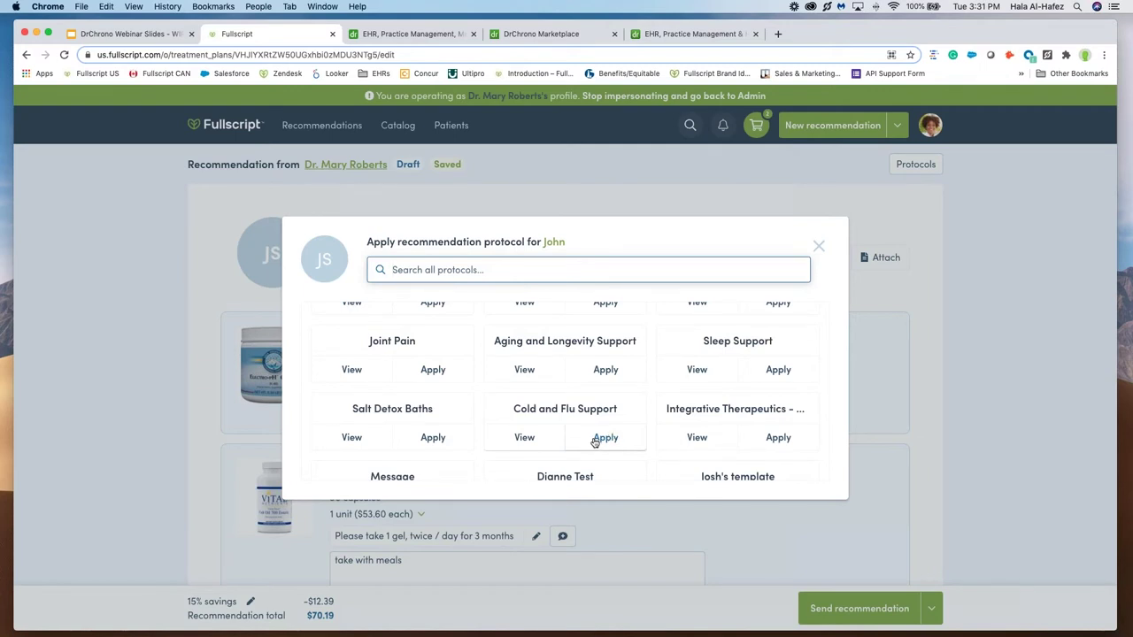
Step: Apply Cold and Flu Support, adding Allergen-Free Jarro-Dophilus and EpiCor 500mg for $217.91 total
left_click(607, 438)
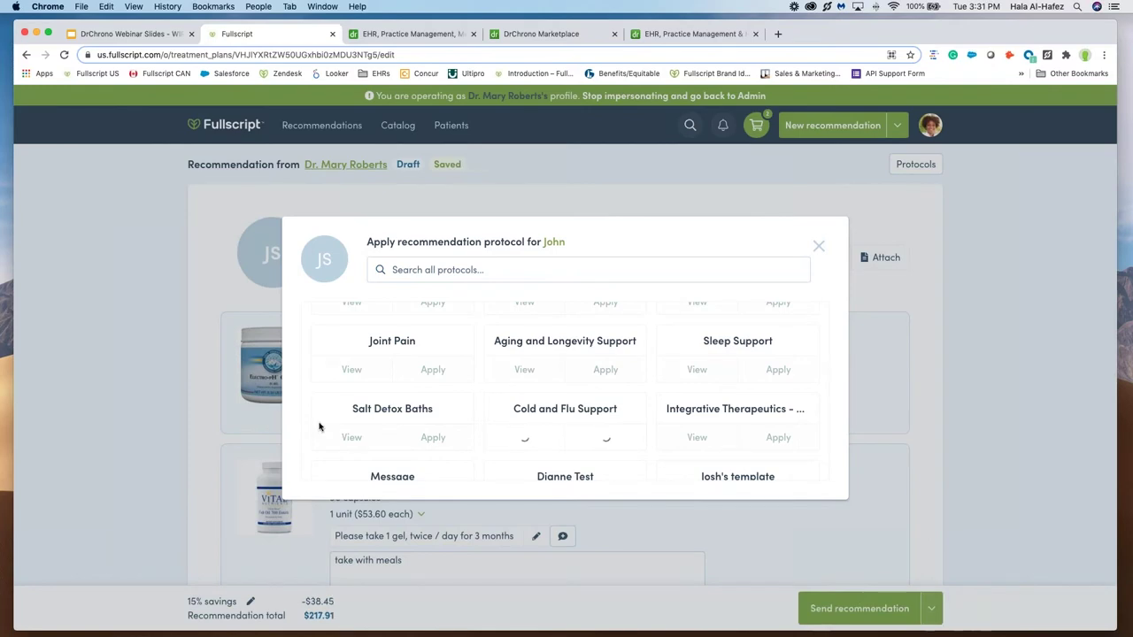
scroll(181, 448, "down", 3)
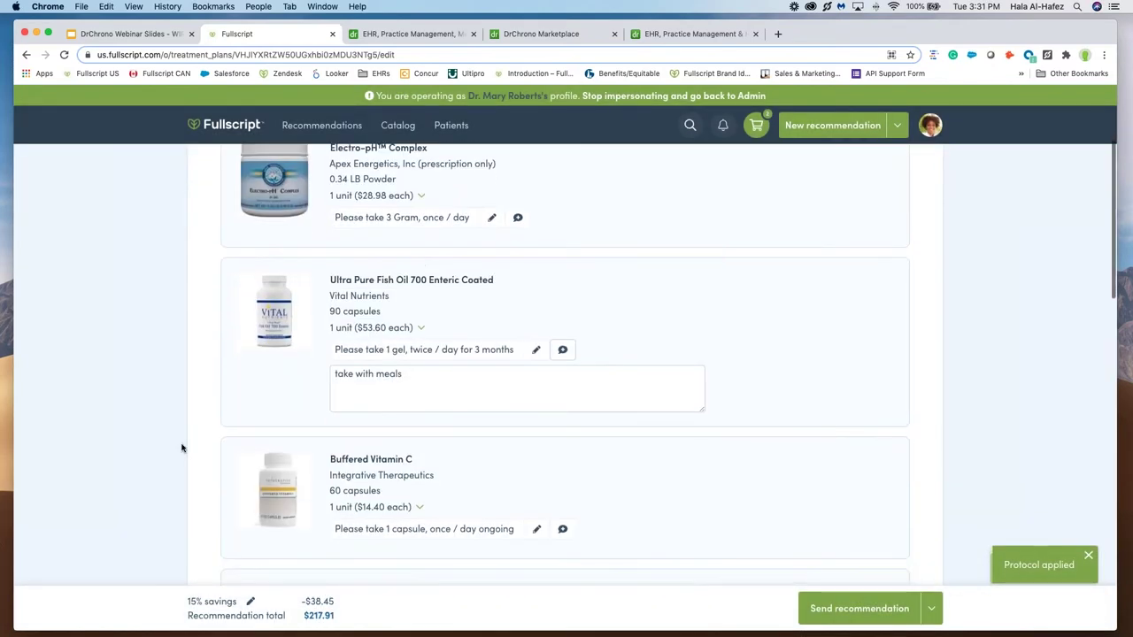
scroll(182, 448, "down", 3)
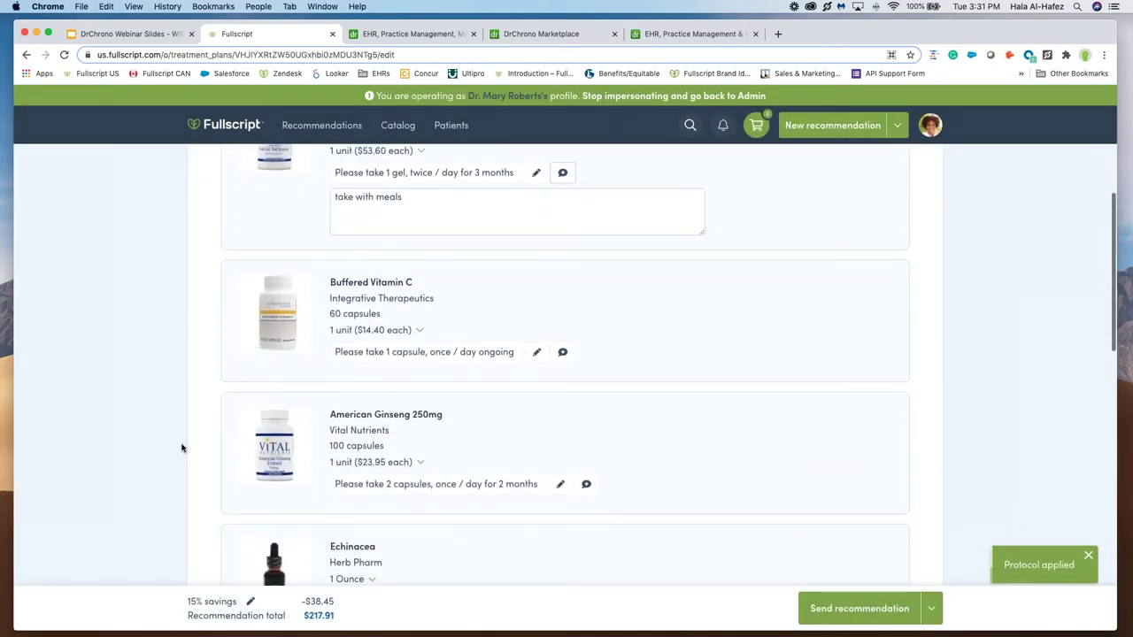
scroll(238, 327, "down", 1)
scroll(238, 328, "down", 2)
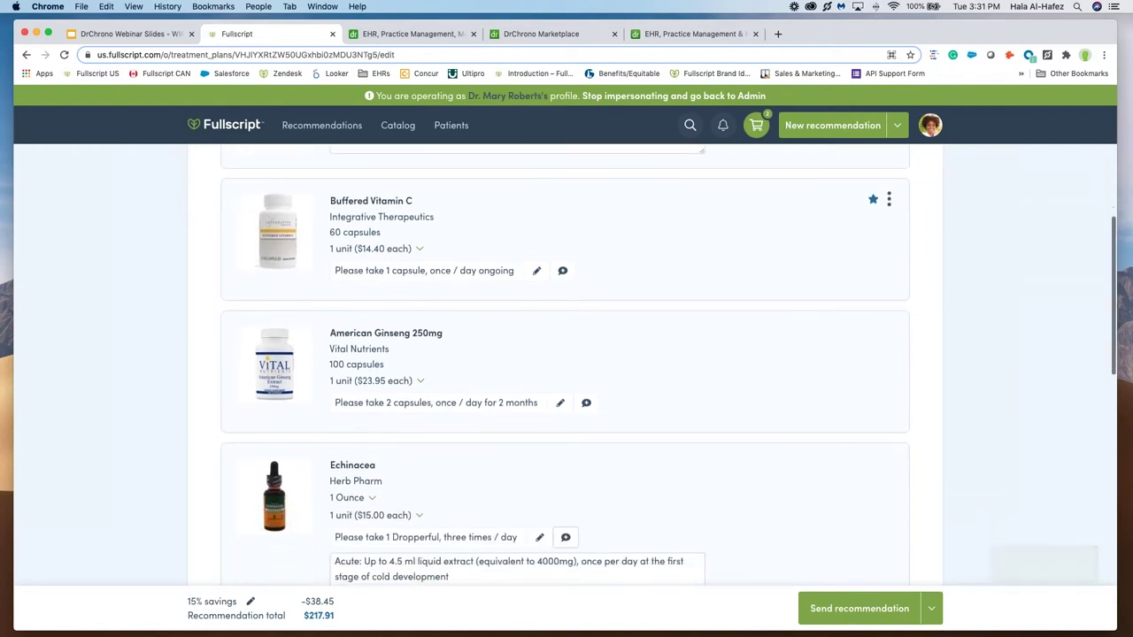
scroll(619, 301, "down", 5)
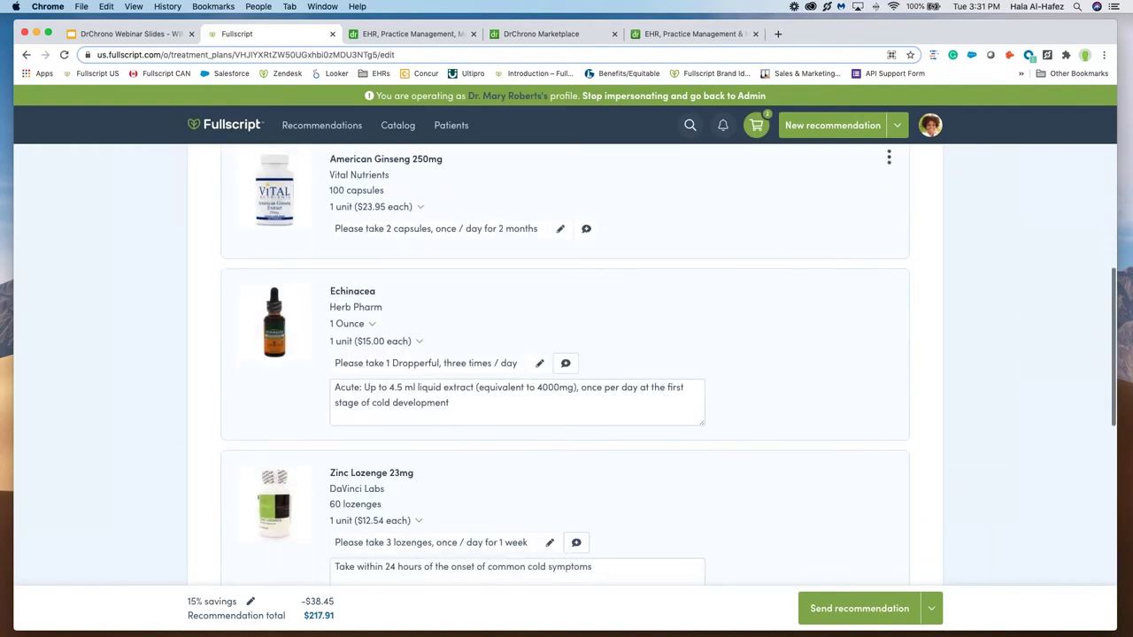
scroll(566, 363, "down", 4)
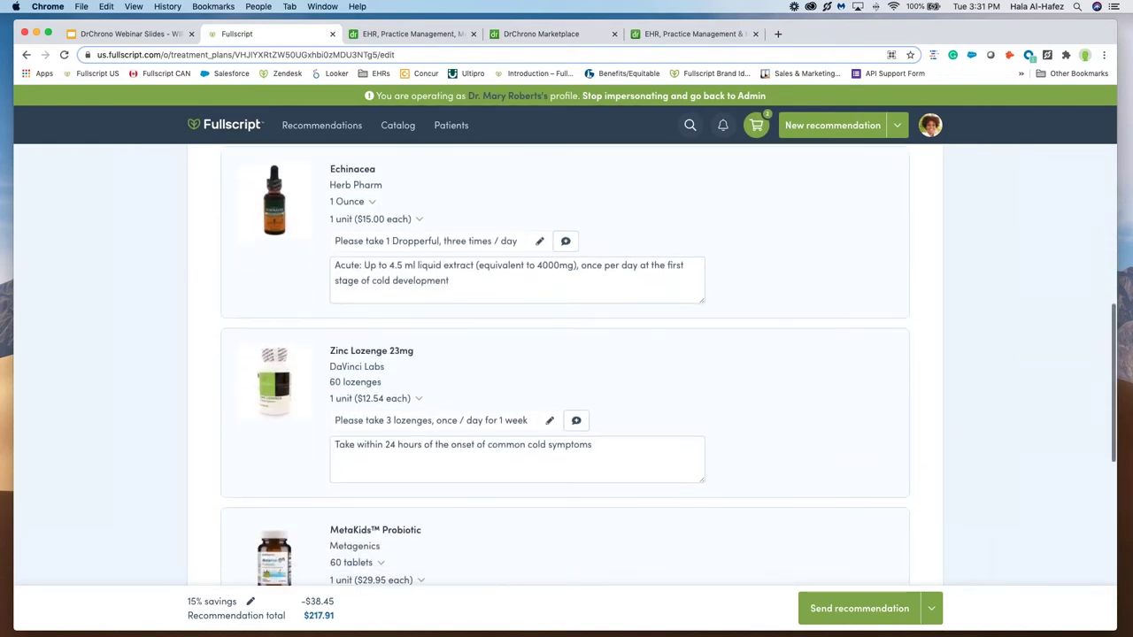
scroll(566, 363, "down", 4)
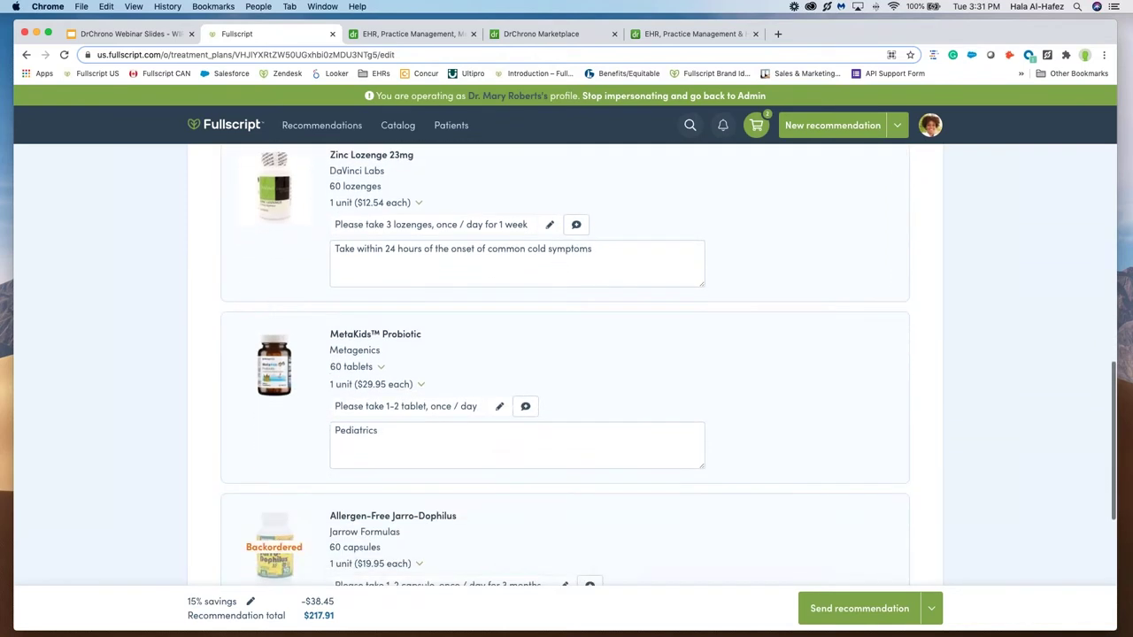
mouse_move(250, 370)
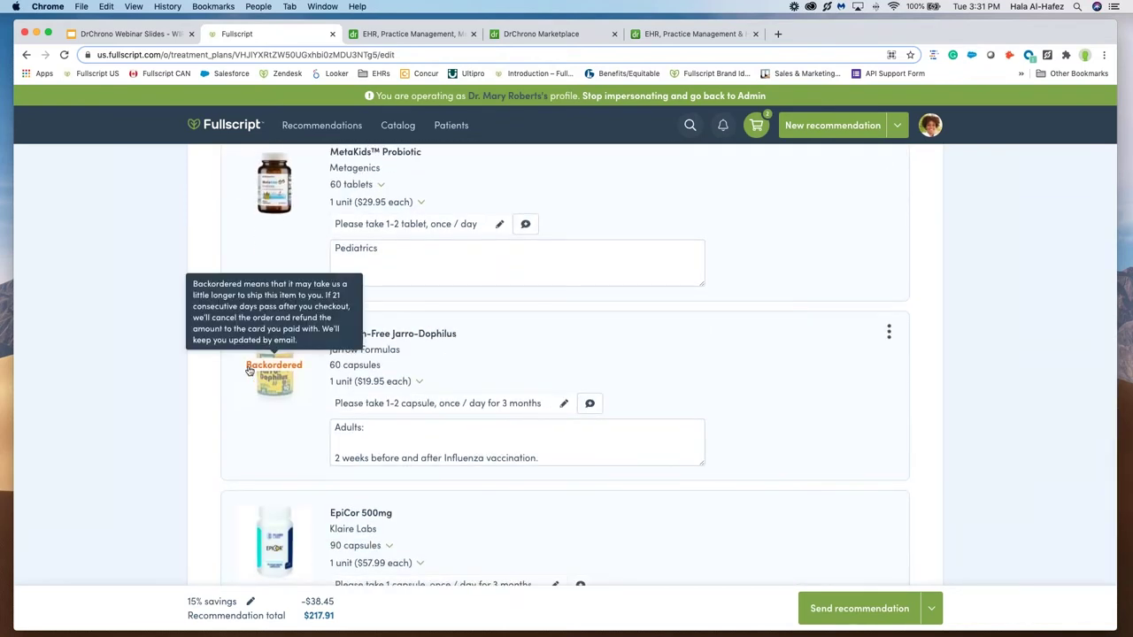
scroll(250, 371, "down", 4)
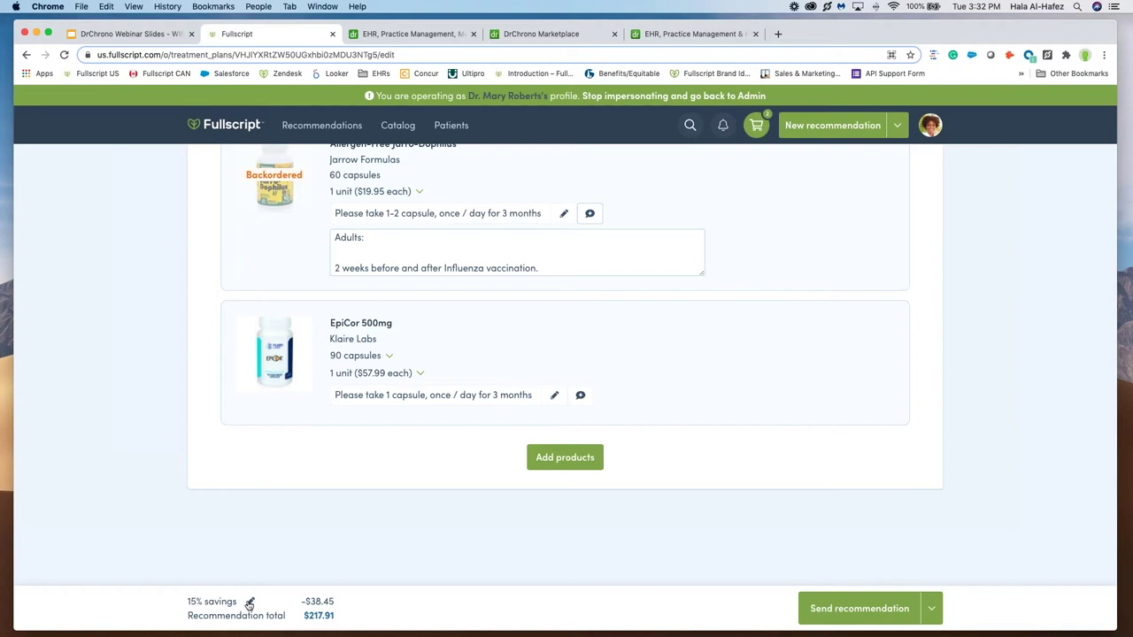
Step: Set 20% additional savings for 25% total and send the recommendation
left_click(250, 602)
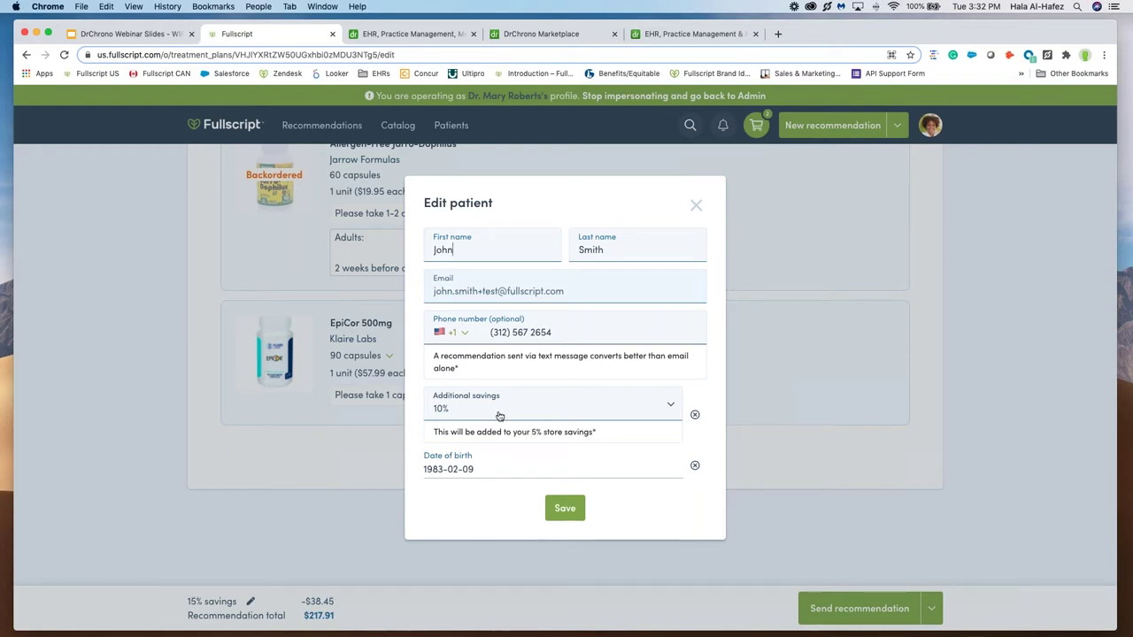
left_click(500, 415)
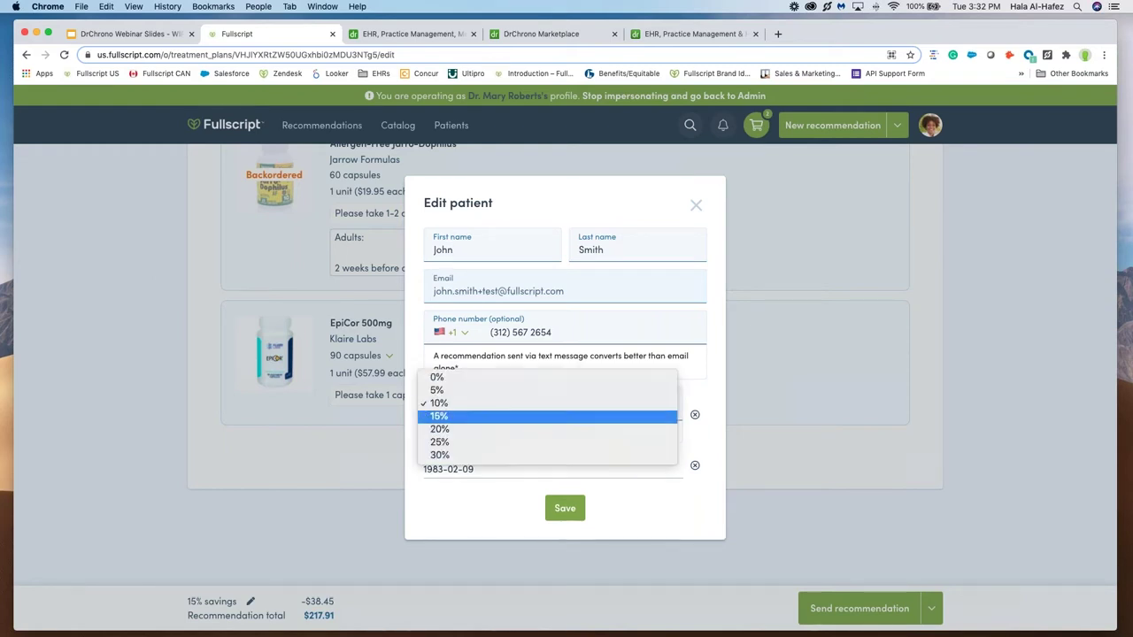
left_click(497, 429)
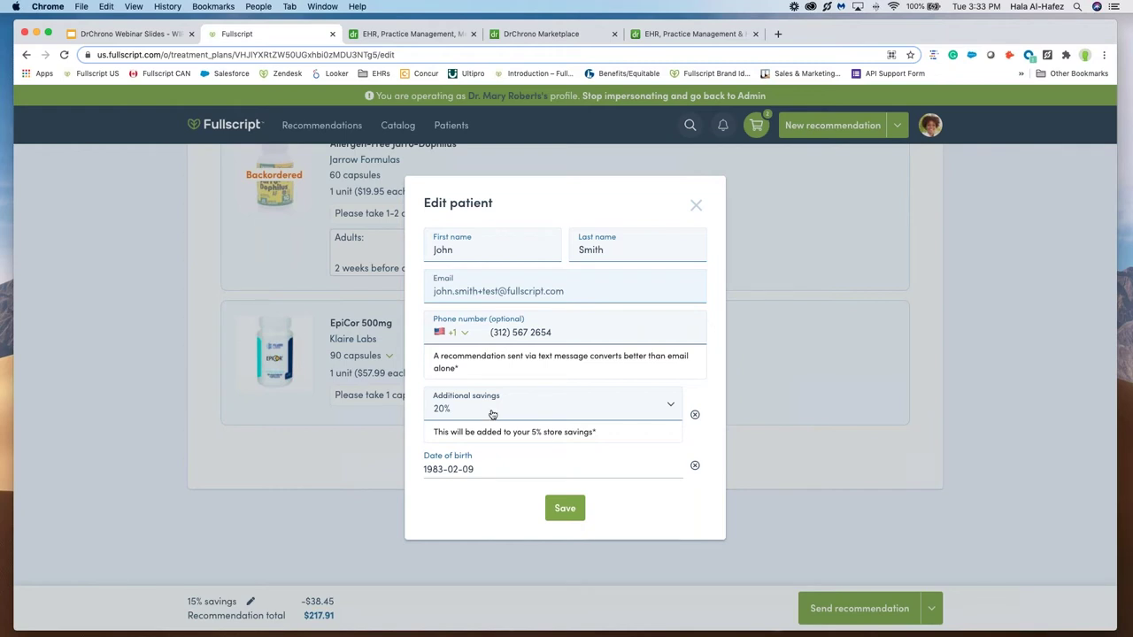
left_click(565, 509)
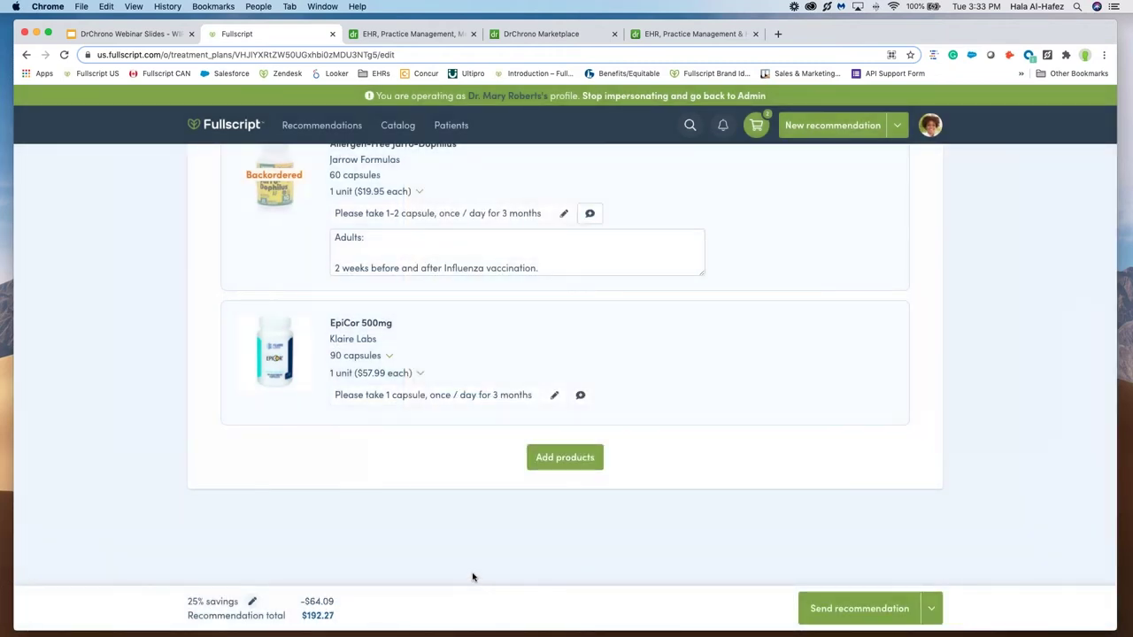
left_click(871, 610)
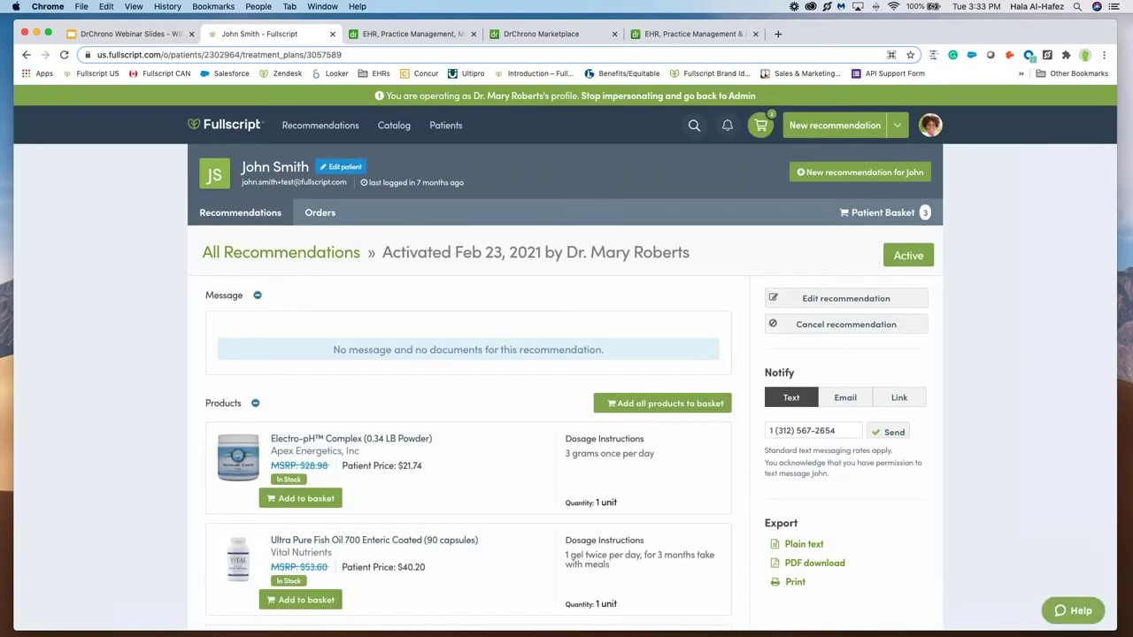
Step: Return to the webinar slides on slide 8, What is DrChrono?
left_click(140, 34)
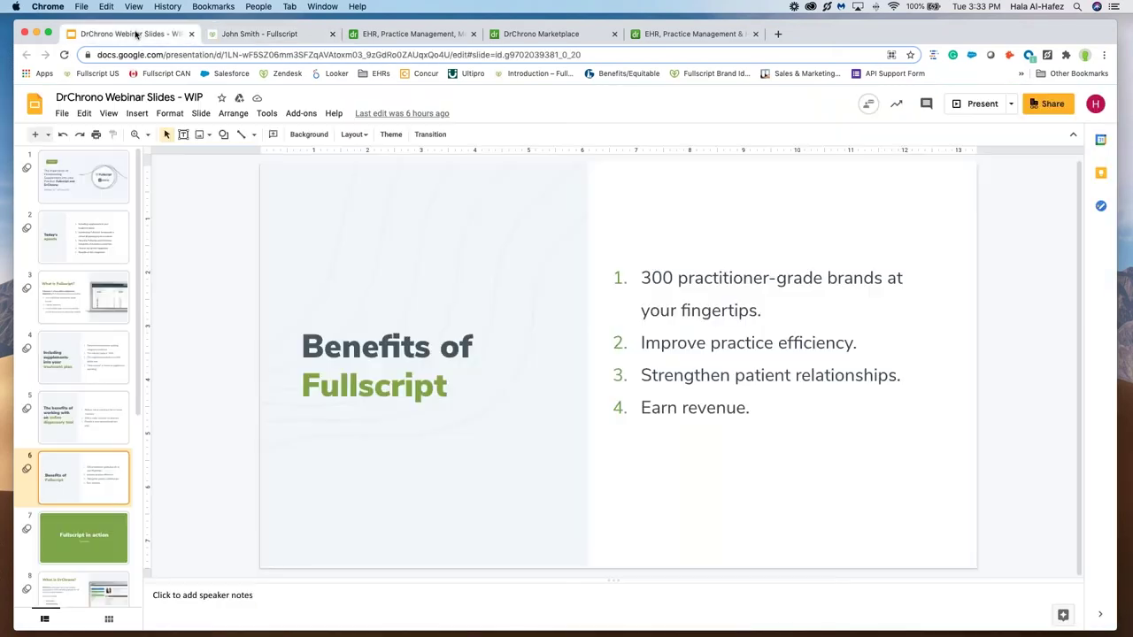
scroll(96, 542, "down", 1)
left_click(95, 544)
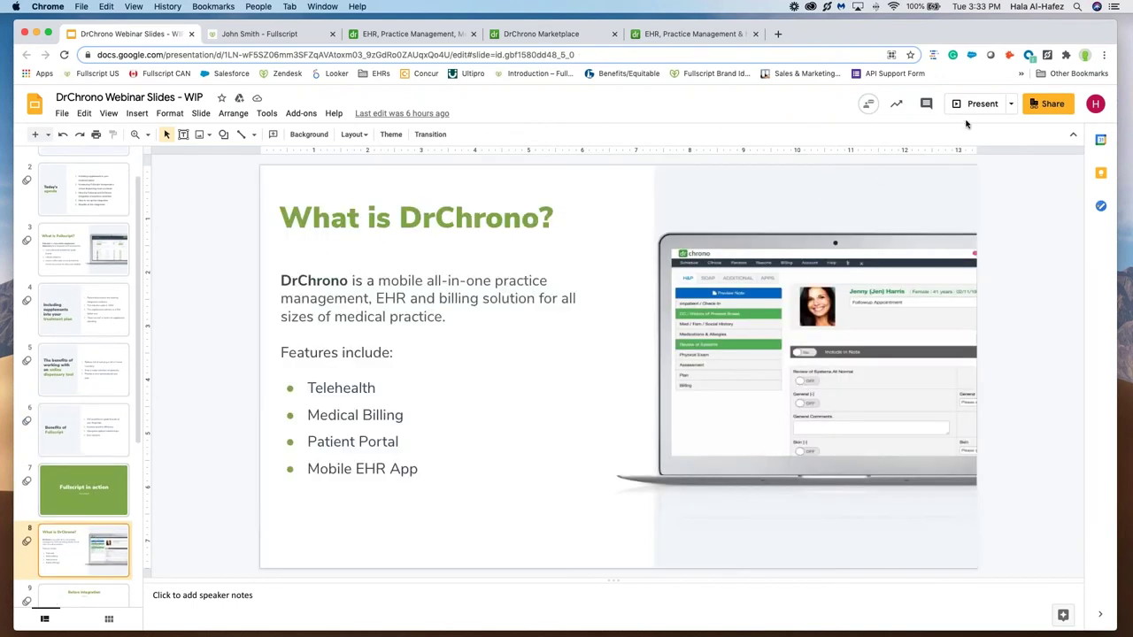
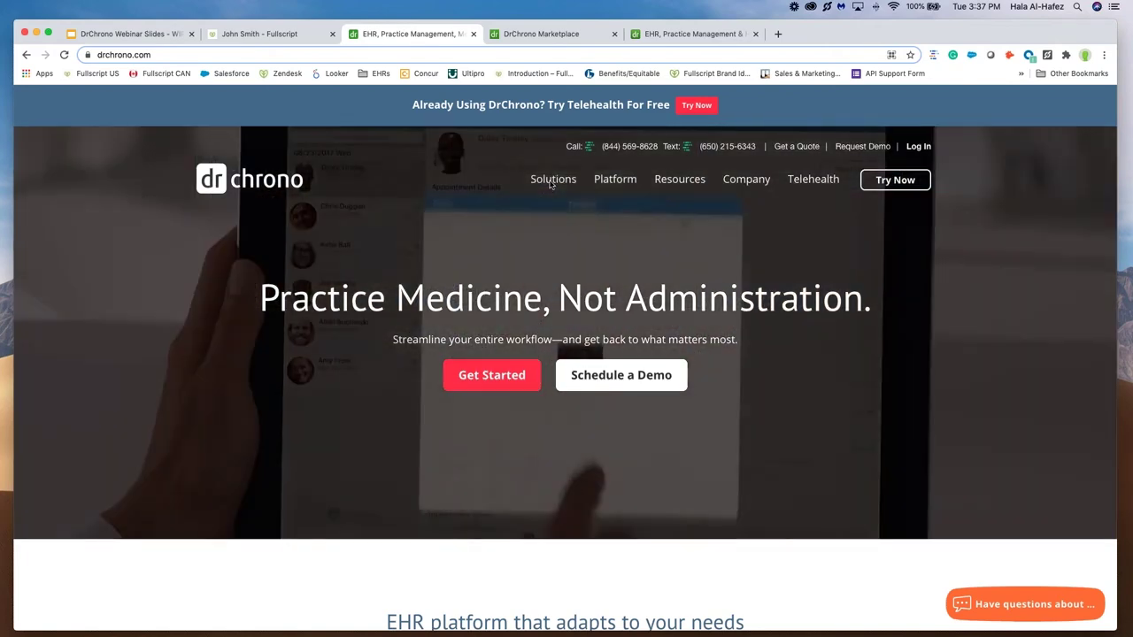
Step: Open the DrChrono Marketplace App Directory from the Solutions > Partners menu
mouse_move(554, 181)
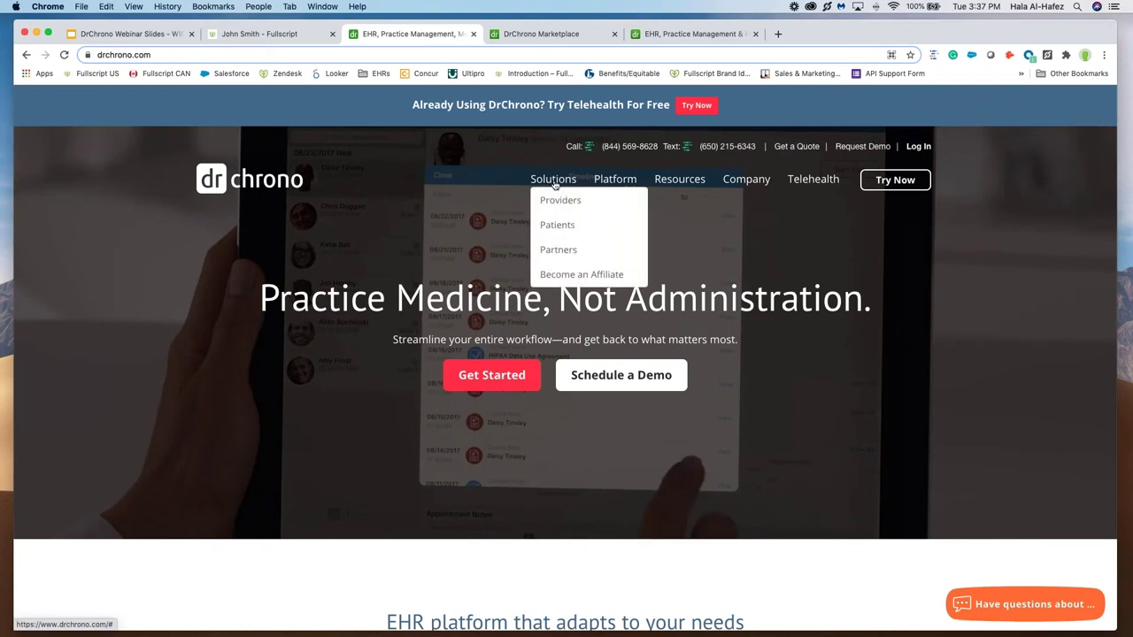
mouse_move(548, 256)
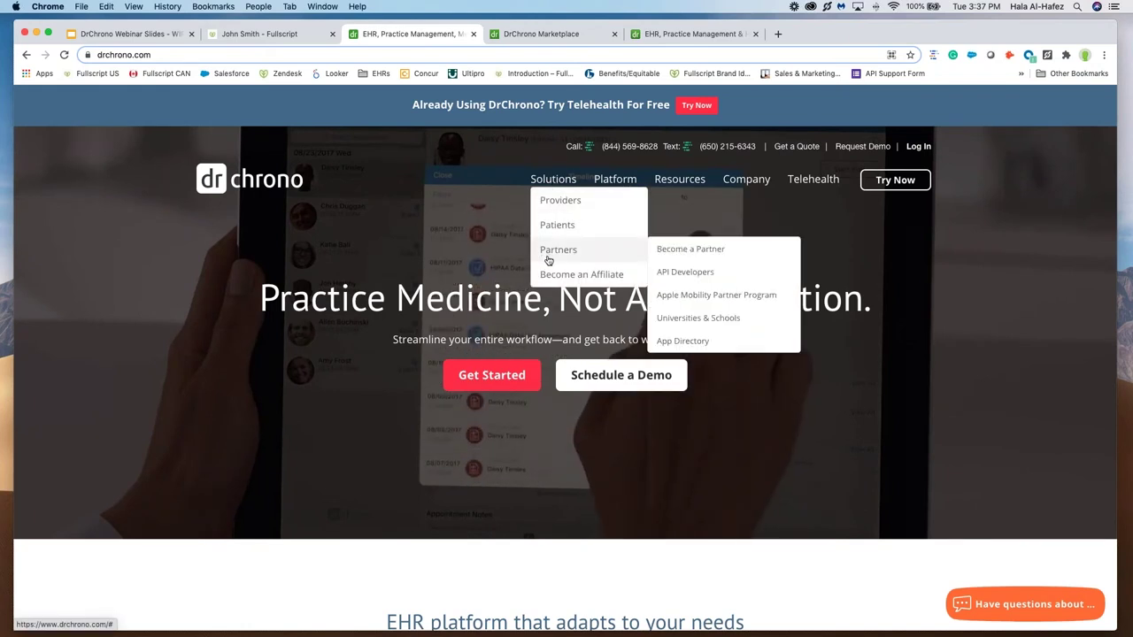
left_click(695, 343)
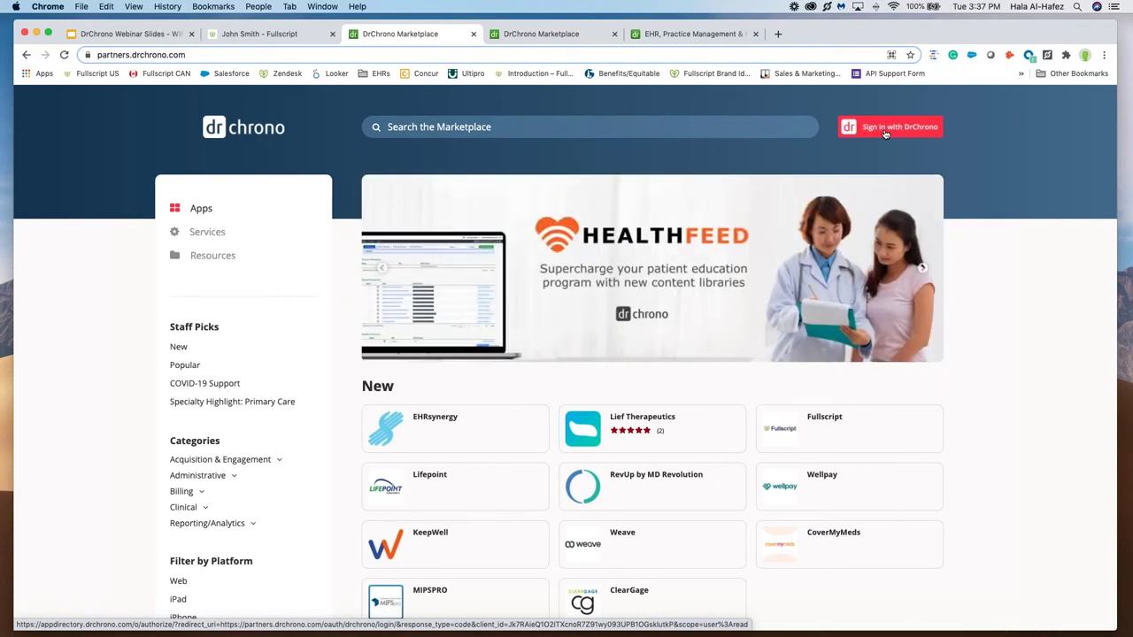
Step: Sign in to the marketplace with the practice's DrChrono username and password, then authorize AppDirectory access
left_click(885, 133)
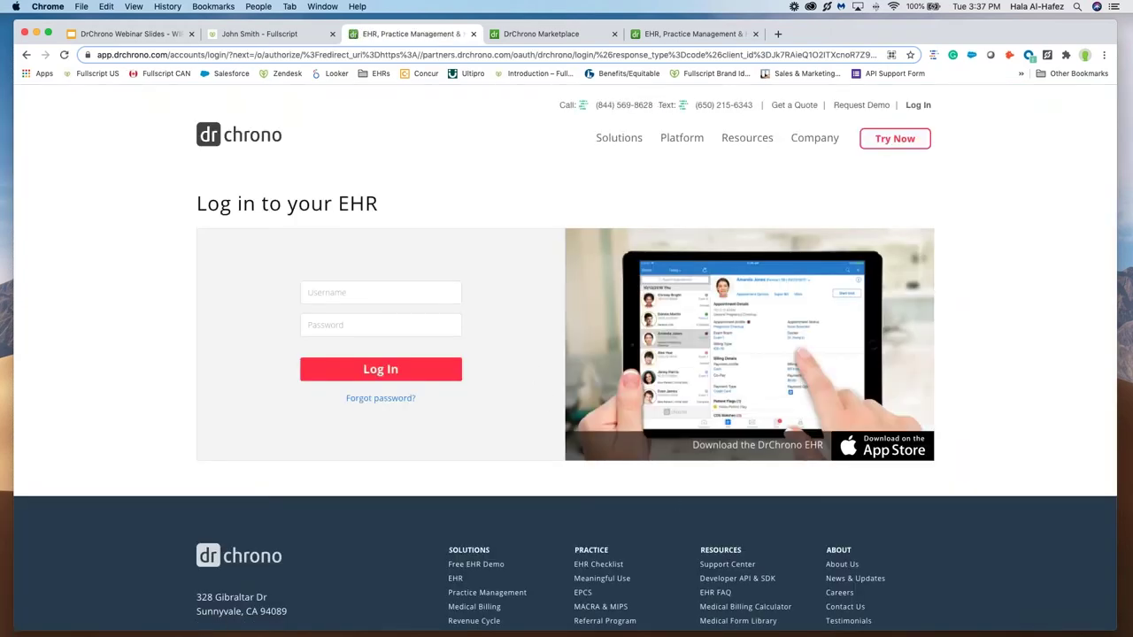
key("super+Tab")
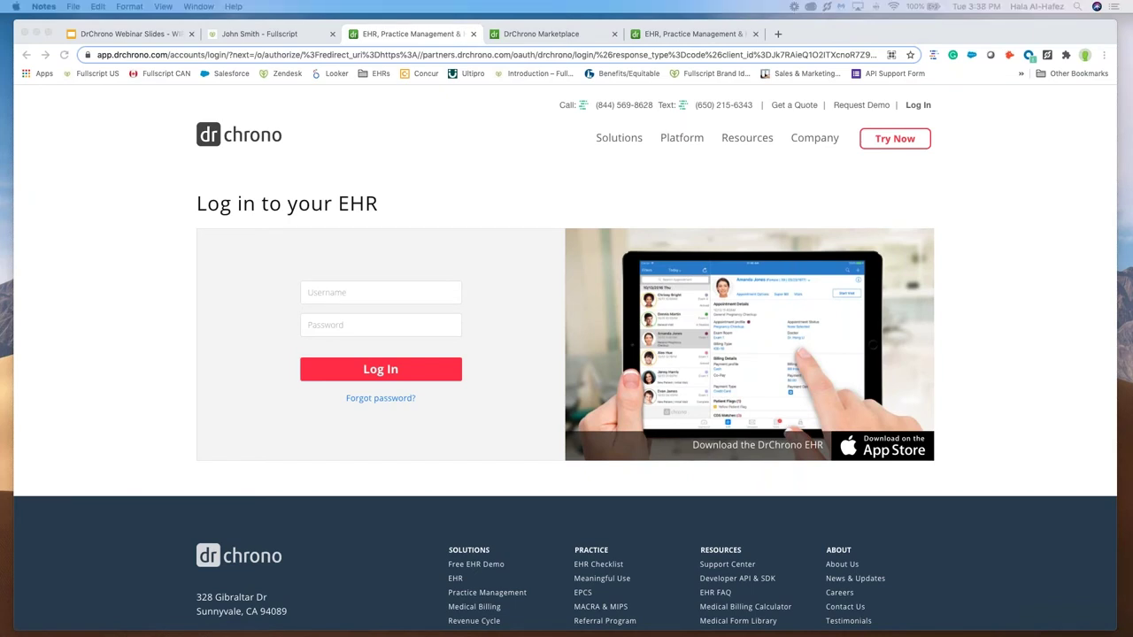
left_click(315, 299)
type("fsdemo")
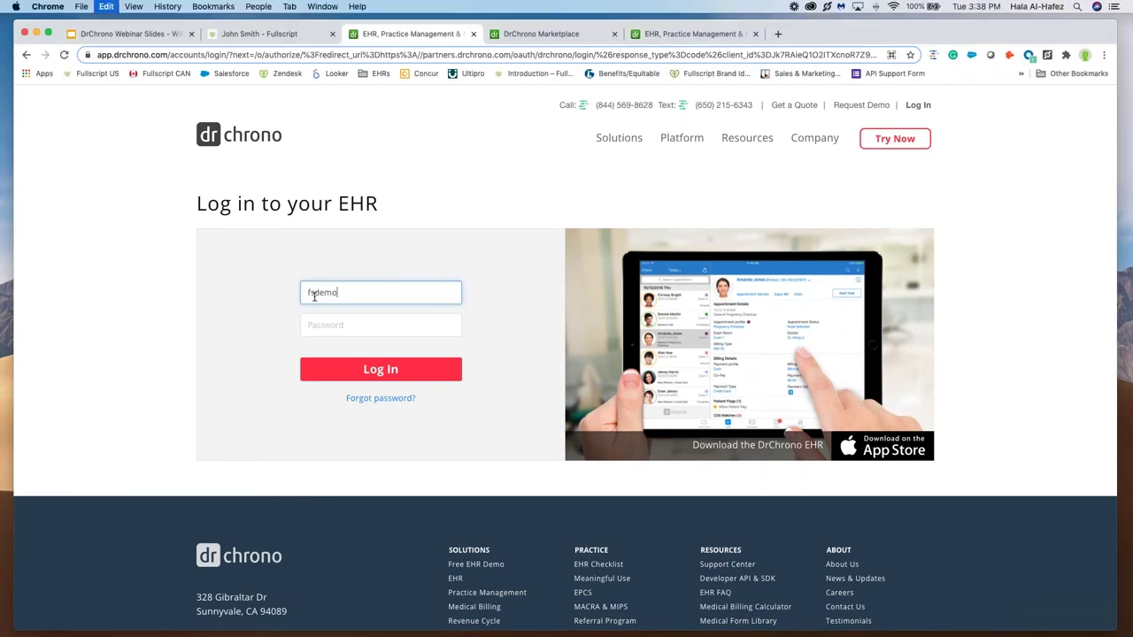
key("super+backslash")
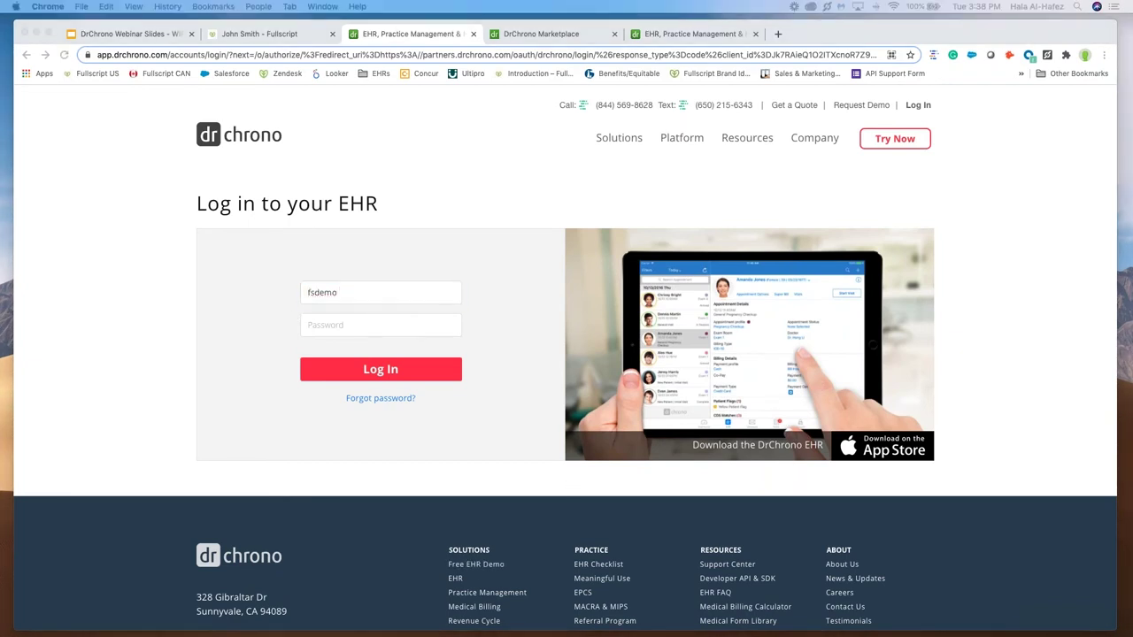
left_click(394, 374)
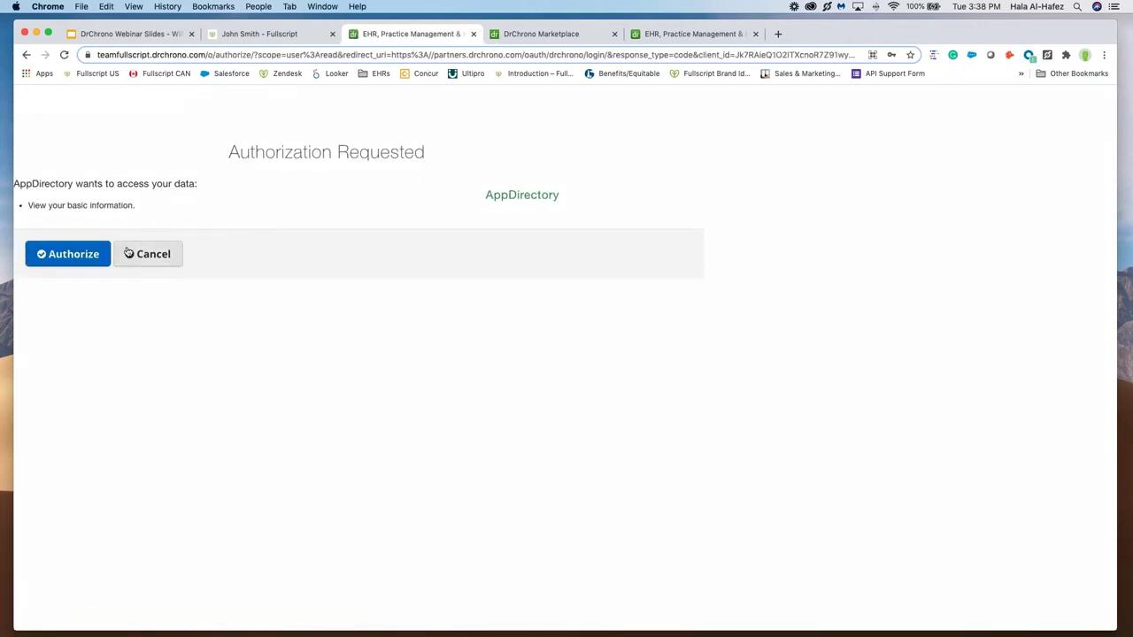
left_click(78, 258)
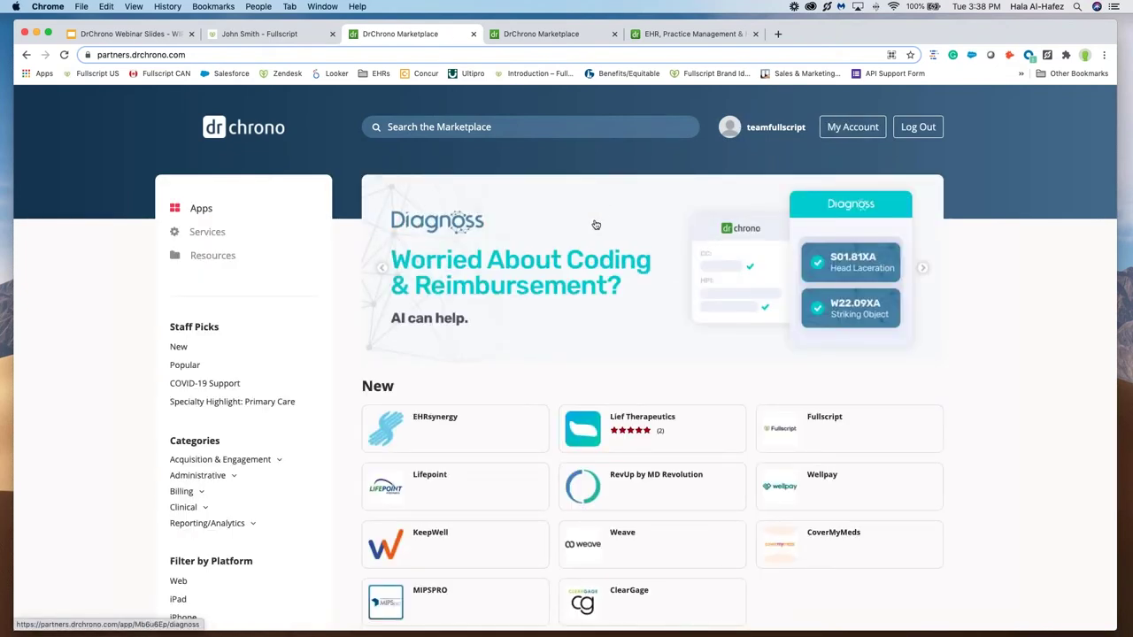
Step: Open the Fullscript listing under New apps and review its description and demo video
scroll(596, 225, "down", 1)
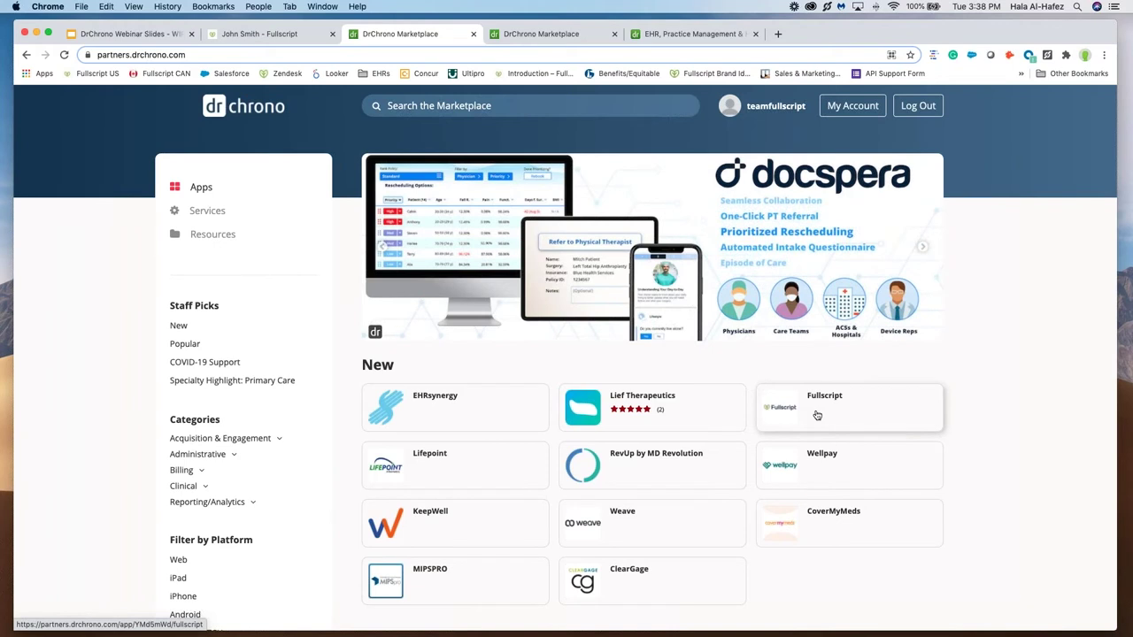
left_click(817, 415)
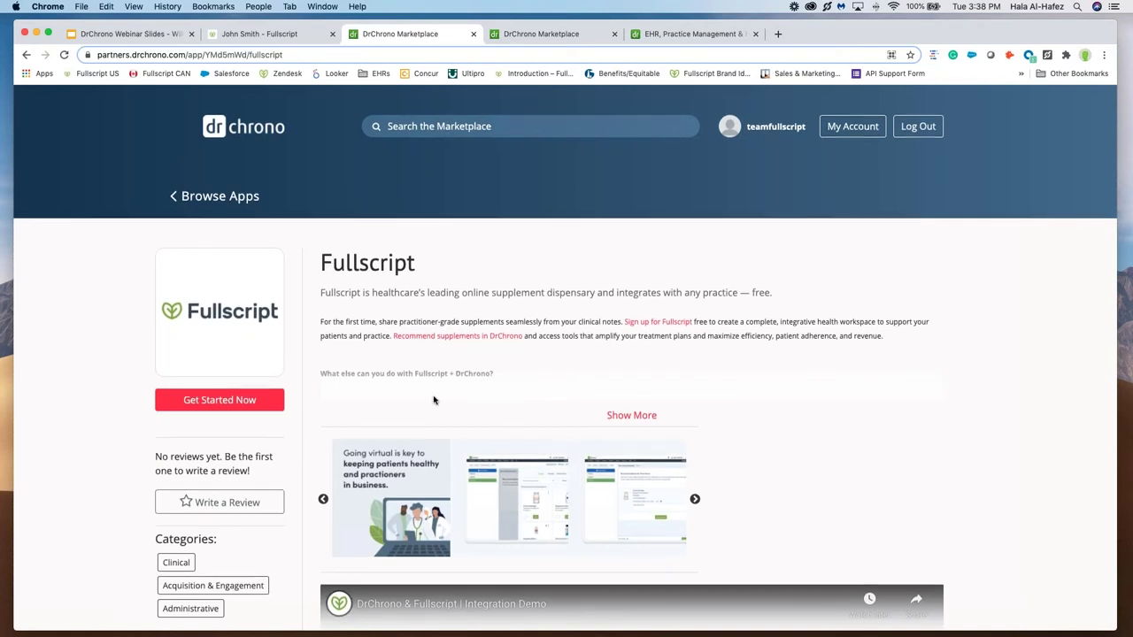
scroll(433, 399, "down", 1)
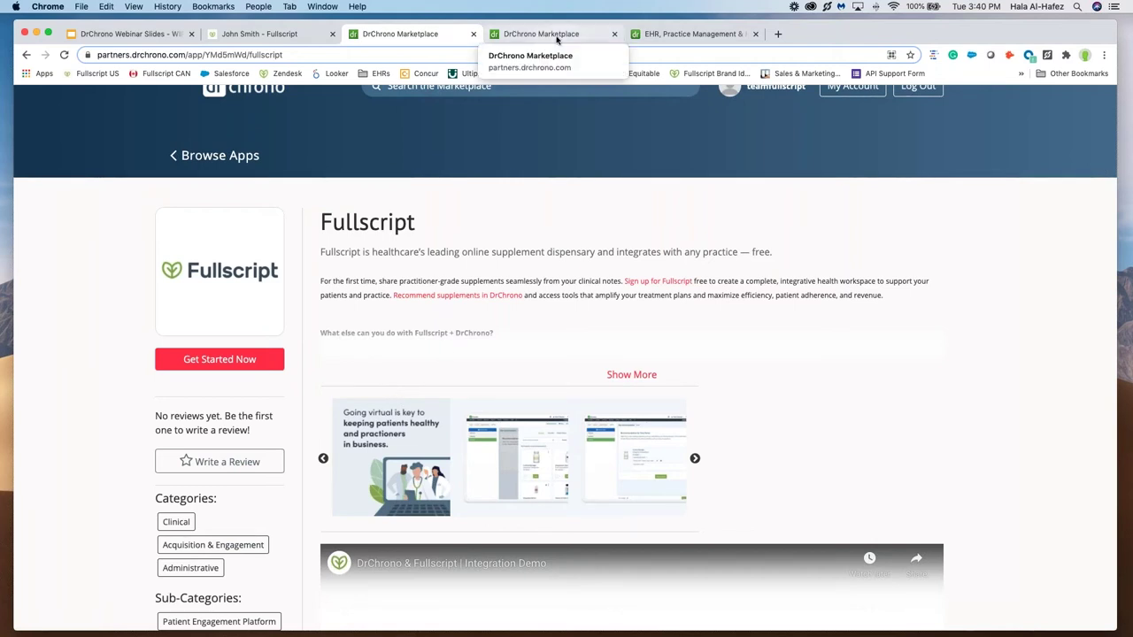
Step: Log in to the DrChrono EHR with the practice credentials to reach the Team Fullscript dashboard
left_click(688, 33)
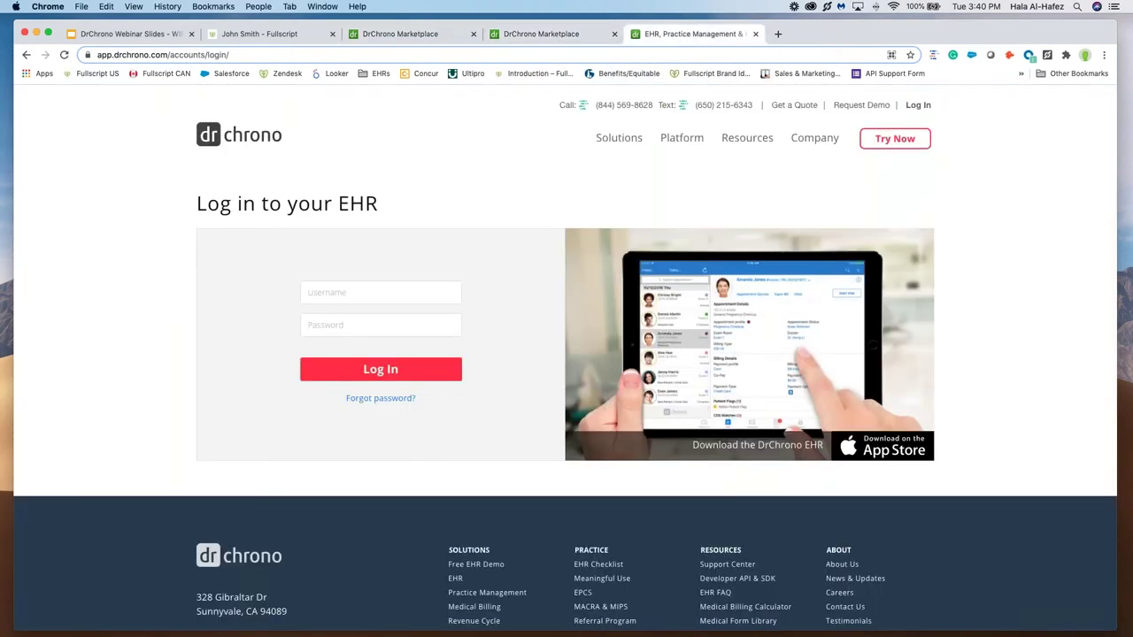
left_click(380, 291)
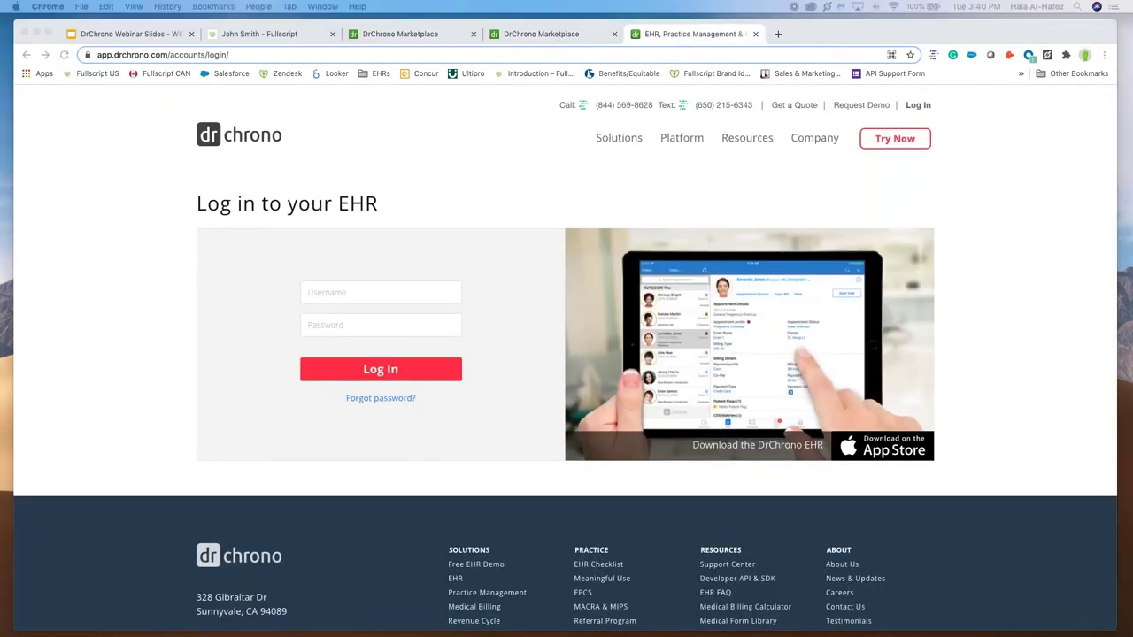
left_click(336, 300)
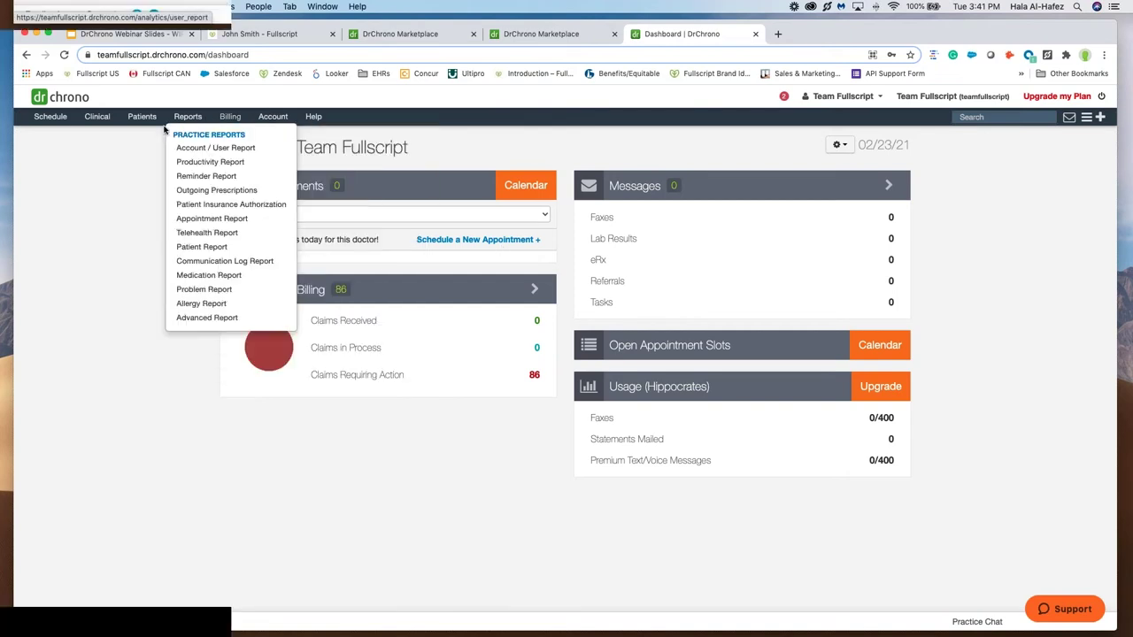
Step: Open the Clinical Notes report, then go to the appointment Schedule
mouse_move(99, 122)
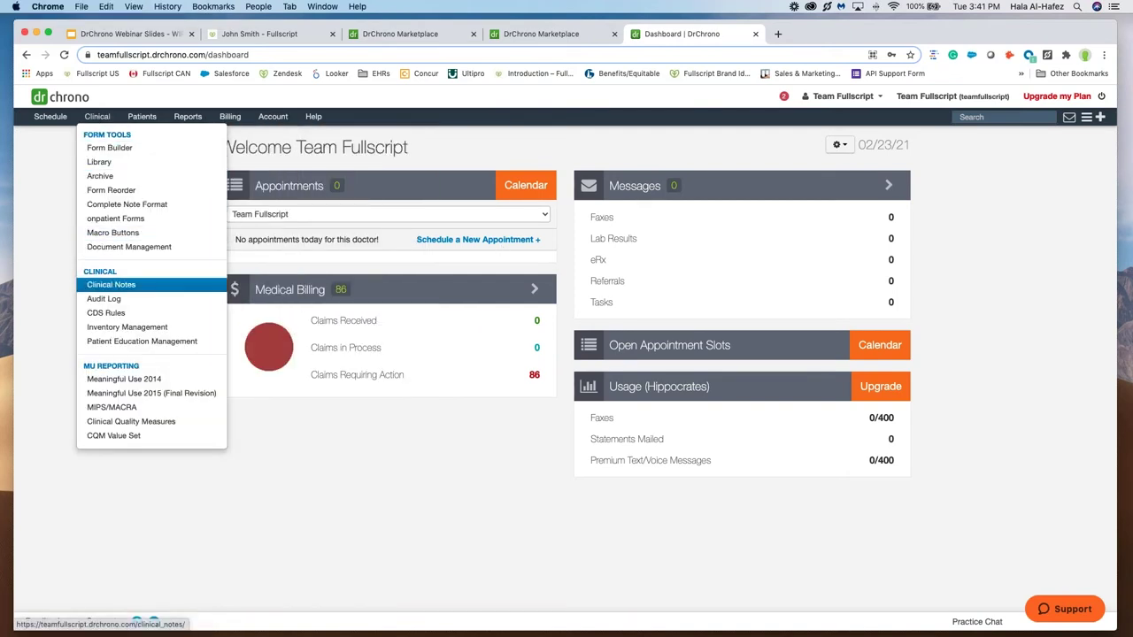
left_click(111, 284)
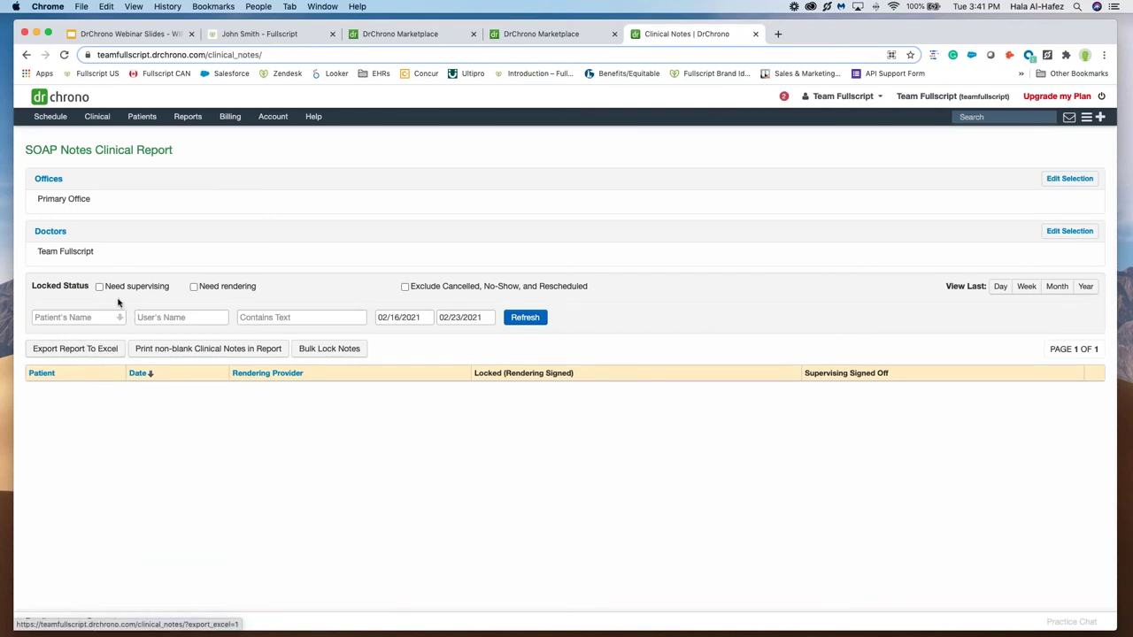
left_click(51, 121)
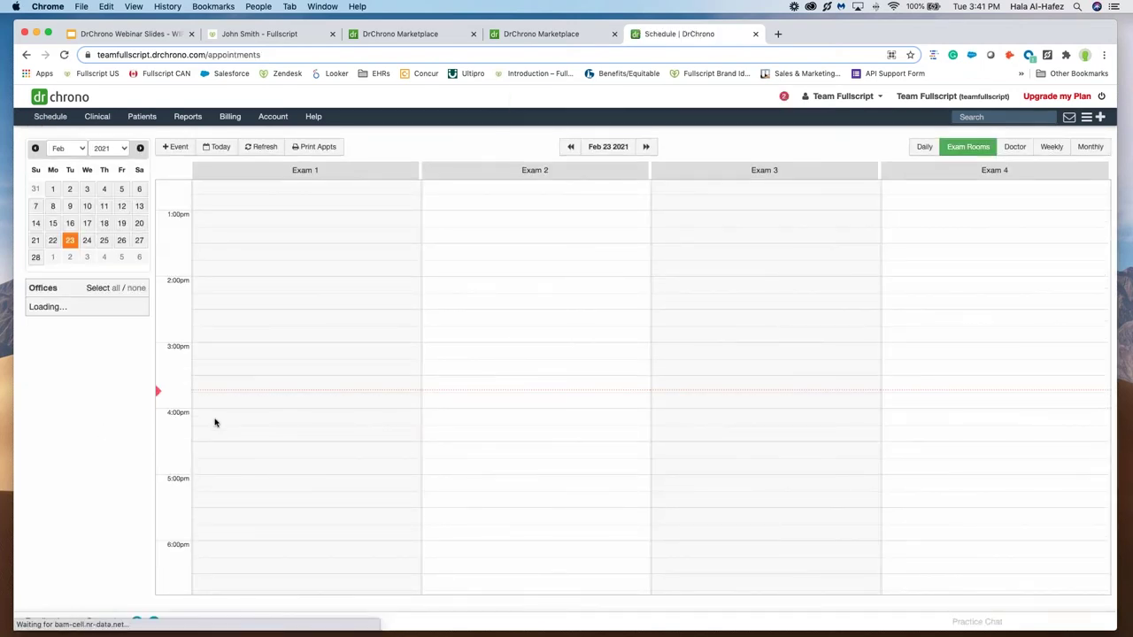
Step: Book the sample patient into the 4:00PM Exam 1 slot, save, and open her clinical note
left_click(215, 420)
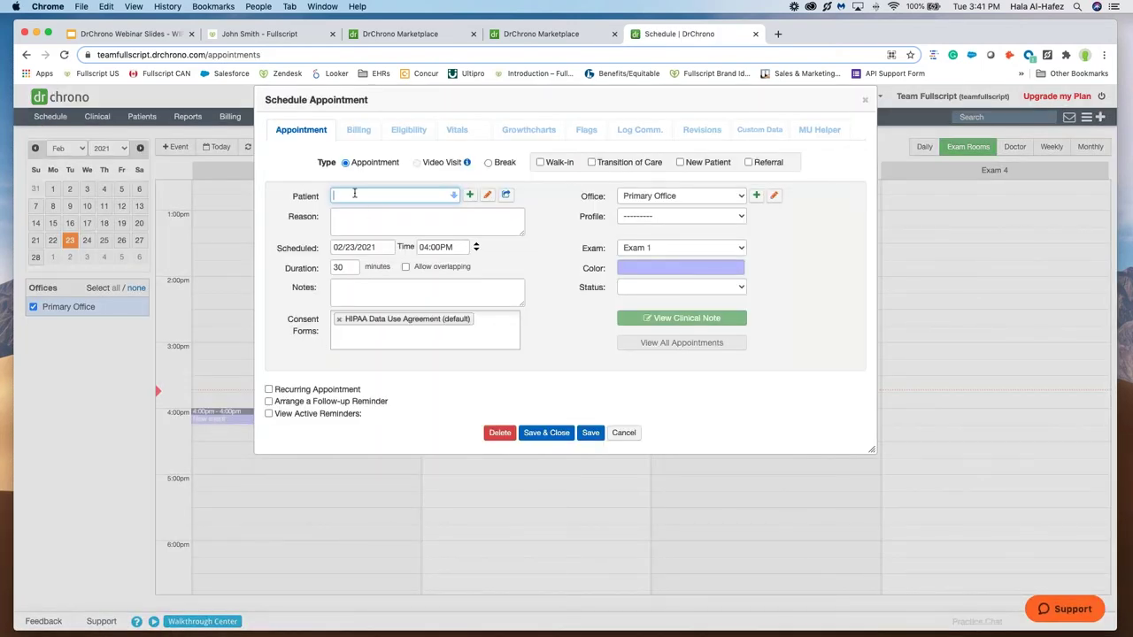
type("amanda")
left_click(372, 211)
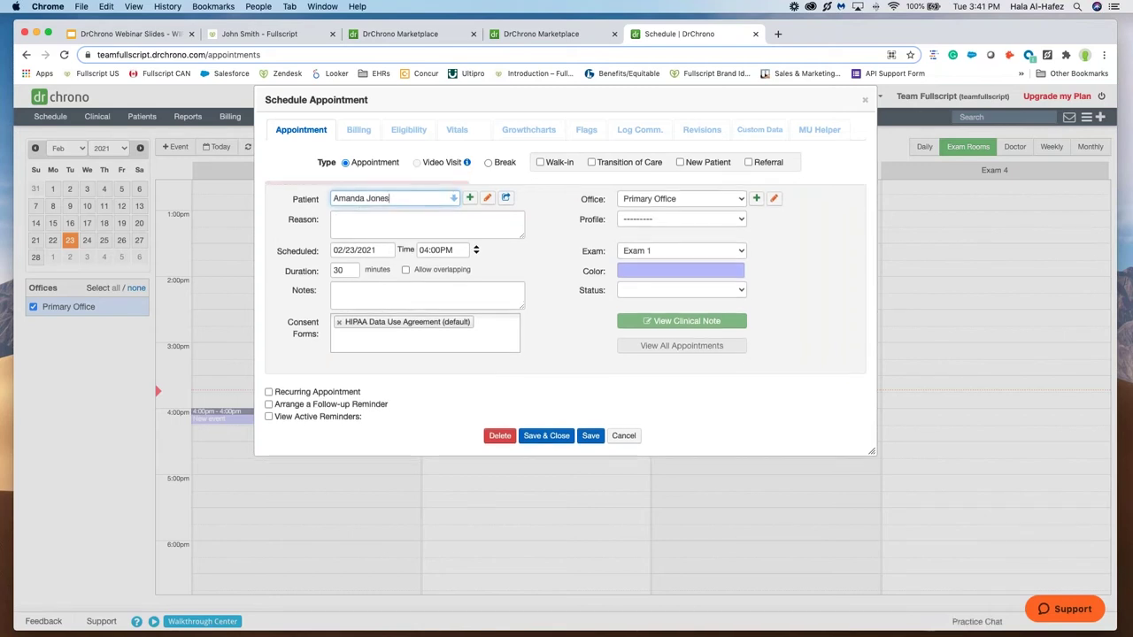
left_click(590, 451)
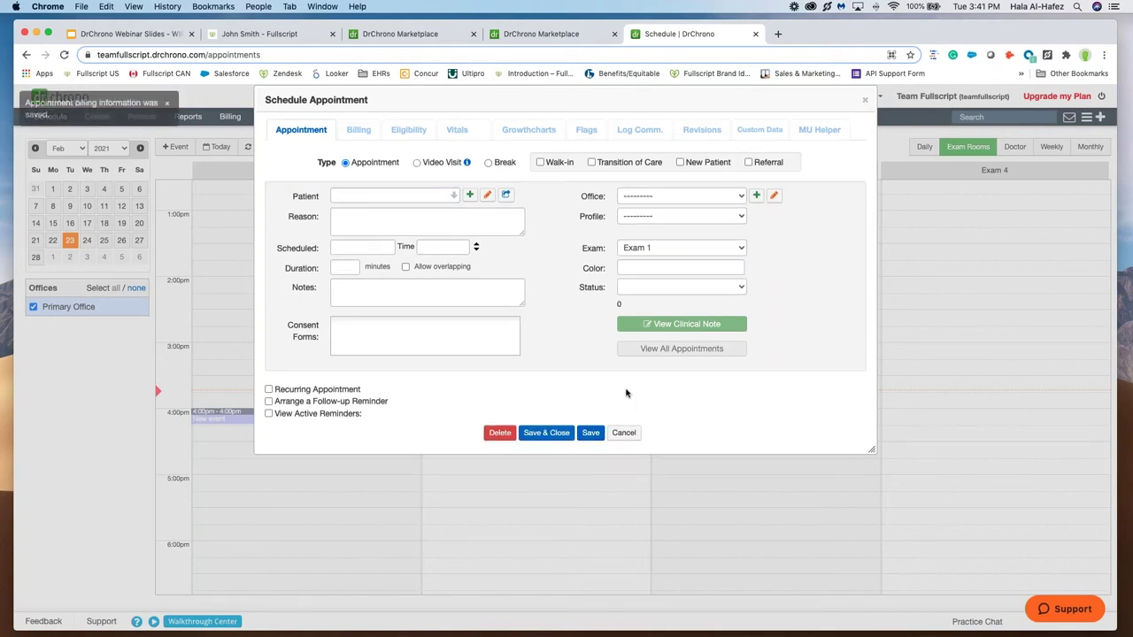
left_click(634, 333)
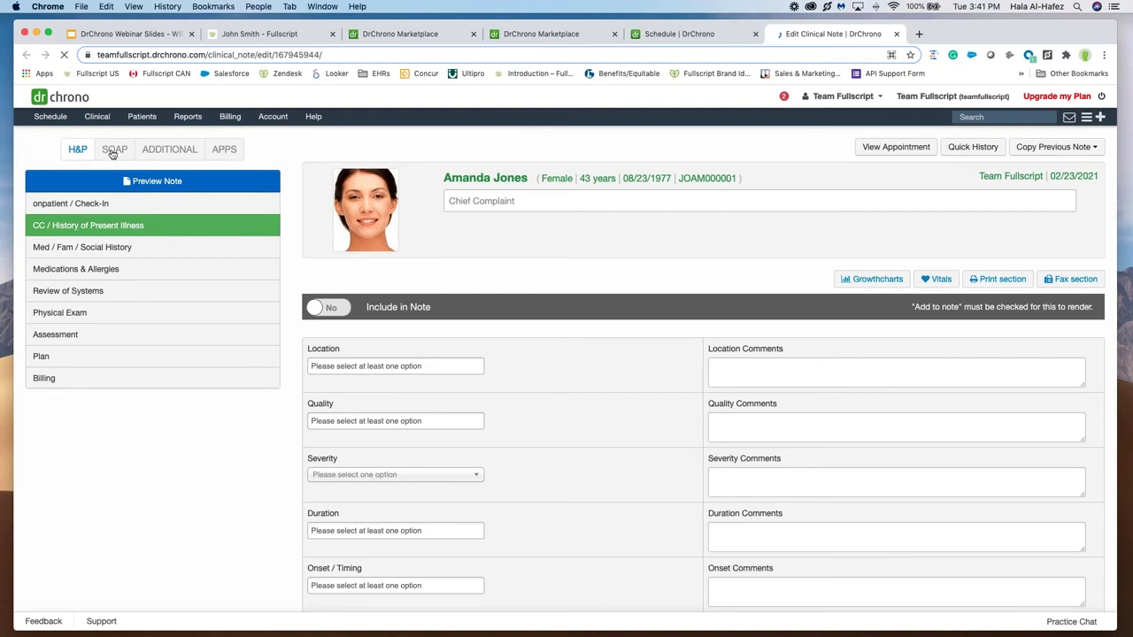
Step: Open Fullscript from the note's APPS tab and search for the patient by first name
left_click(224, 152)
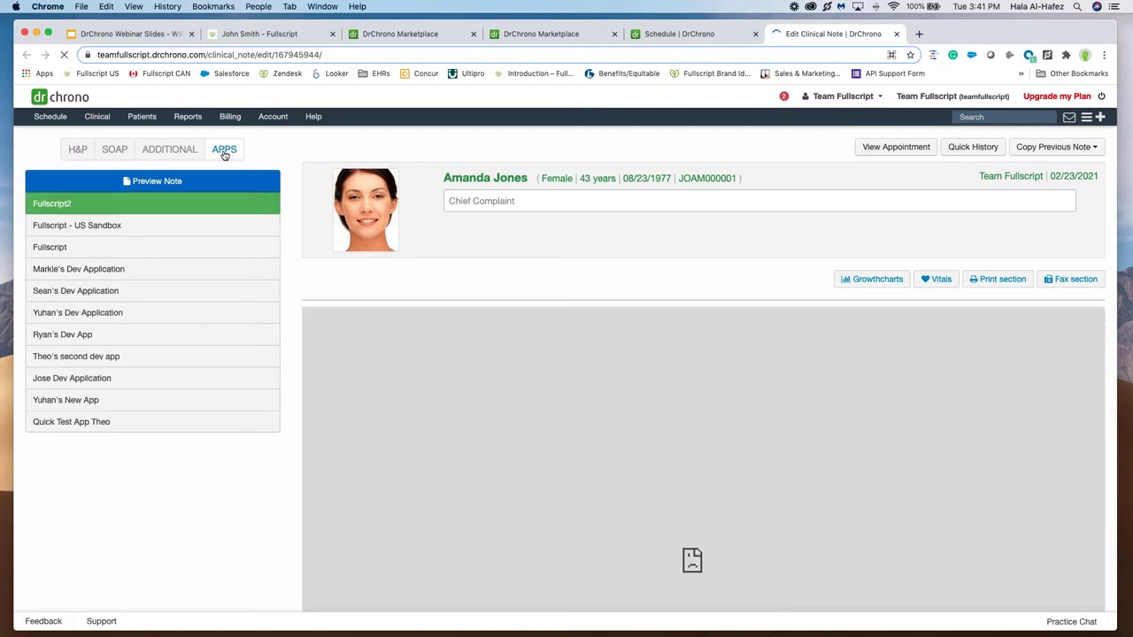
left_click(127, 247)
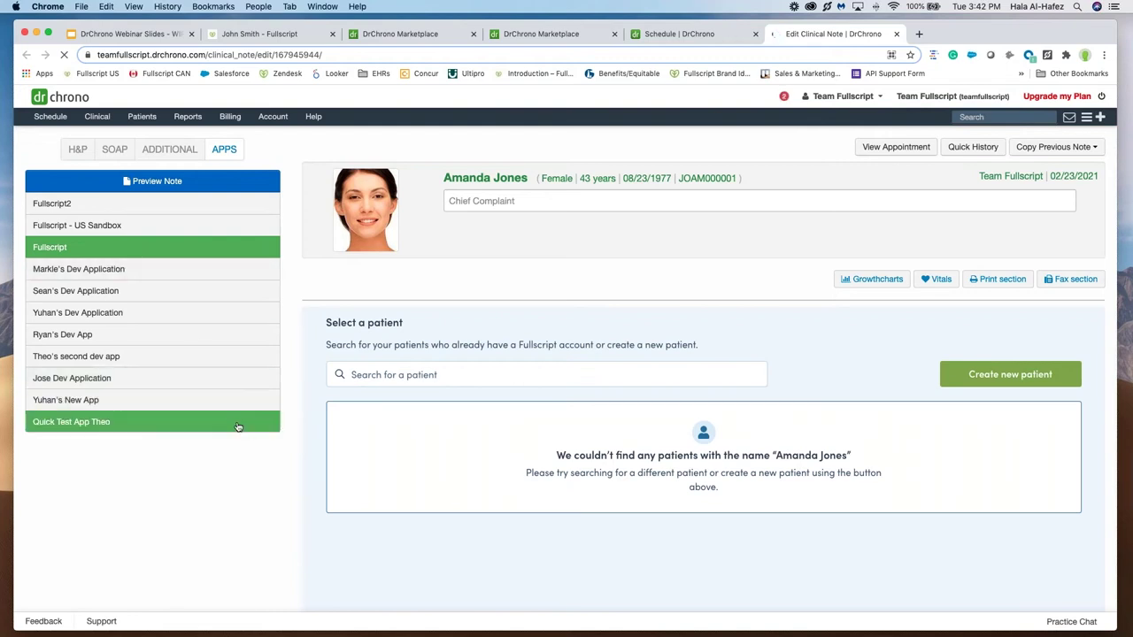
left_click(529, 376)
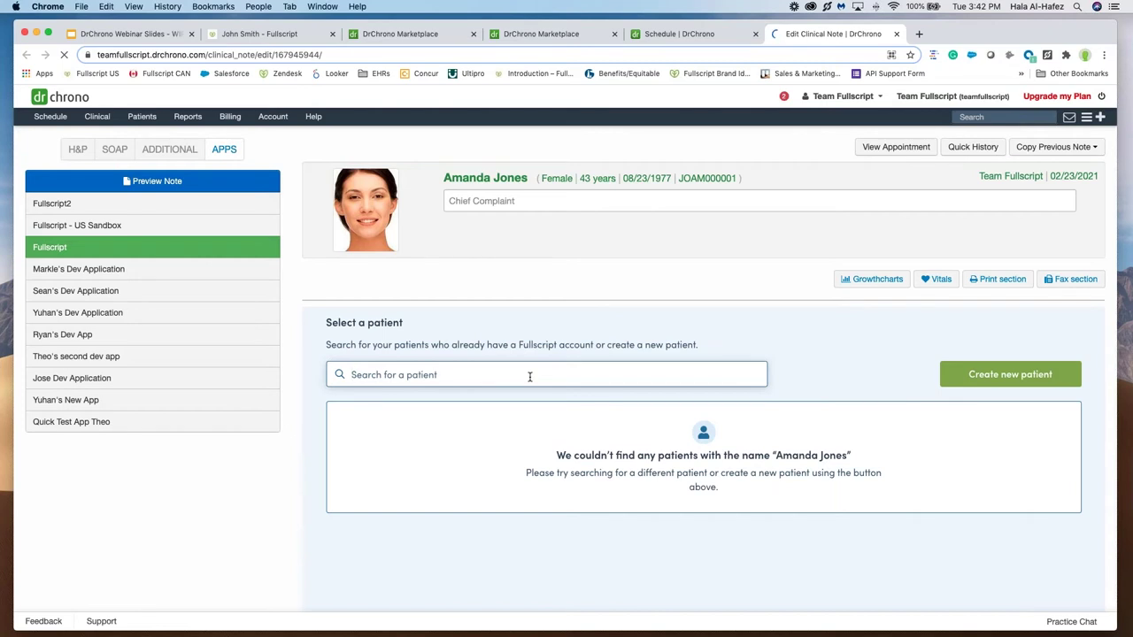
scroll(529, 376, "down", 1)
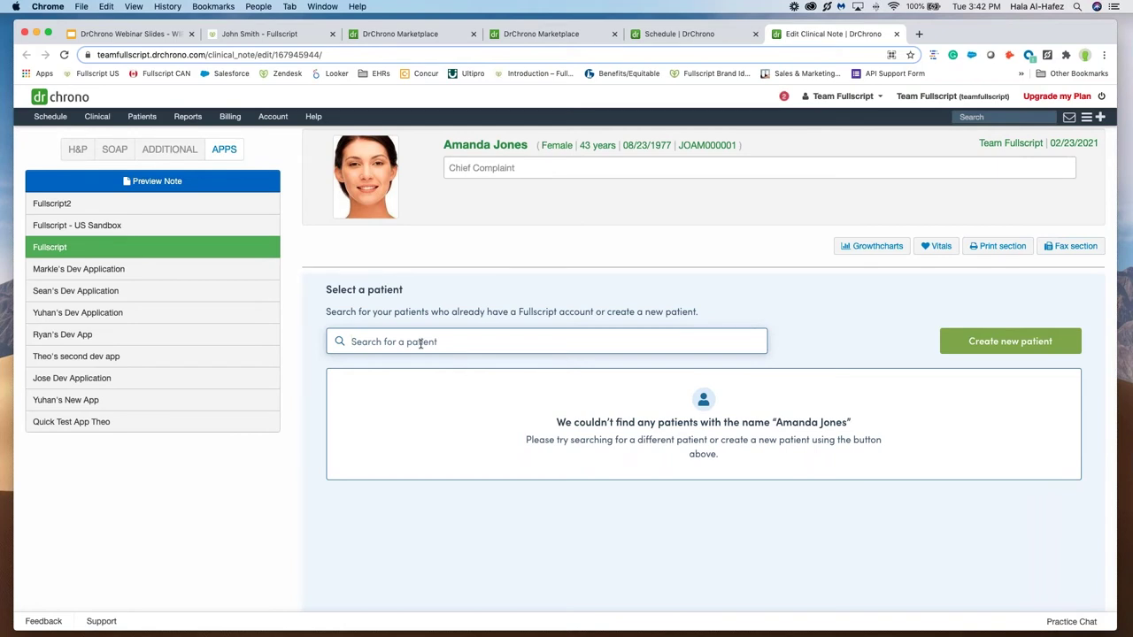
type("amanda")
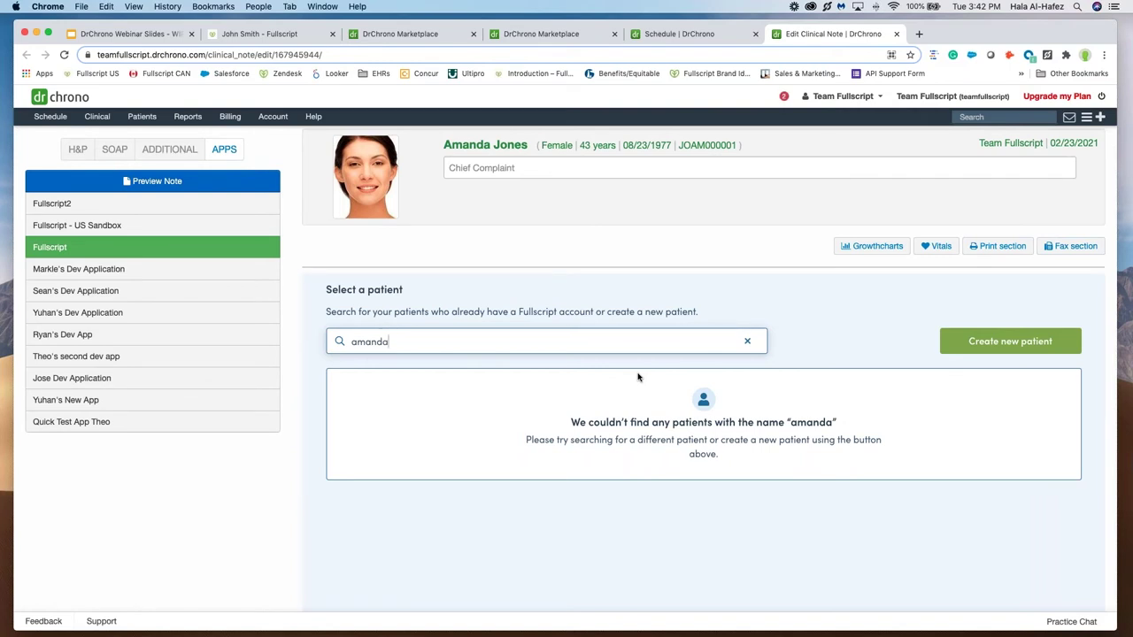
Step: Start a new Fullscript patient, enter the patient's e-mail address, and keep Send welcome email checked
left_click(988, 346)
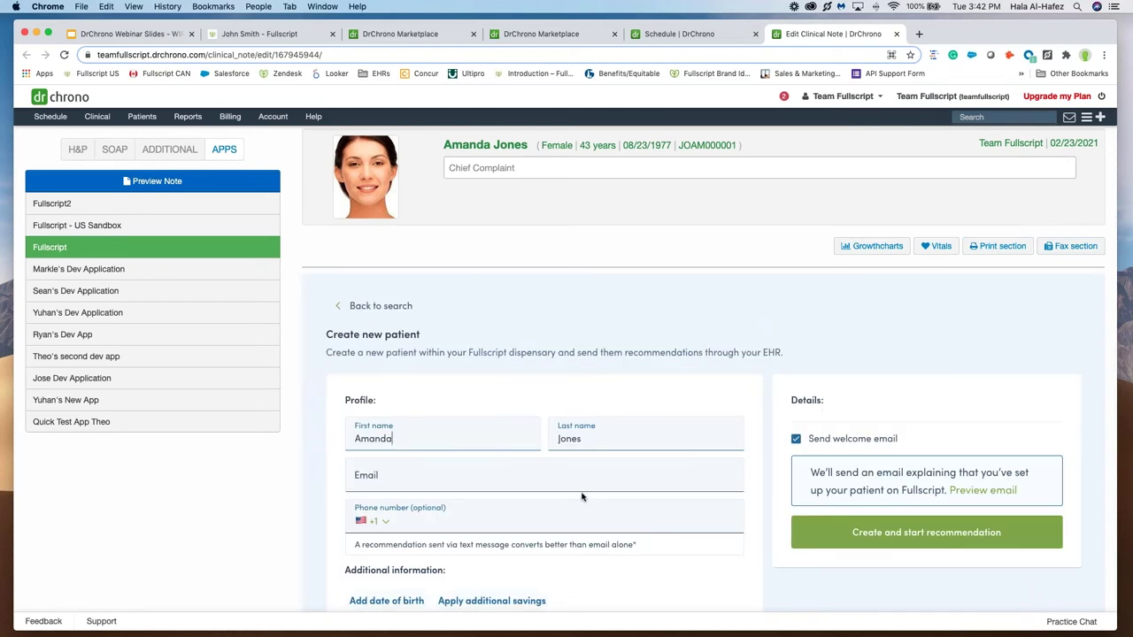
left_click(444, 473)
scroll(444, 473, "down", 1)
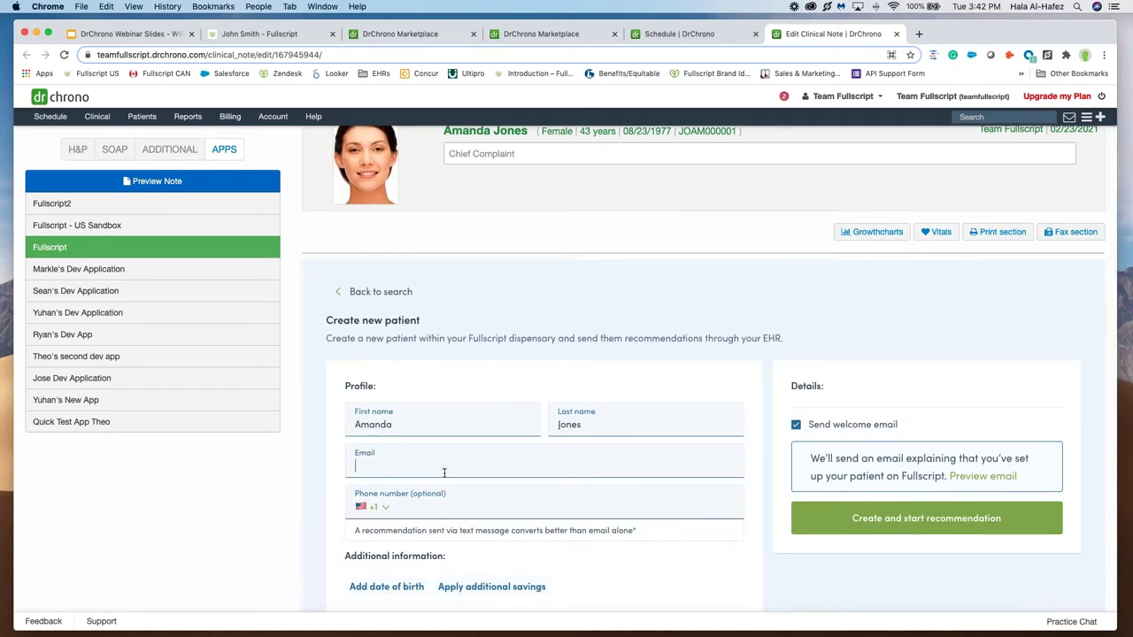
scroll(444, 473, "down", 1)
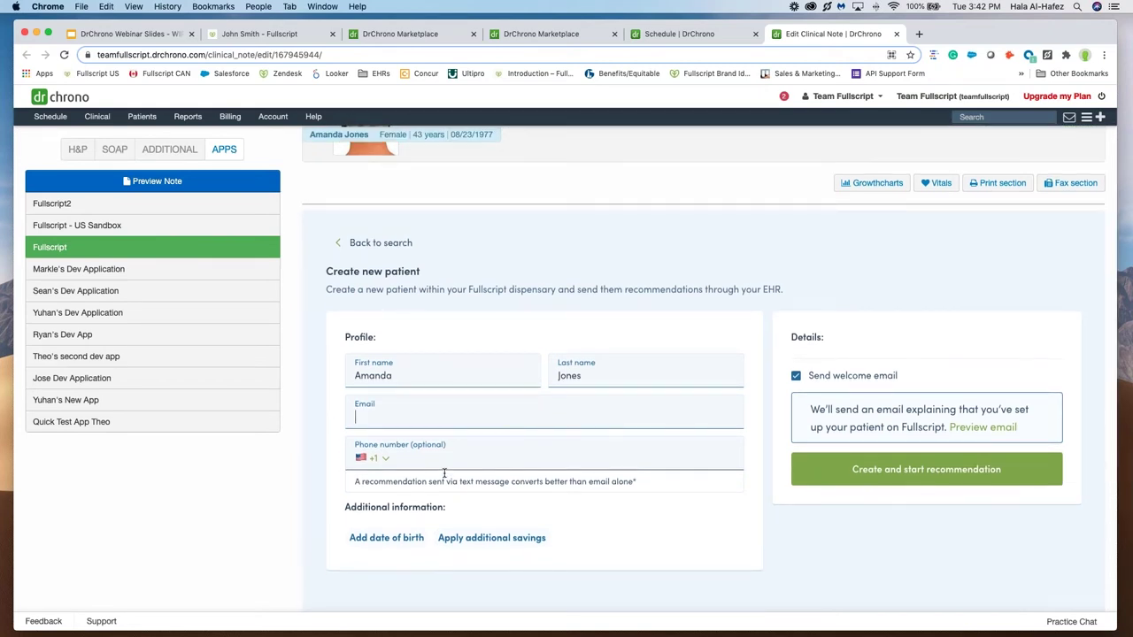
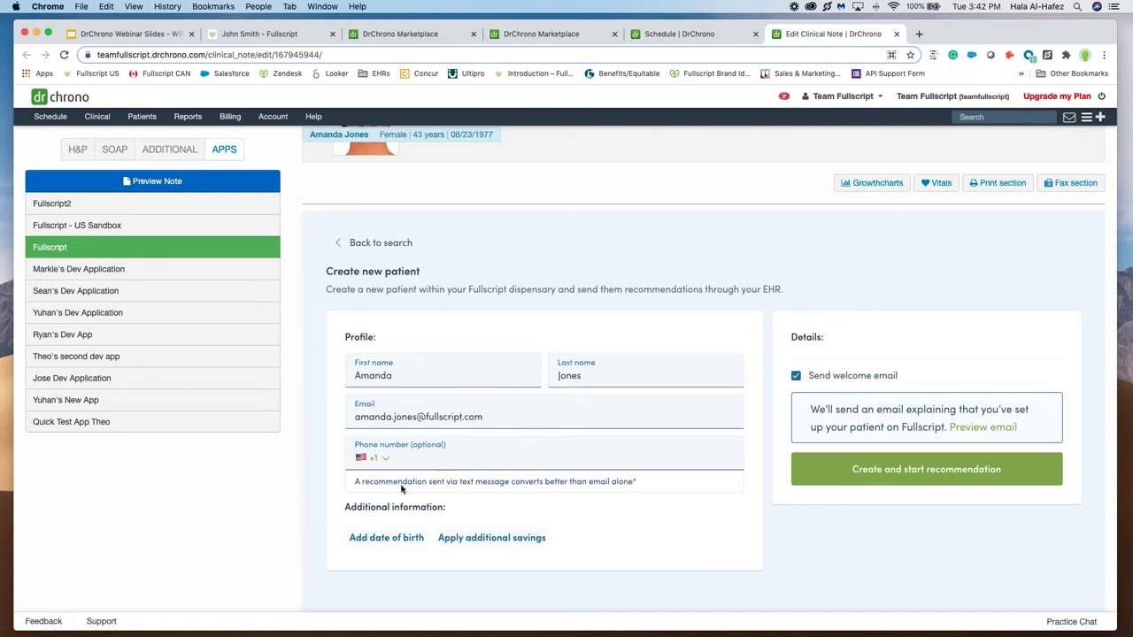
scroll(456, 475, "down", 1)
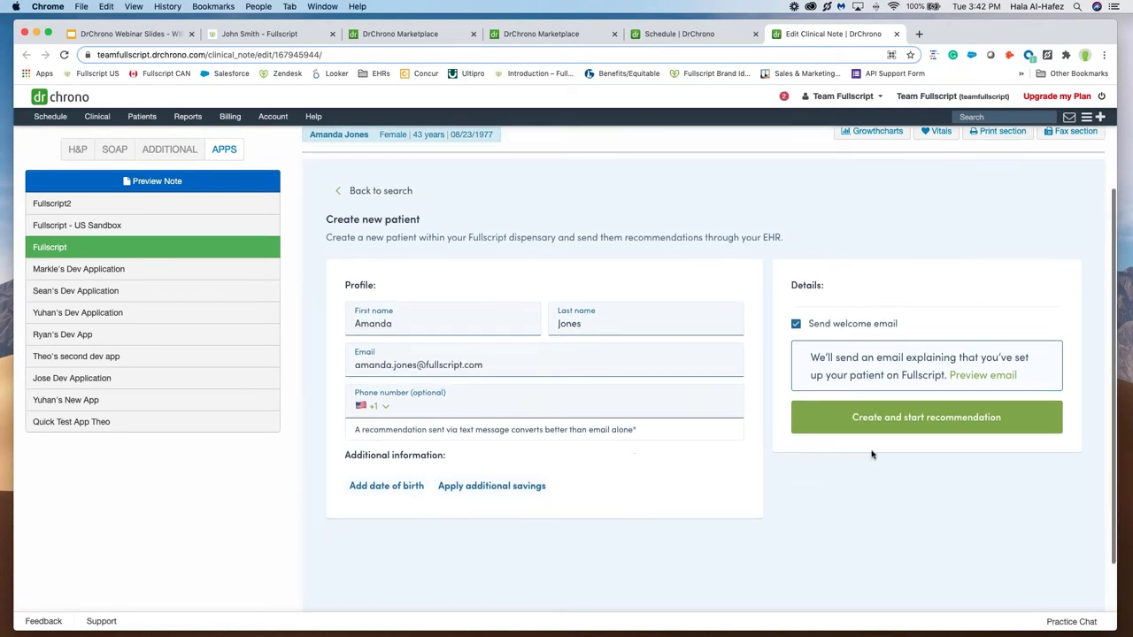
Step: Create the patient's recommendation and add O.N.E. Multivitamin found through a Zinc ingredient search
left_click(872, 415)
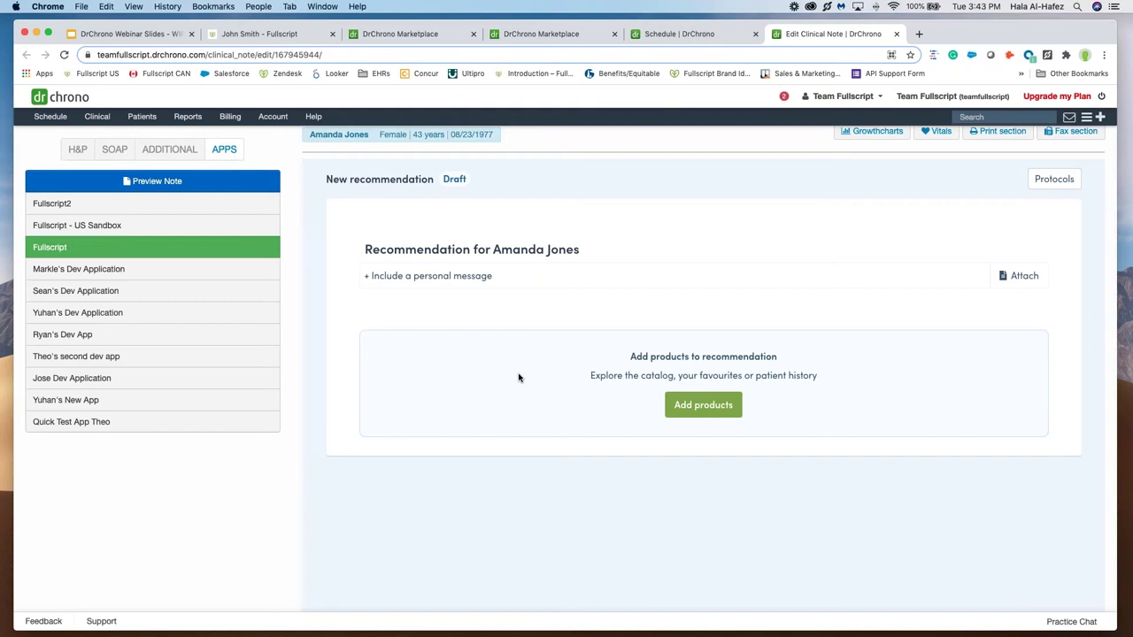
left_click(704, 409)
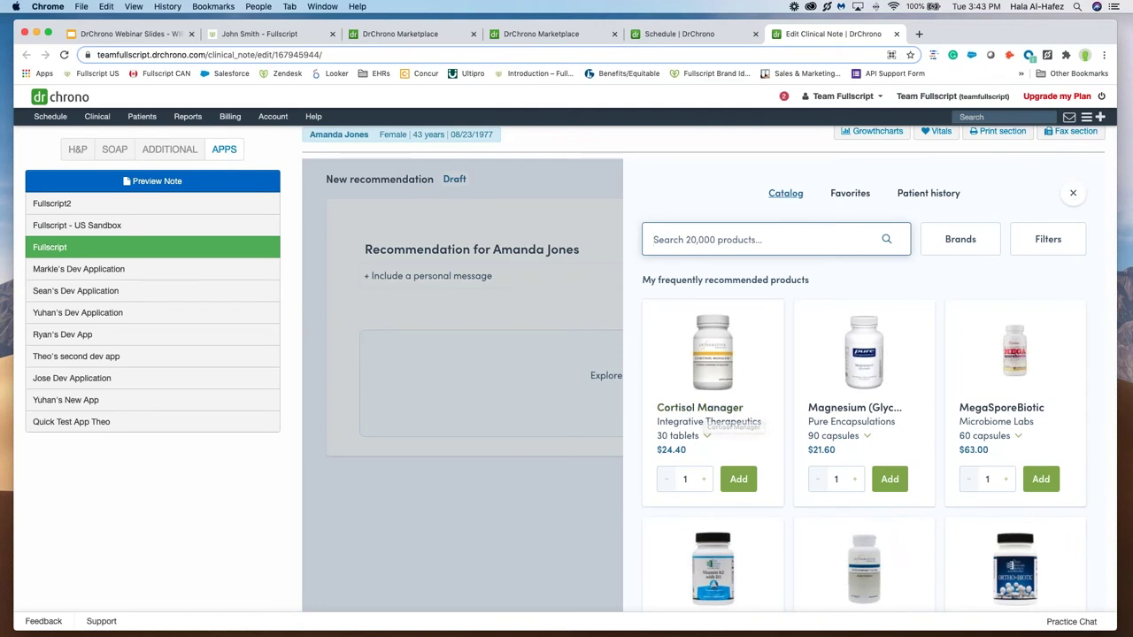
type("zinc")
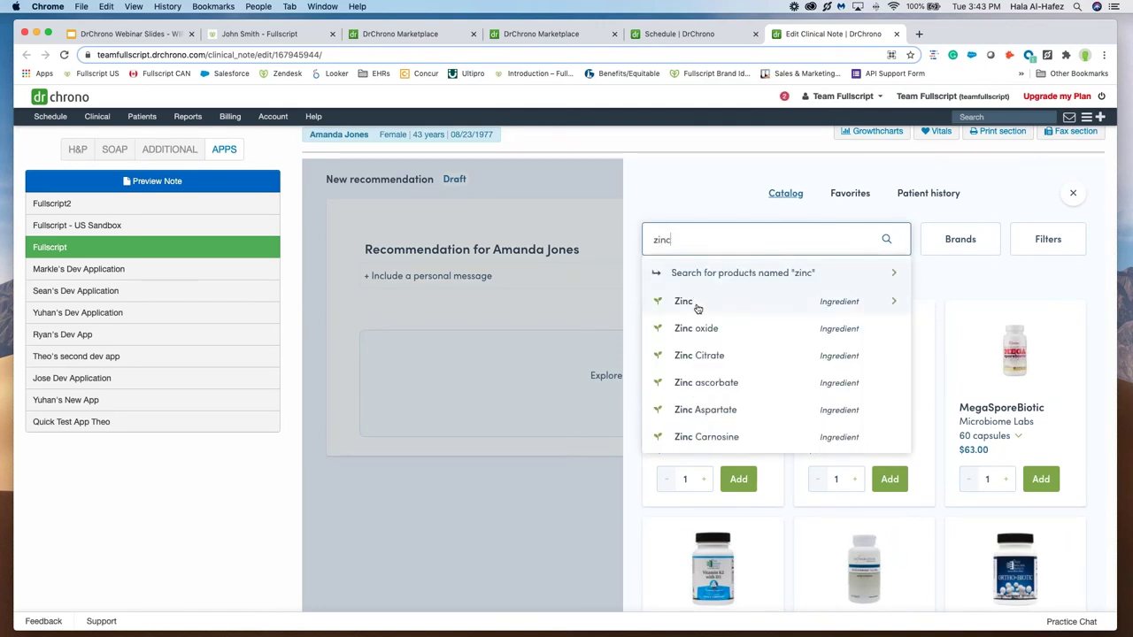
left_click(698, 302)
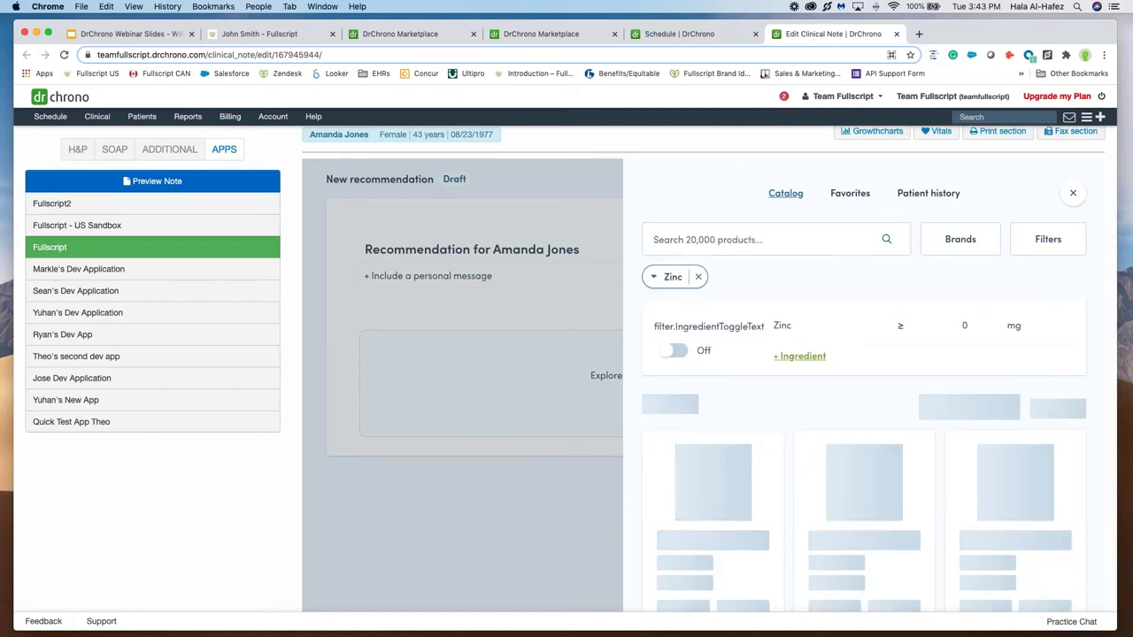
scroll(725, 475, "down", 2)
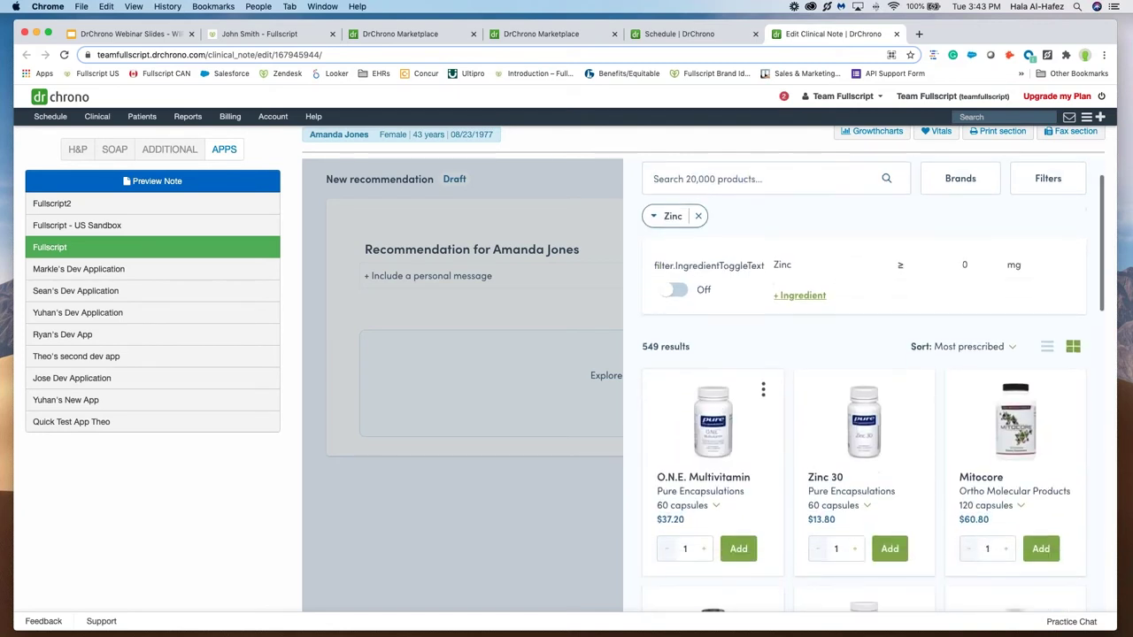
left_click(735, 550)
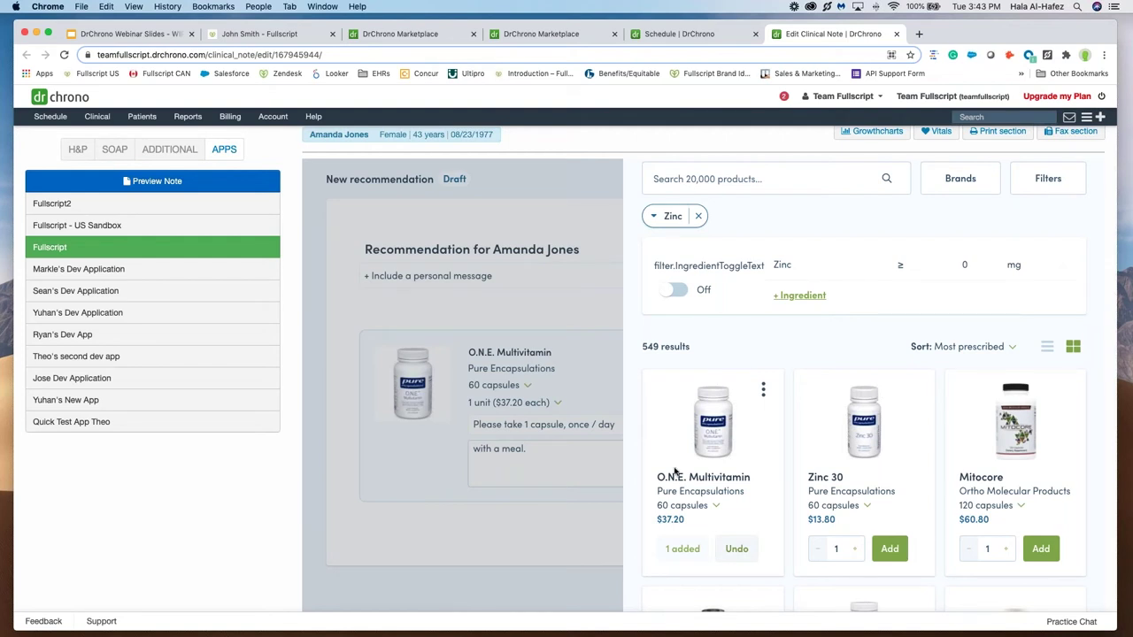
scroll(759, 204, "up", 2)
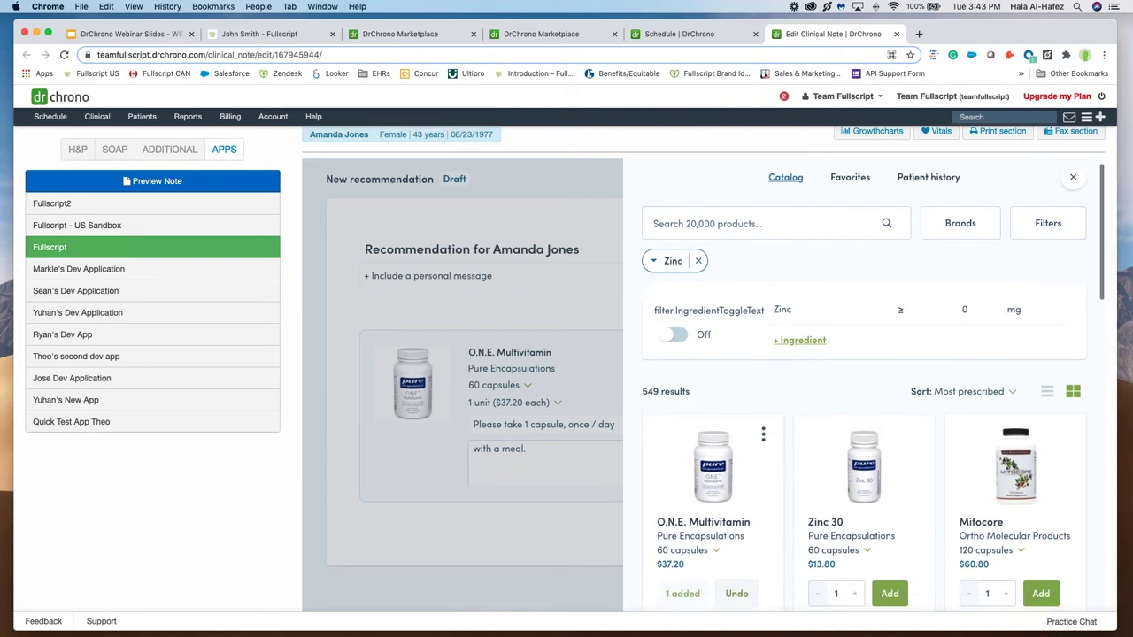
left_click(852, 183)
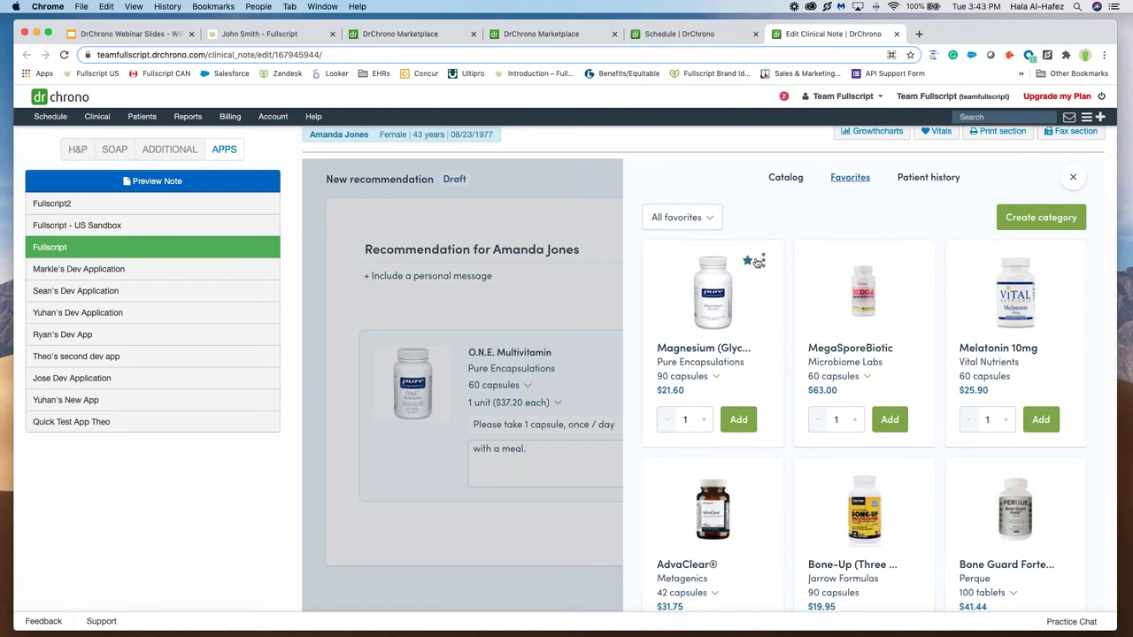
Step: Add Bone-Up (Three Per Day) from the Bone Health favourites, then check the patient's recommendation history
left_click(671, 221)
scroll(666, 301, "down", 3)
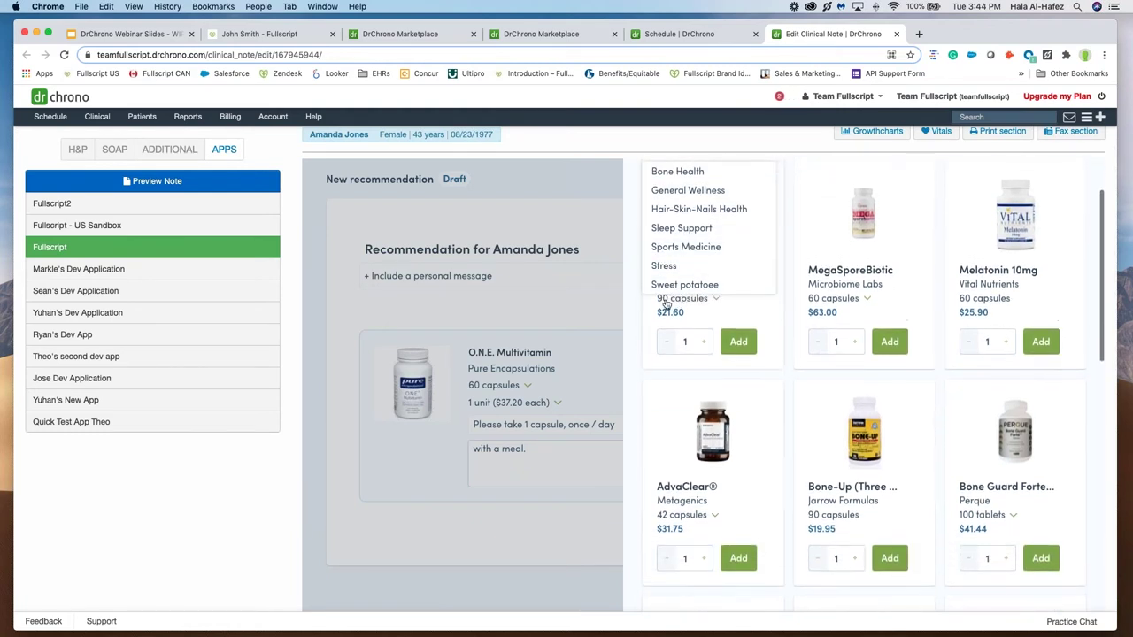
scroll(665, 292, "up", 4)
left_click(678, 256)
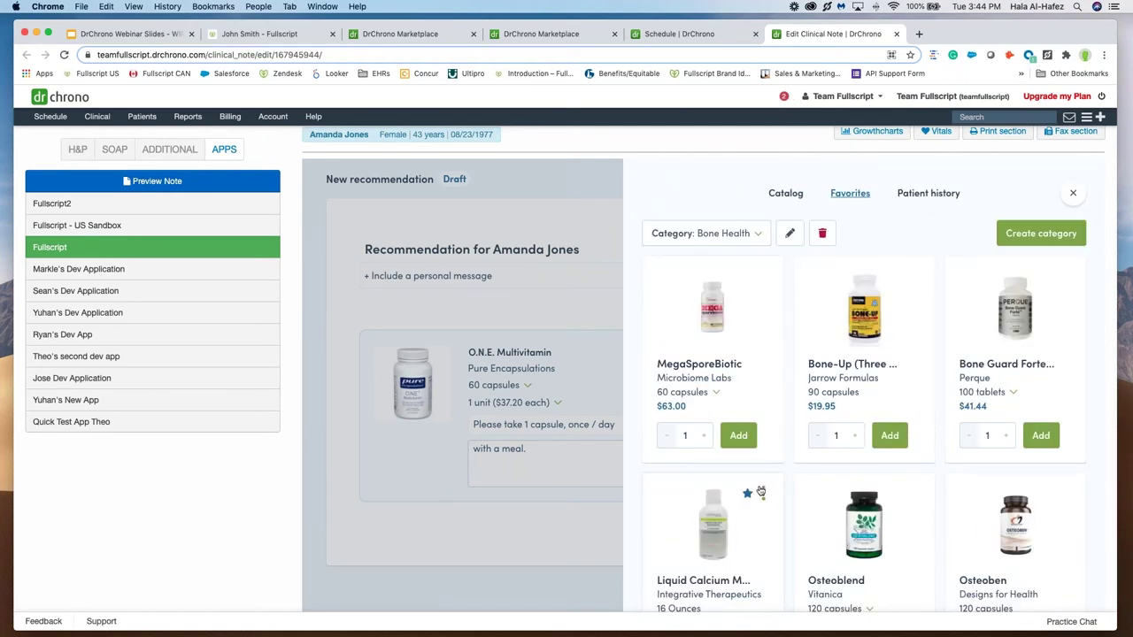
left_click(890, 435)
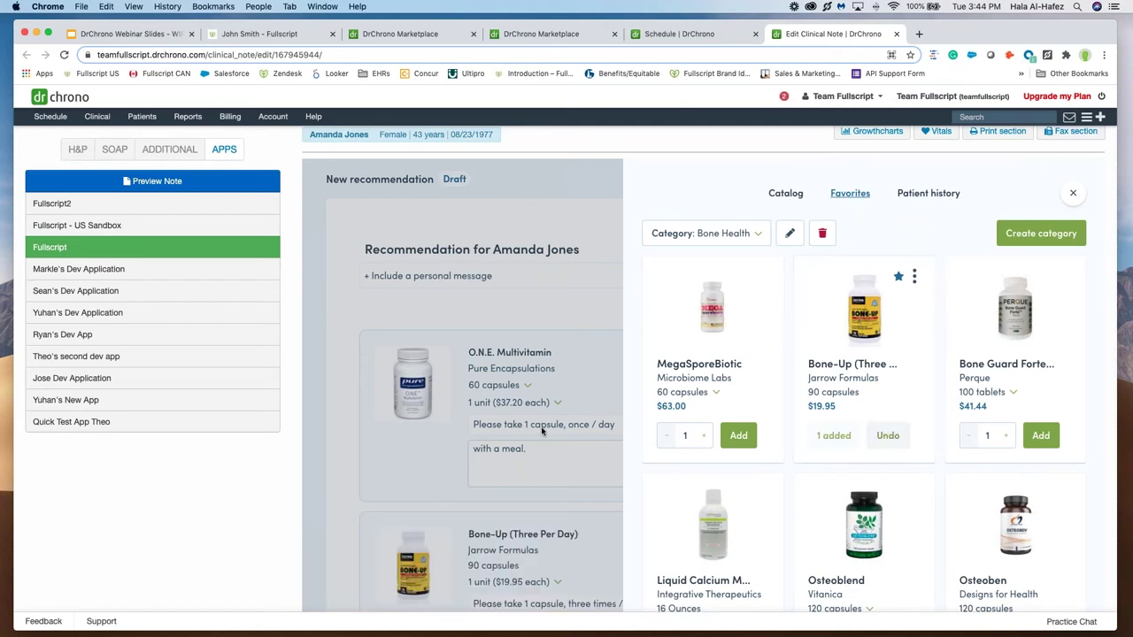
scroll(542, 431, "down", 4)
scroll(885, 354, "up", 2)
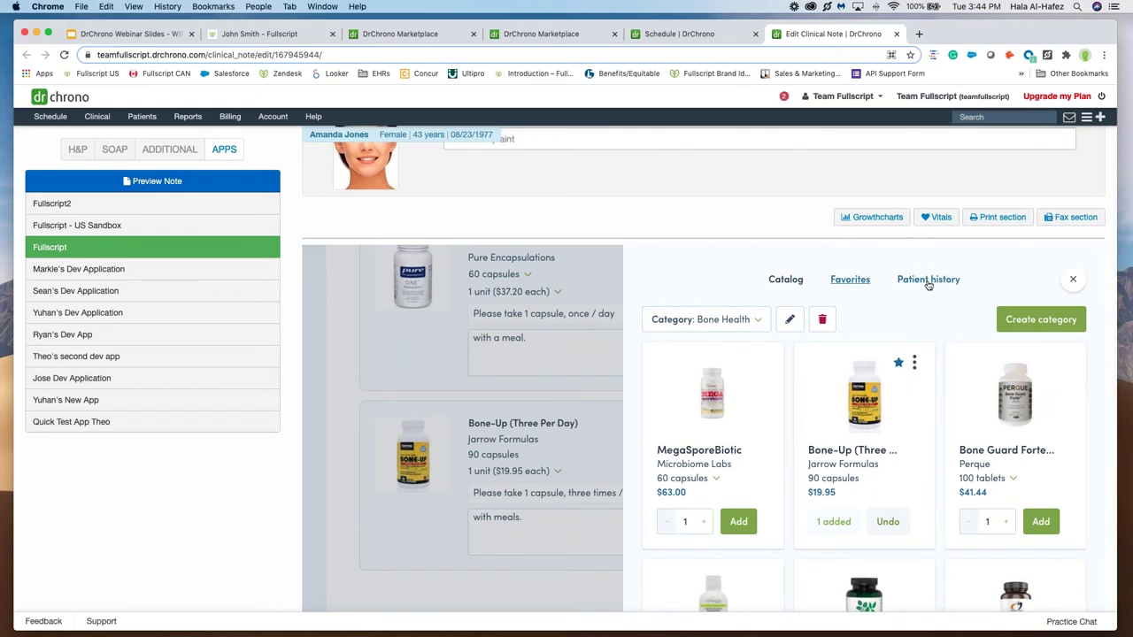
left_click(928, 279)
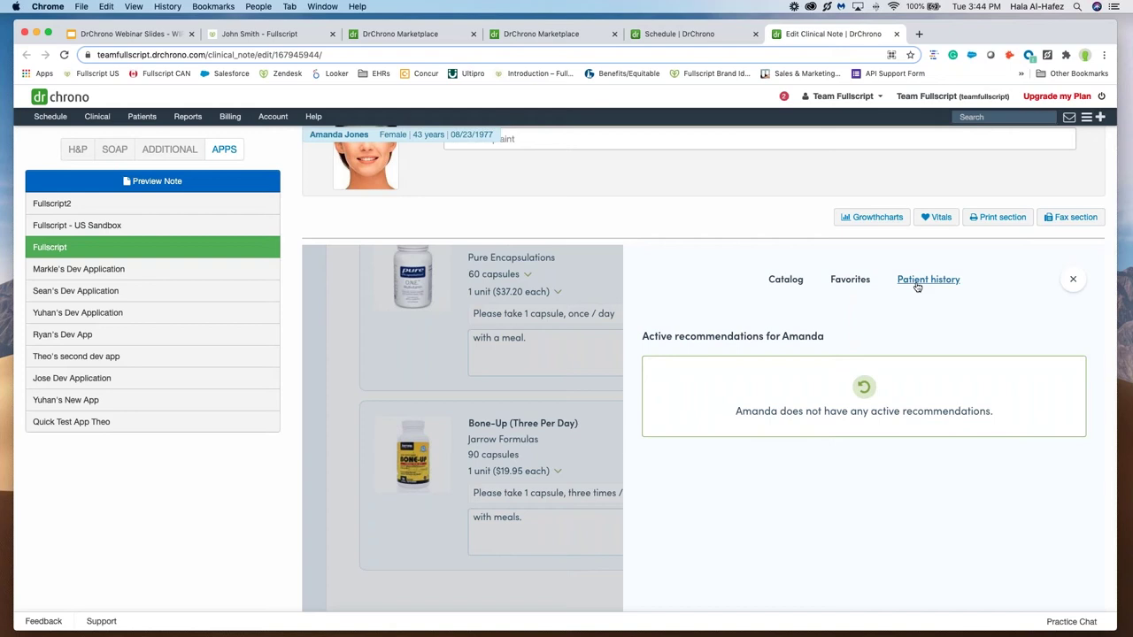
Step: Close the product browser and the Edit patient dialog unsaved, returning to the $57.15 draft
left_click(1073, 282)
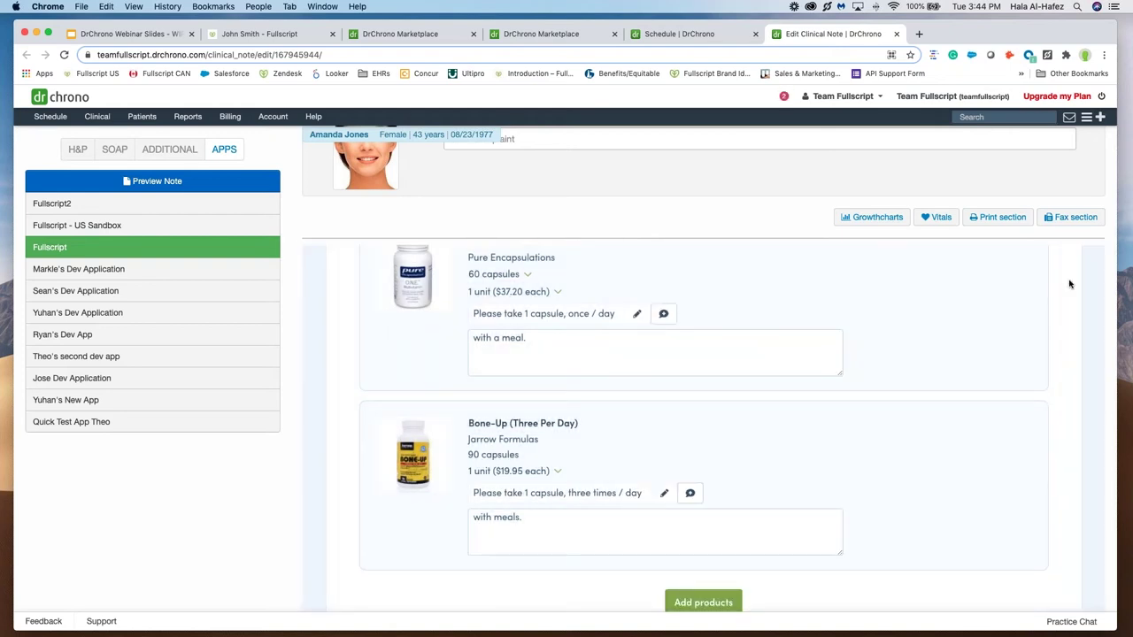
scroll(841, 358, "down", 5)
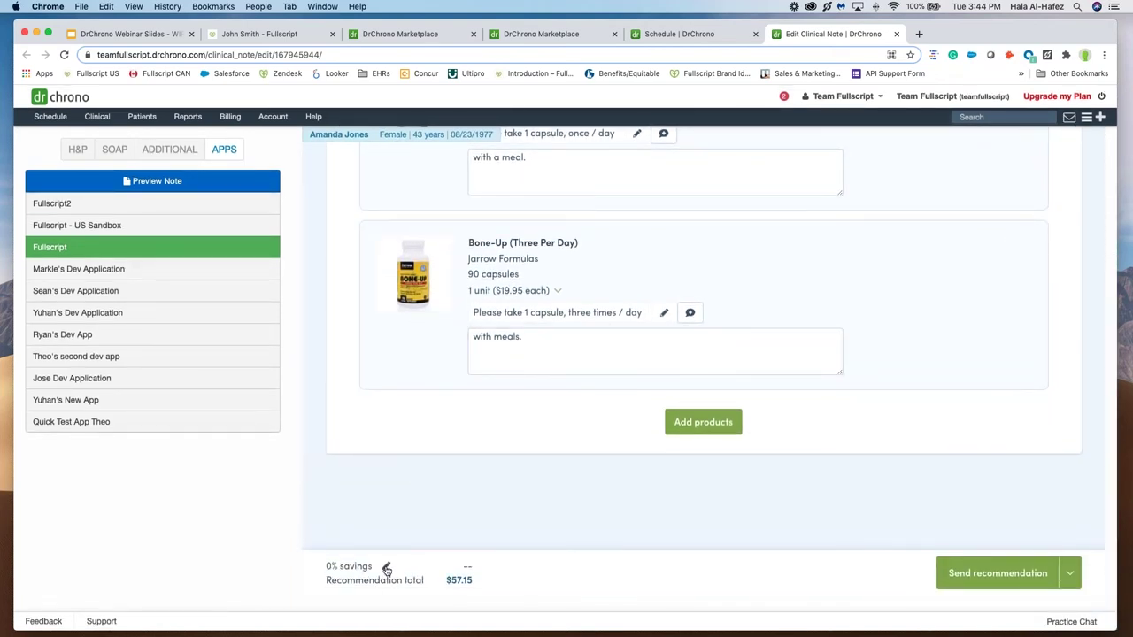
left_click(386, 567)
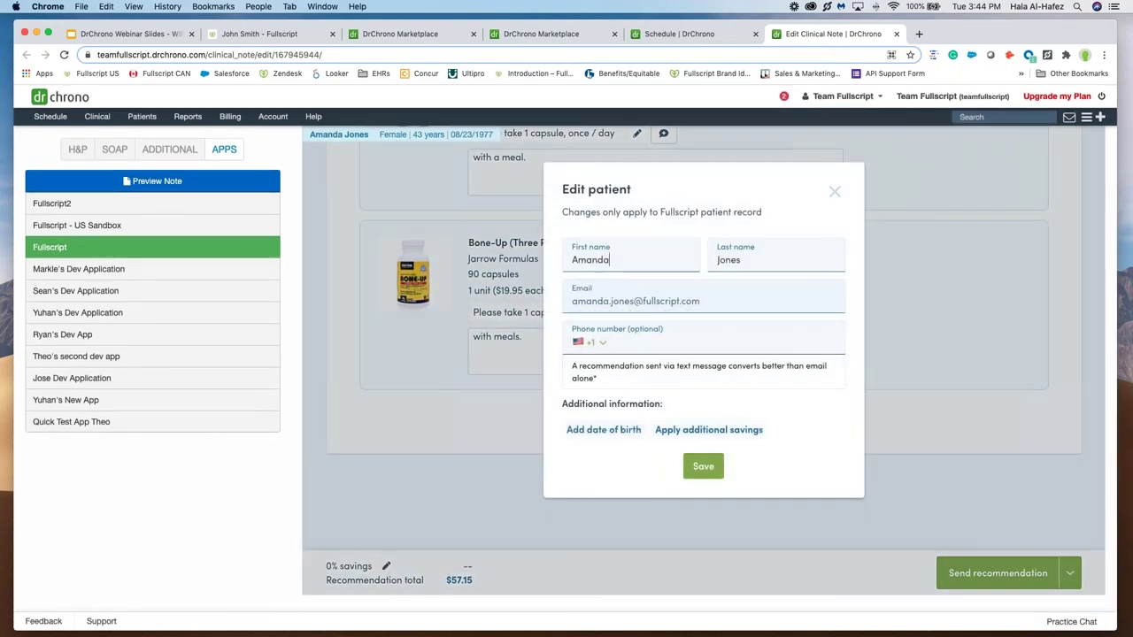
left_click(634, 347)
left_click(835, 192)
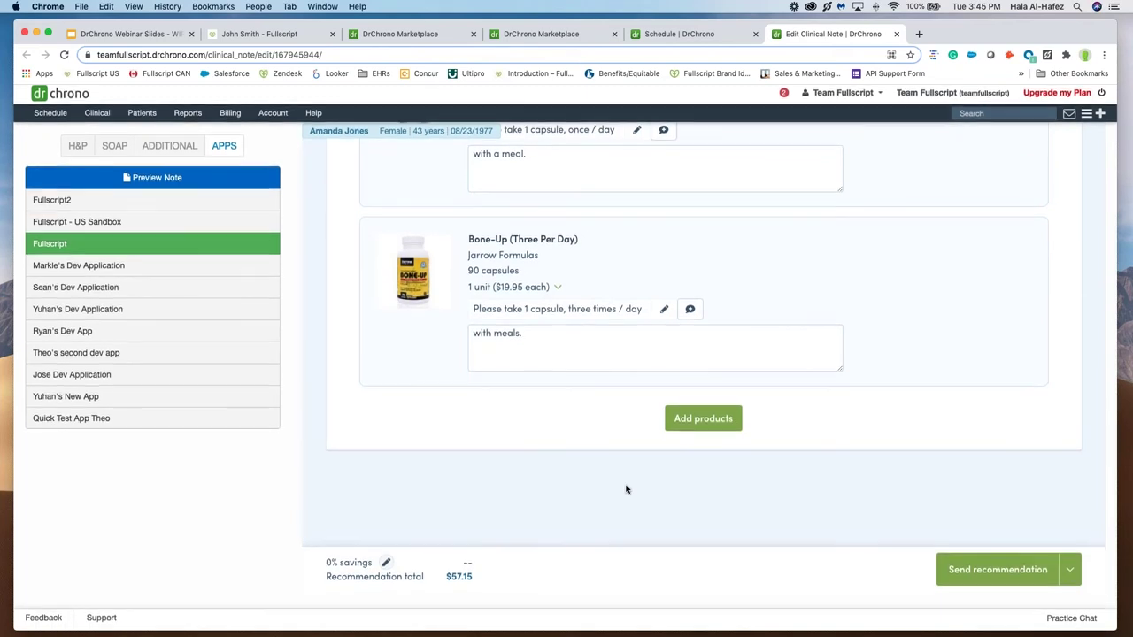
scroll(626, 490, "up", 3)
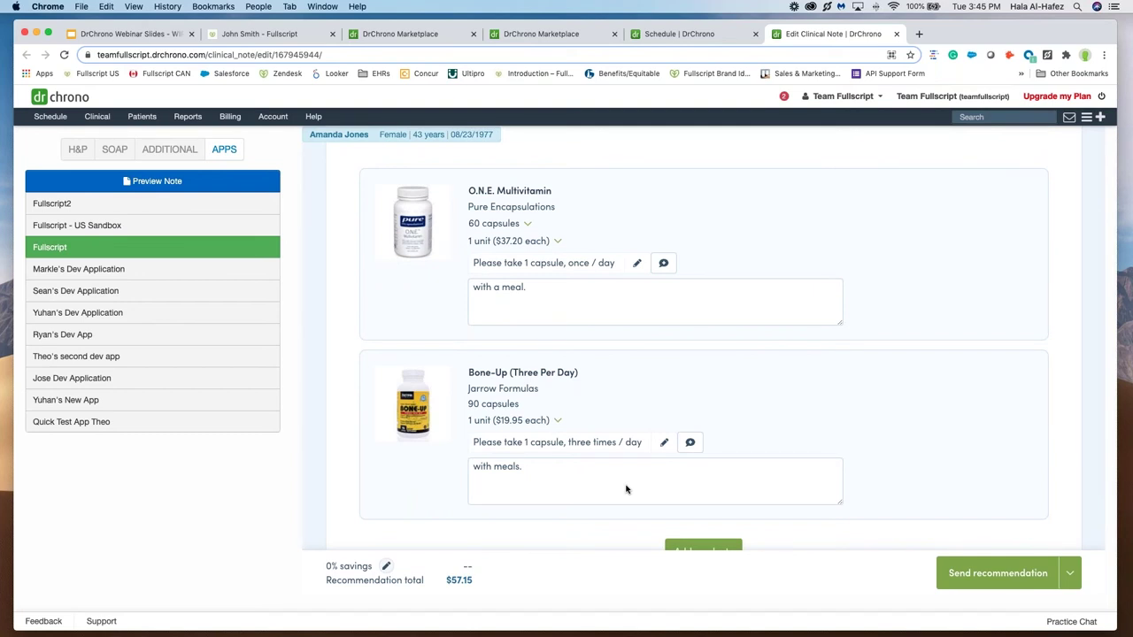
Step: Send the two-supplement Fullscript recommendation to the patient
left_click(967, 579)
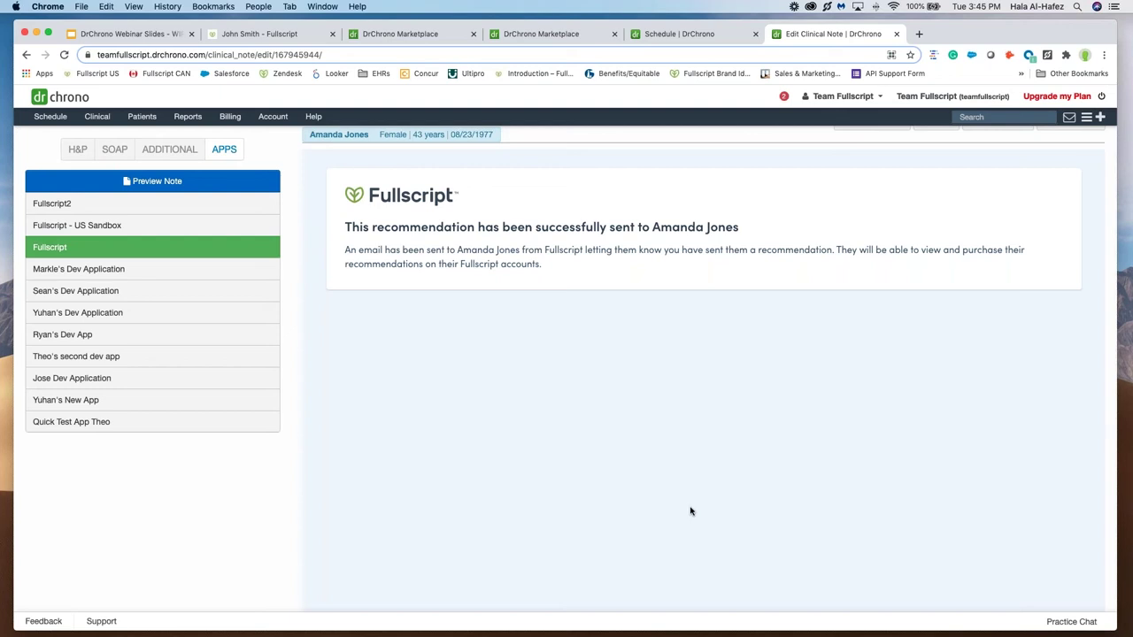
Step: Show the SOAP Plan's General Instruction Comments listing O.N.E. Multivitamin and Bone-Up dosing
left_click(113, 150)
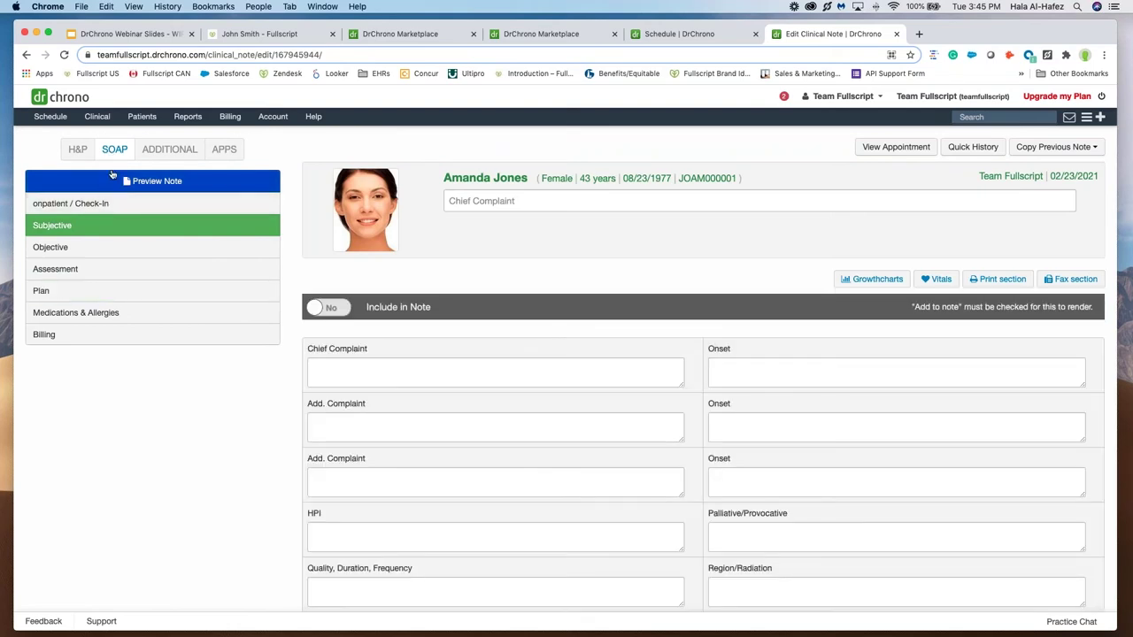
left_click(97, 291)
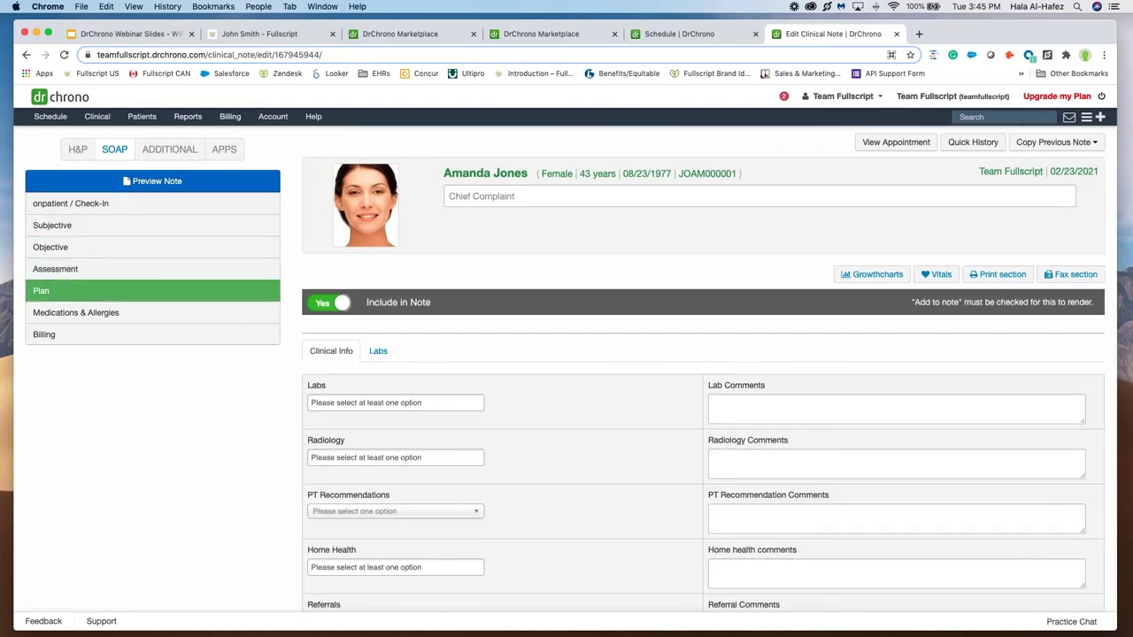
scroll(742, 531, "down", 5)
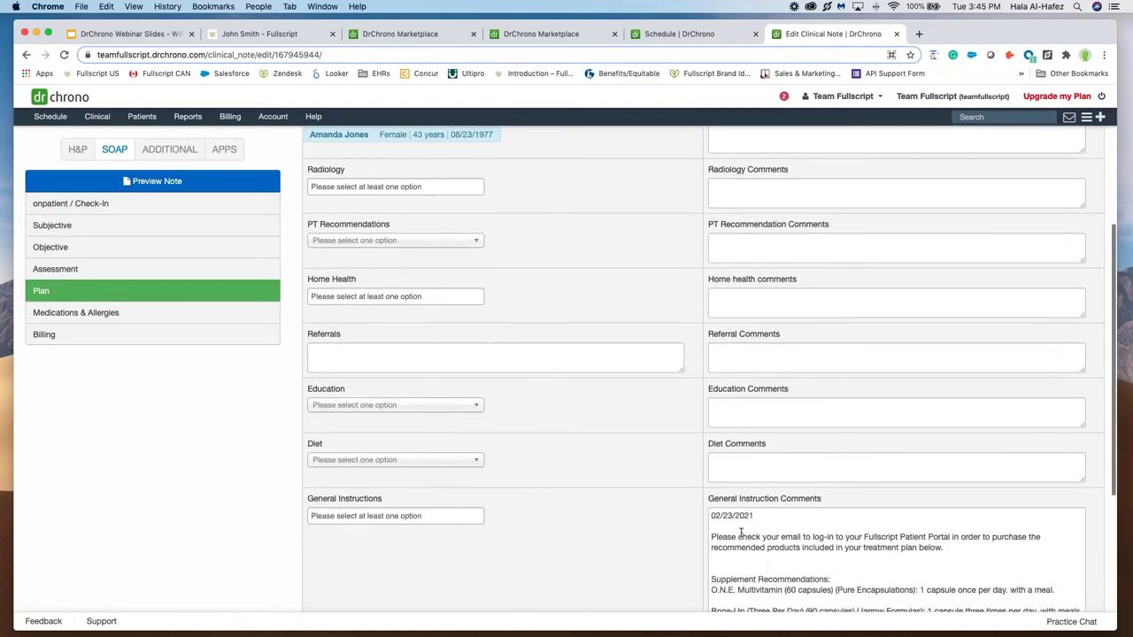
scroll(742, 532, "down", 2)
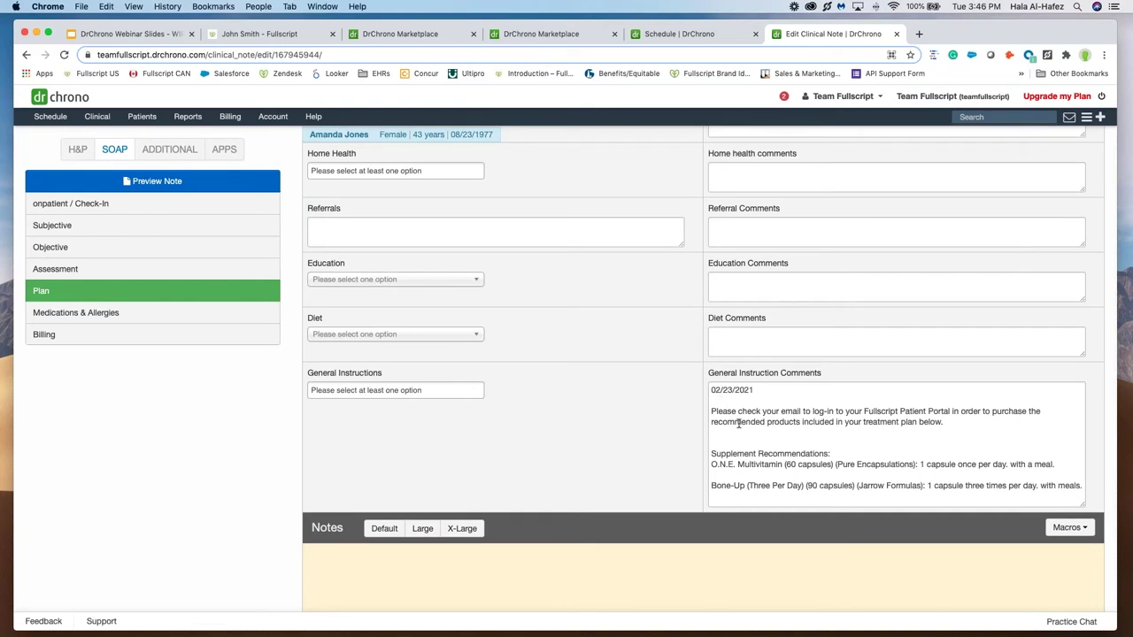
scroll(735, 423, "down", 1)
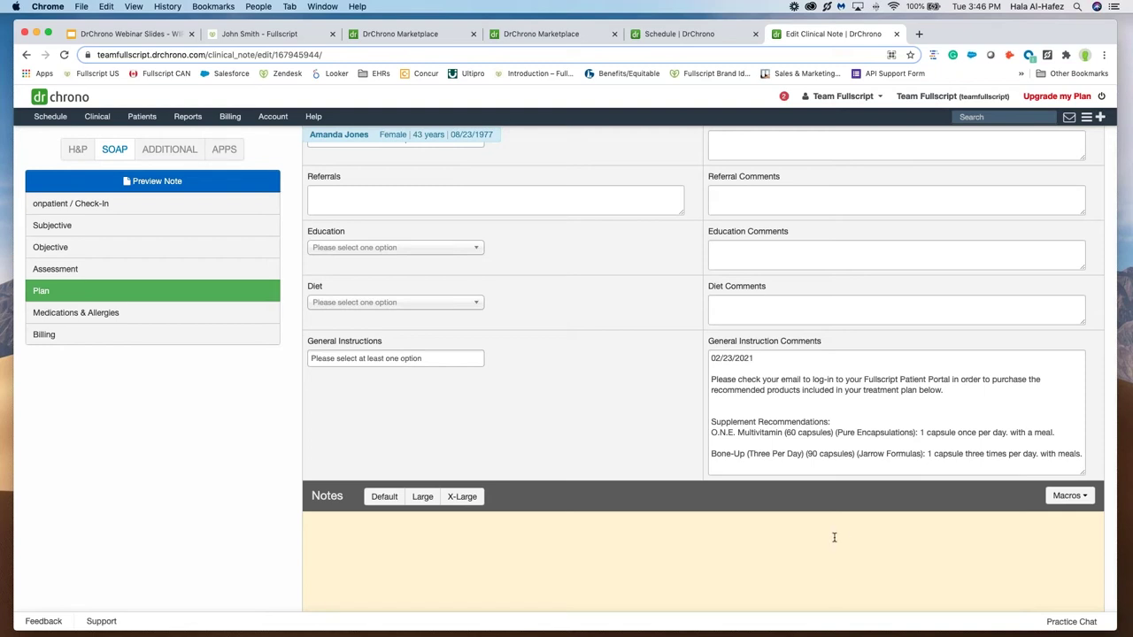
Step: Present the DrChrono Webinar Slides full screen from slide 12 on integration benefits
left_click(133, 34)
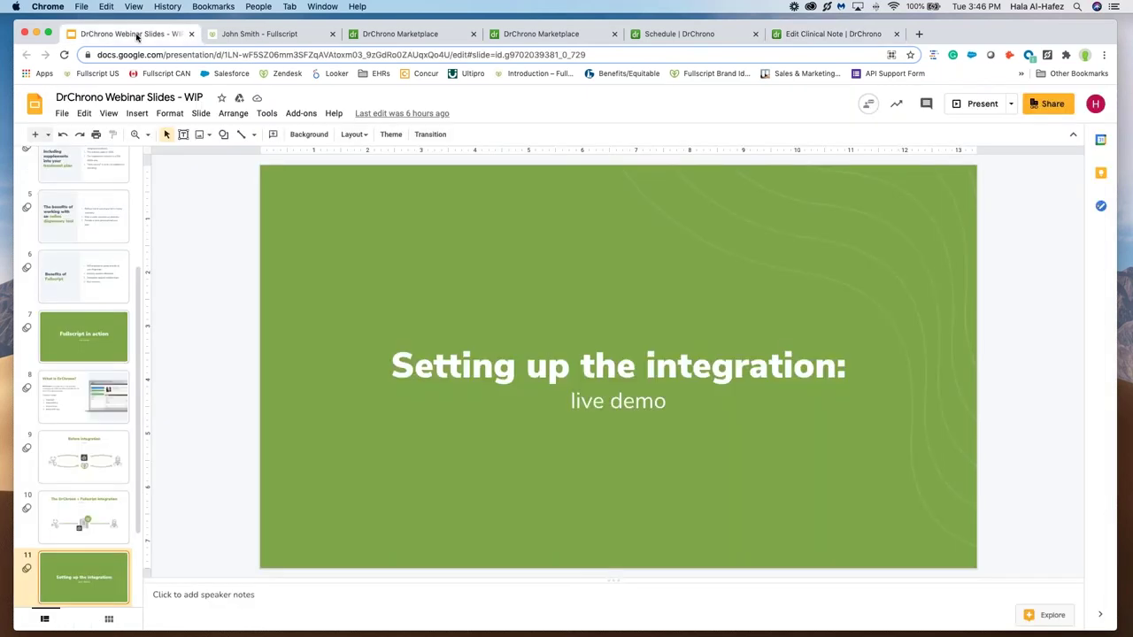
scroll(98, 520, "down", 2)
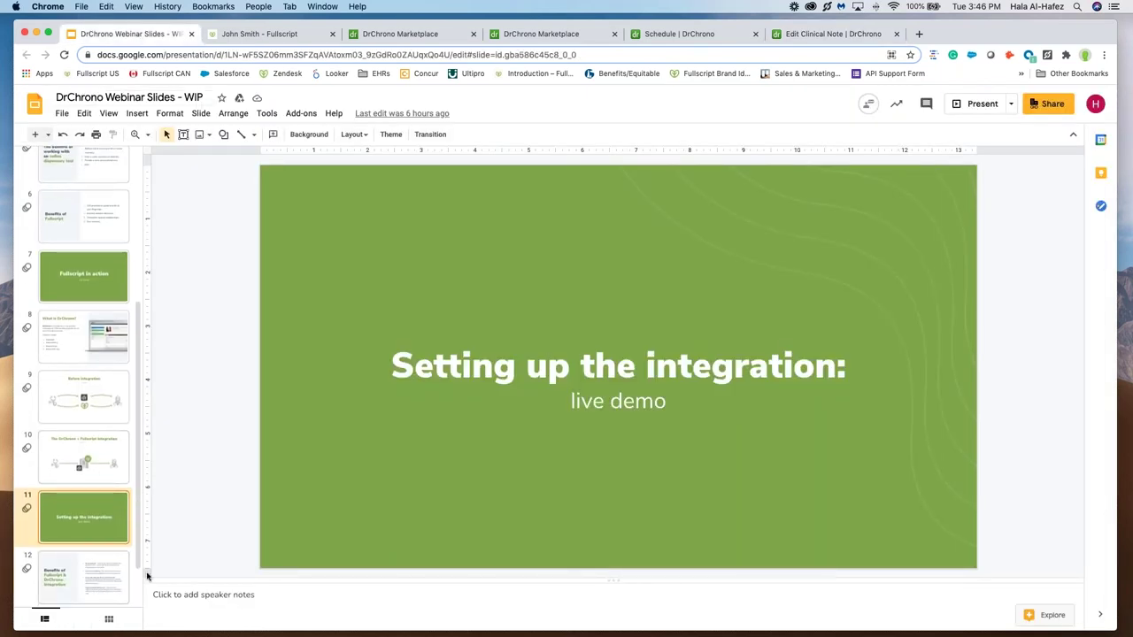
left_click(95, 594)
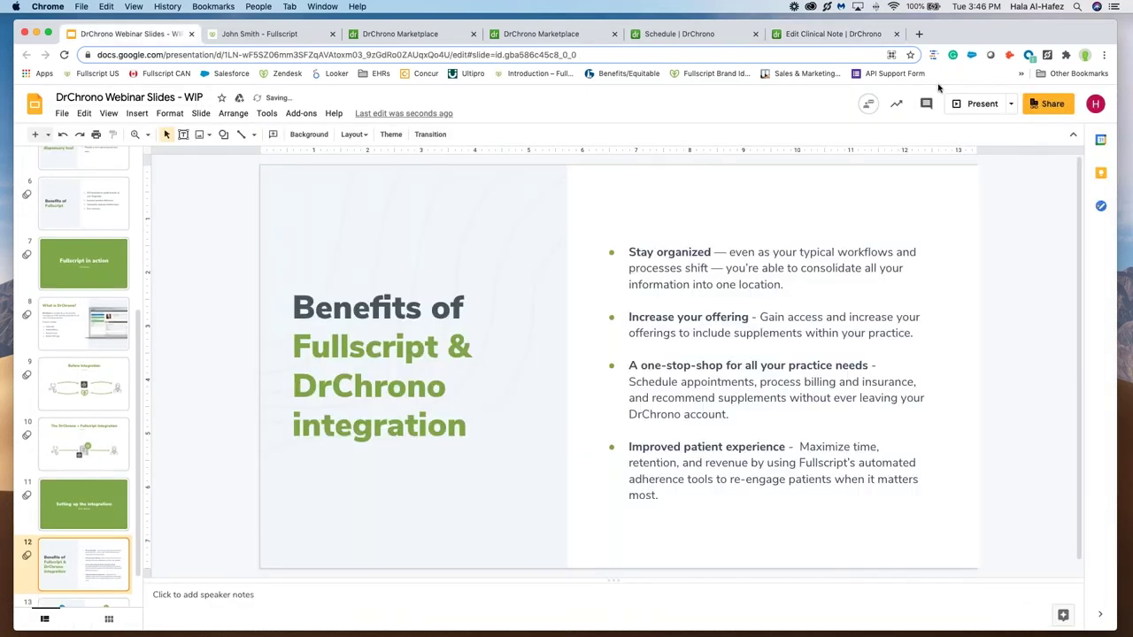
left_click(977, 104)
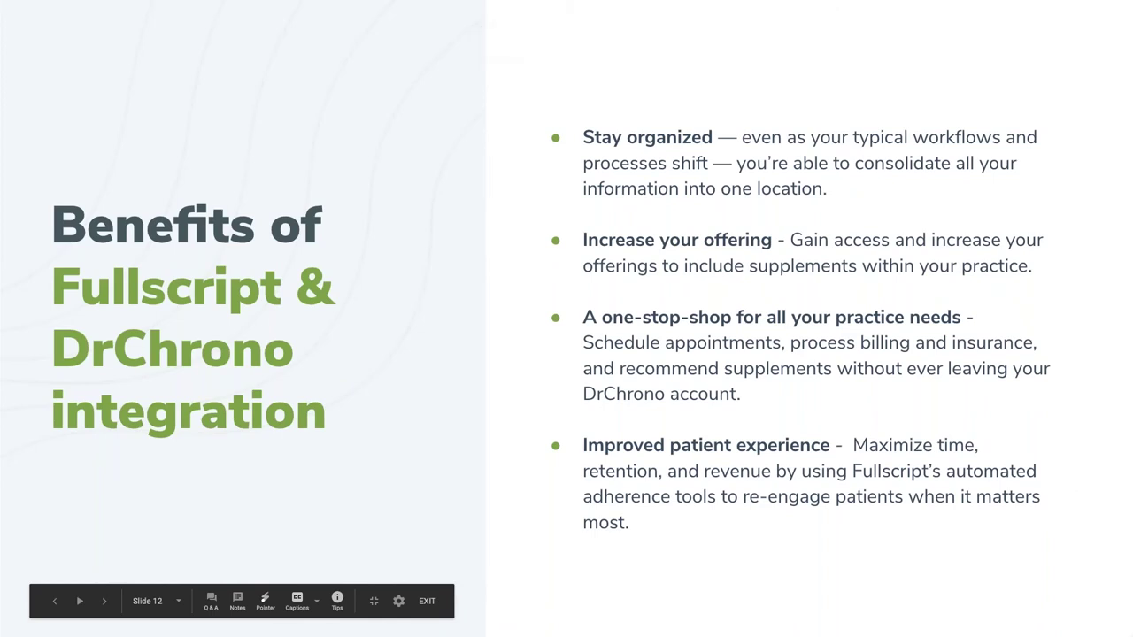
mouse_move(567, 636)
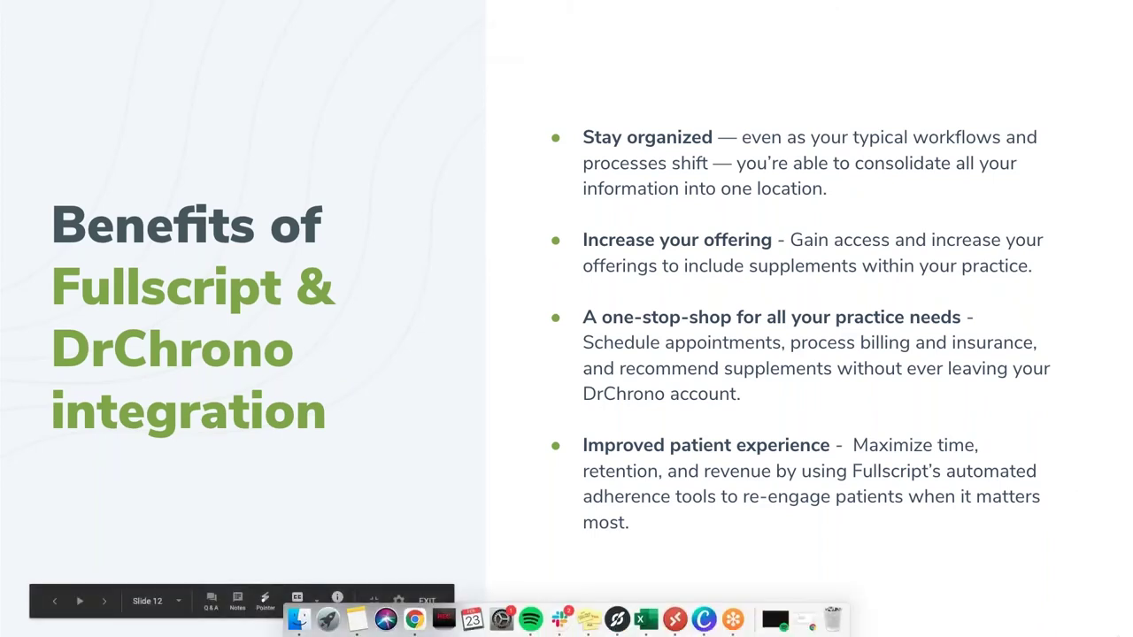